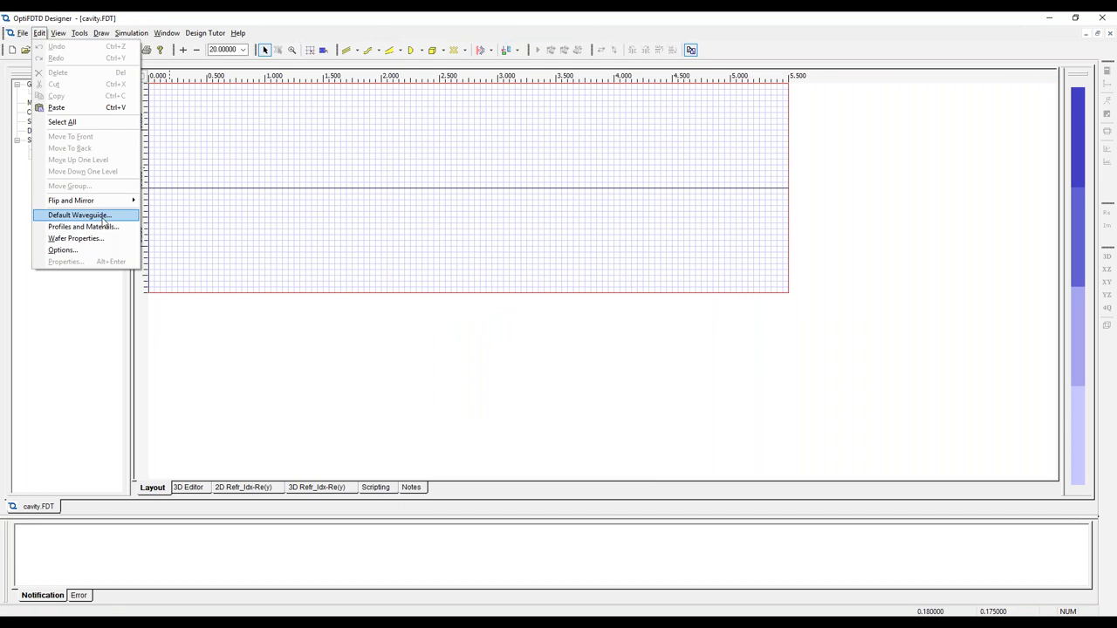
Examine the wafer dimensions and the 3D wafer cladding and substrate settings in the Wafer Properties dialog
{"action": "left_click_drag", "start_coordinate": [548, 232], "coordinate": [546, 310]}
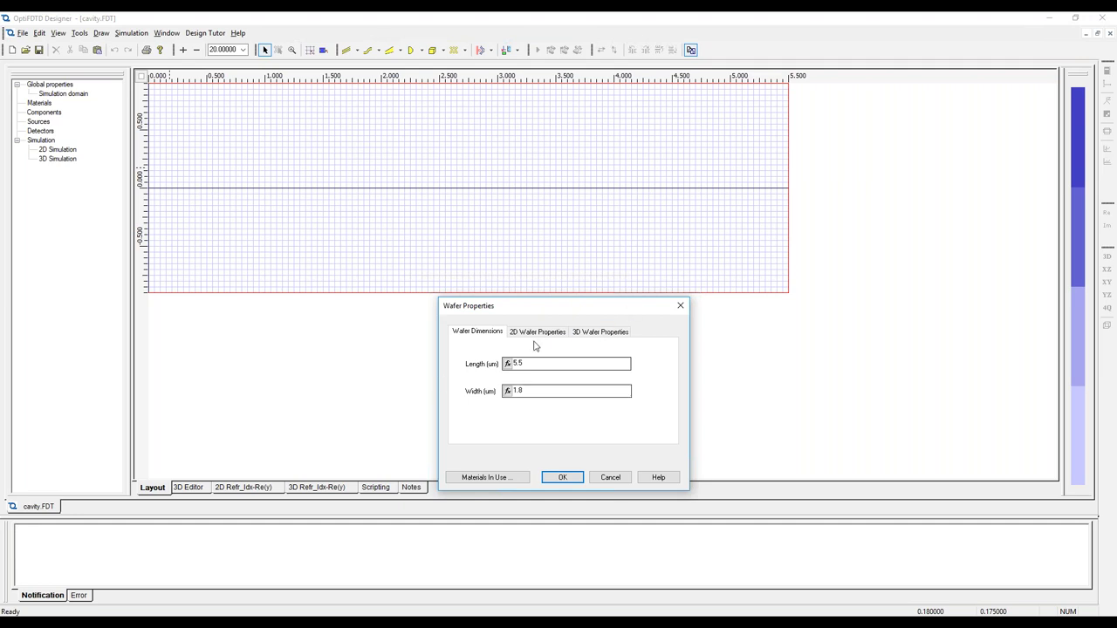
{"action": "left_click_drag", "start_coordinate": [512, 302], "coordinate": [470, 277]}
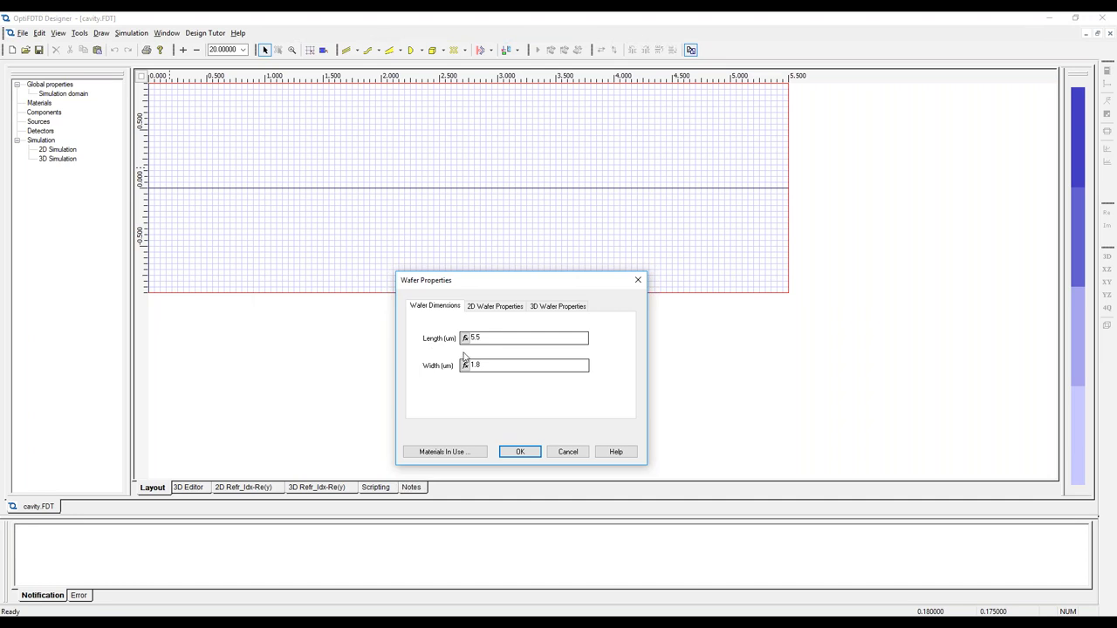
{"action": "left_click", "coordinate": [560, 306]}
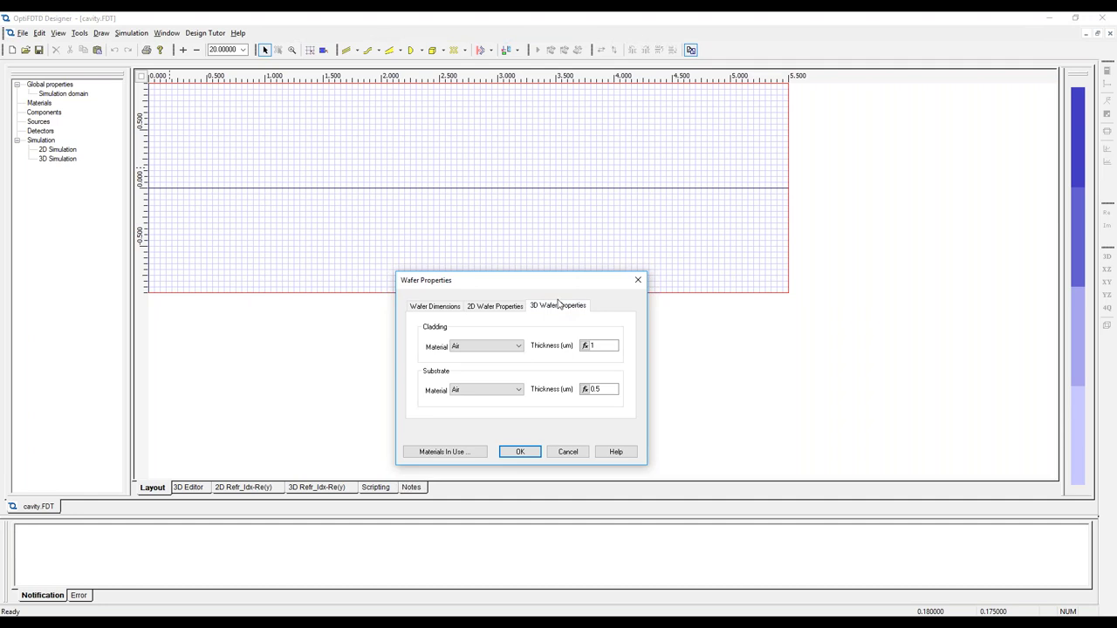
{"action": "left_click_drag", "start_coordinate": [554, 284], "coordinate": [563, 239]}
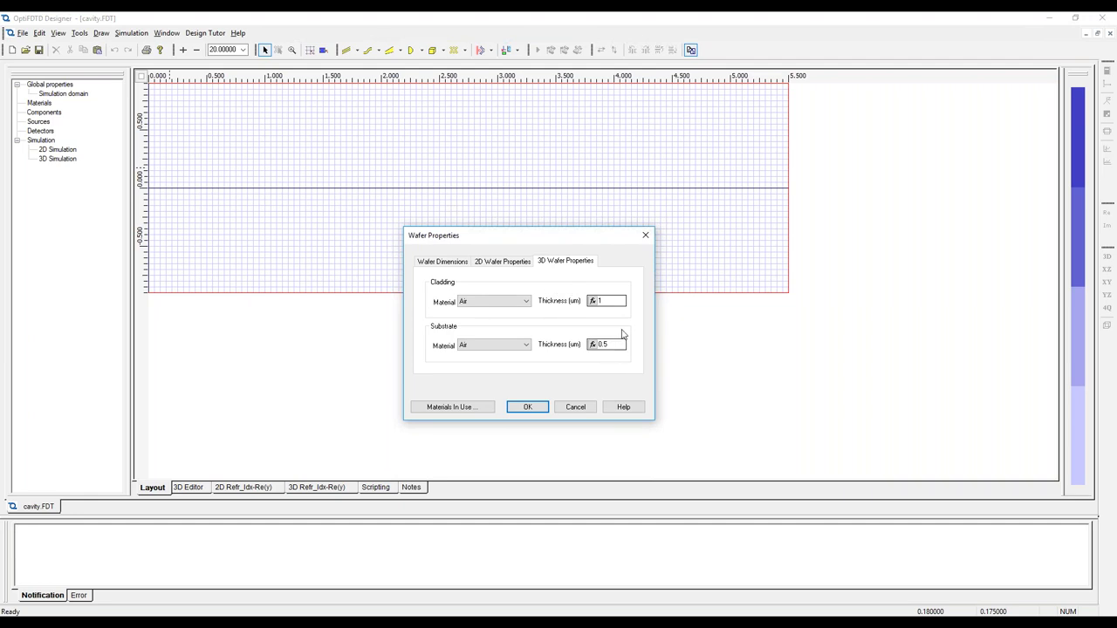
Open the wafer's materials in use in Profile Designer, then enlarge its window and widen the project tree
{"action": "left_click", "coordinate": [481, 414]}
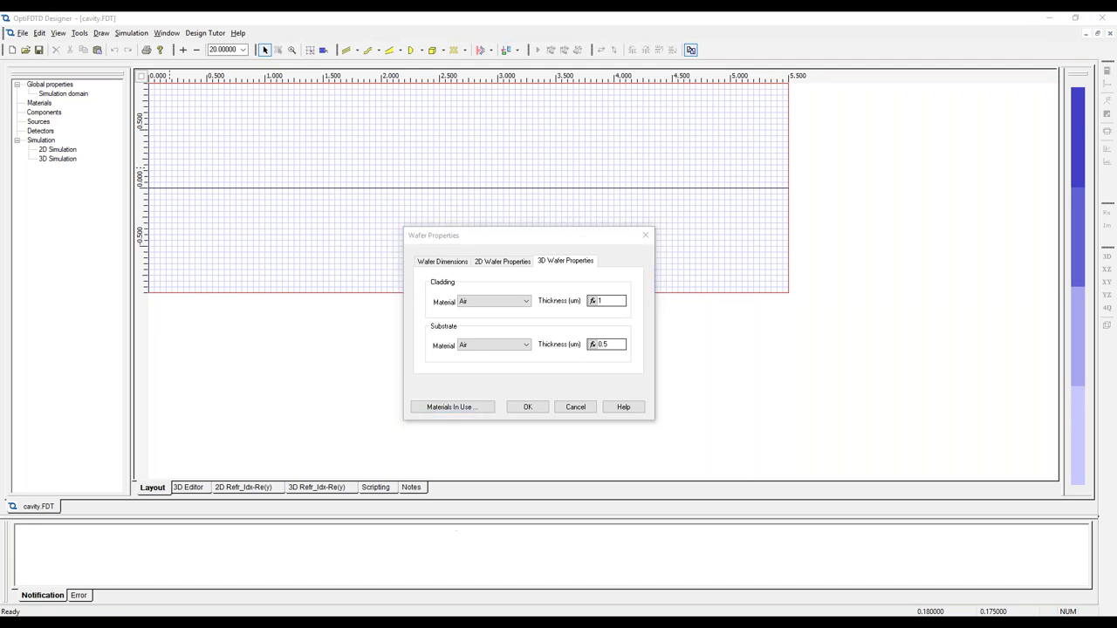
{"action": "left_click_drag", "start_coordinate": [223, 84], "coordinate": [184, 42]}
{"action": "left_click_drag", "start_coordinate": [851, 464], "coordinate": [1010, 616]}
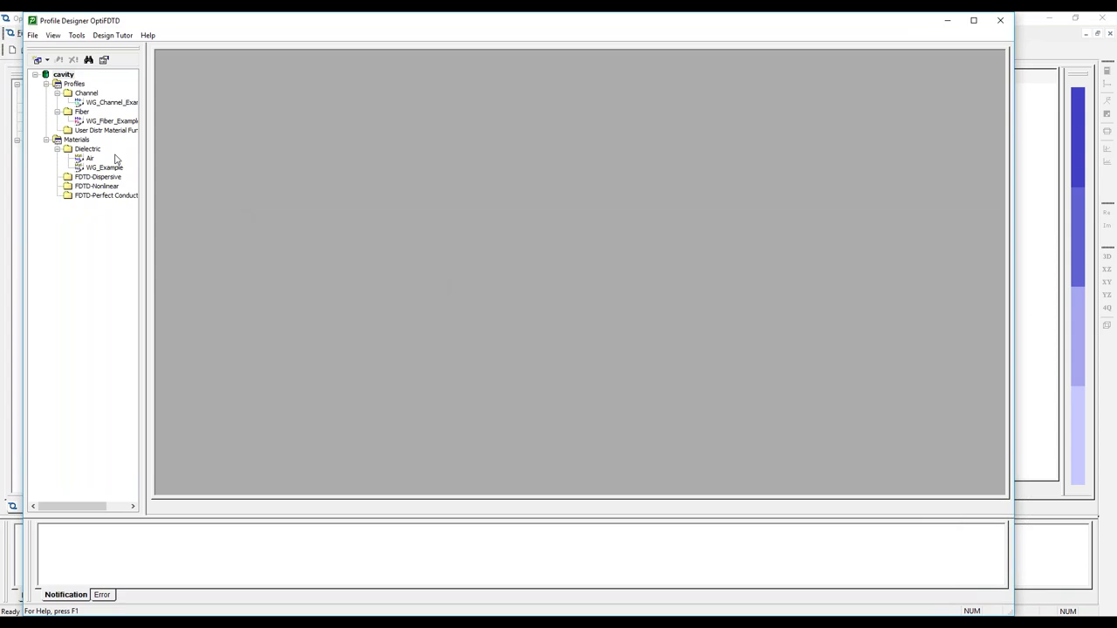
{"action": "left_click_drag", "start_coordinate": [150, 167], "coordinate": [186, 168]}
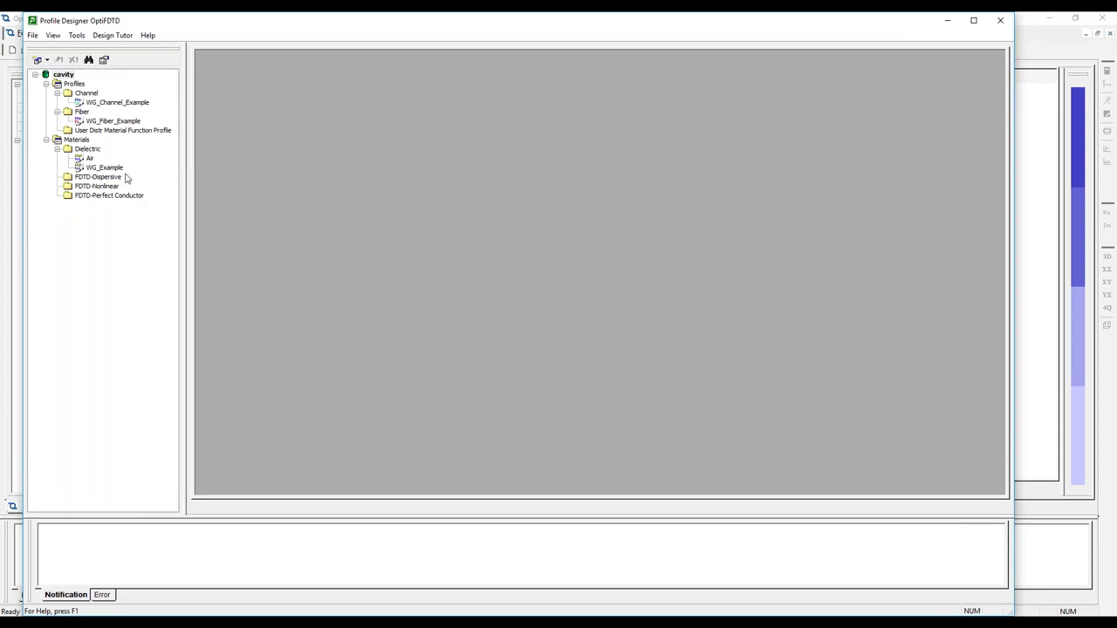
Create a dielectric material named Si with a real refractive index of 3.4785 and store it
{"action": "left_click", "coordinate": [90, 152]}
{"action": "right_click", "coordinate": [90, 154]}
{"action": "left_click", "coordinate": [109, 183]}
{"action": "double_click", "coordinate": [291, 97]}
{"action": "type", "text": "Si"}
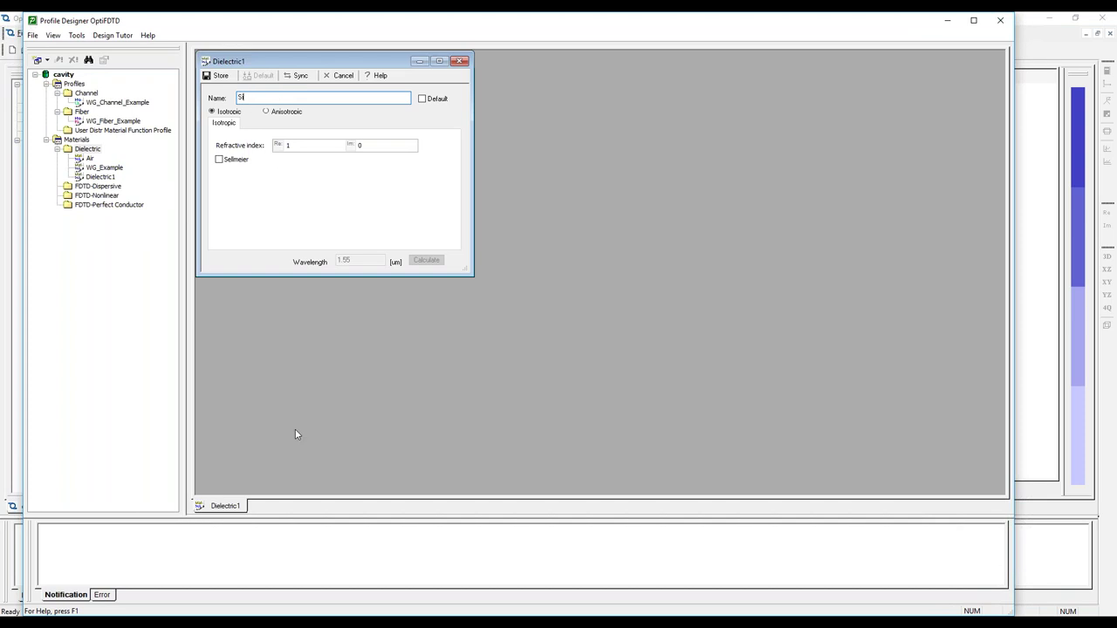
{"action": "left_click", "coordinate": [305, 146]}
{"action": "double_click", "coordinate": [301, 146]}
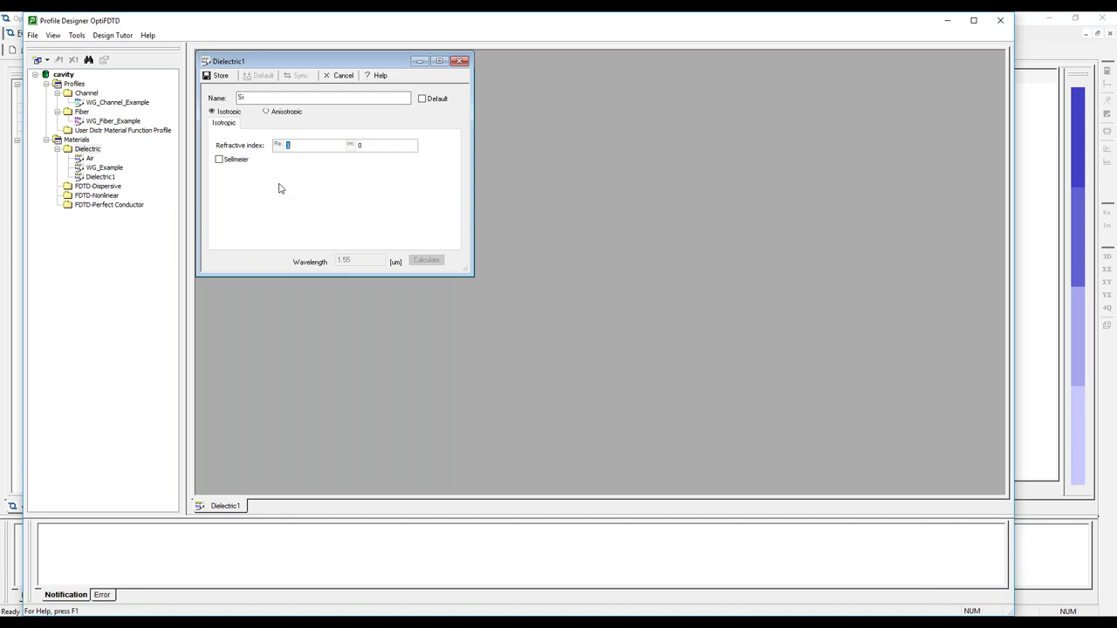
{"action": "type", "text": "3.4785"}
{"action": "left_click", "coordinate": [218, 77]}
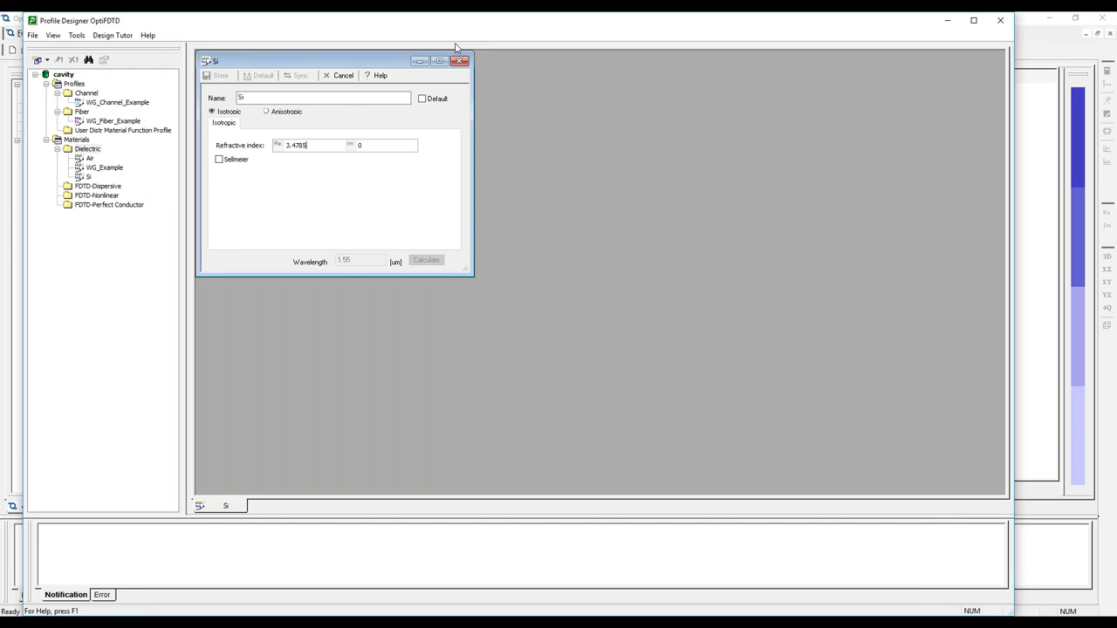
Create a dielectric material named SiO2 with a real refractive index of 1.4585 and store it
{"action": "right_click", "coordinate": [94, 153]}
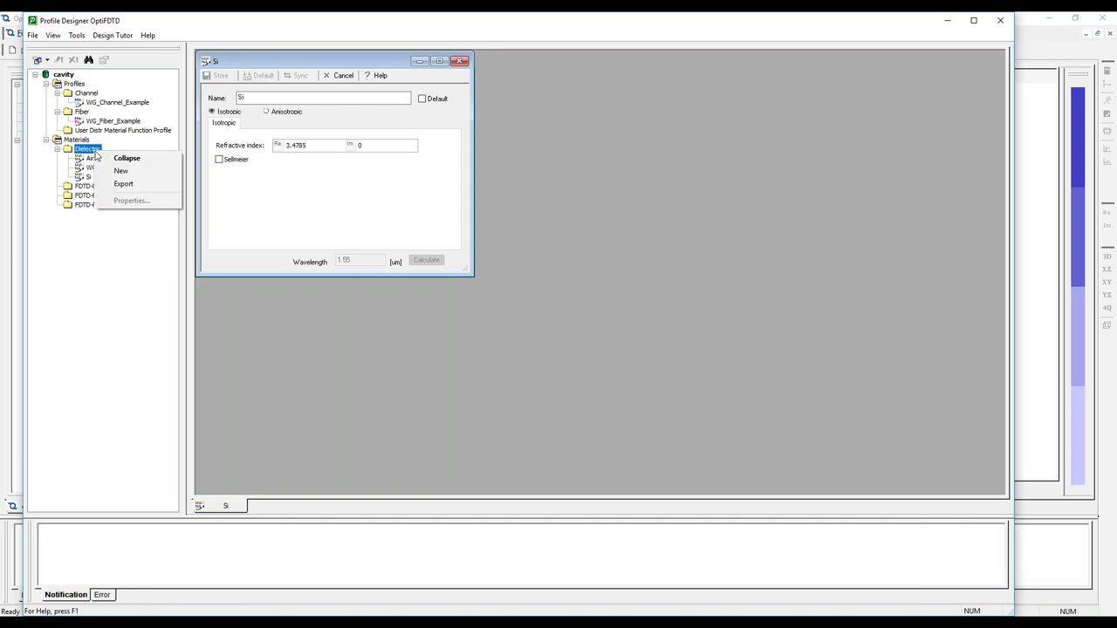
{"action": "left_click", "coordinate": [111, 170]}
{"action": "left_click_drag", "start_coordinate": [274, 80], "coordinate": [406, 131]}
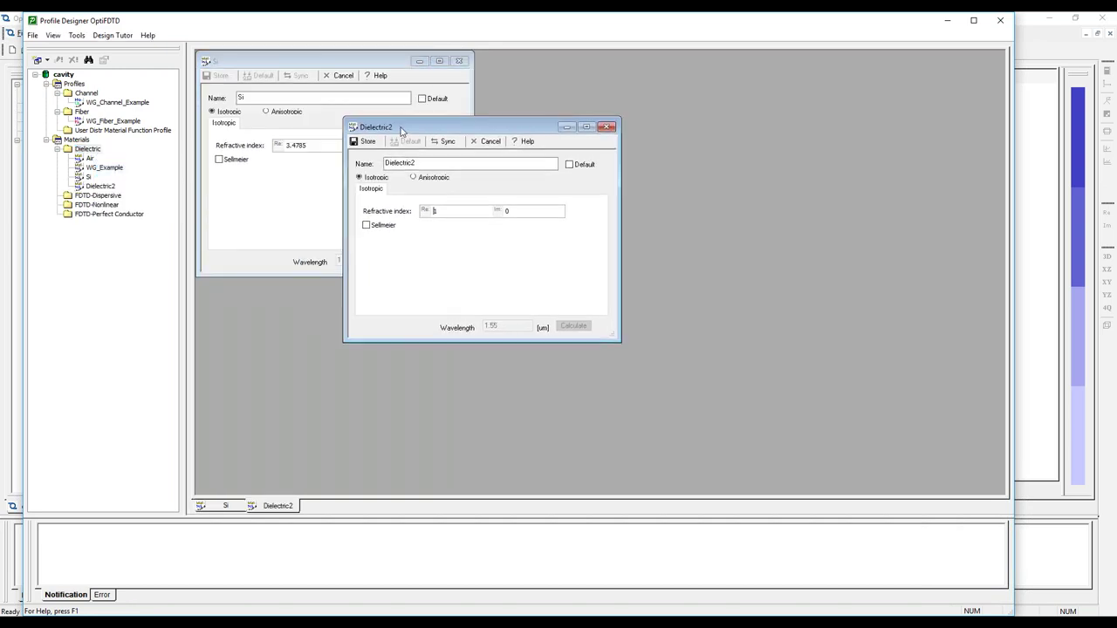
{"action": "type", "text": "SiO2"}
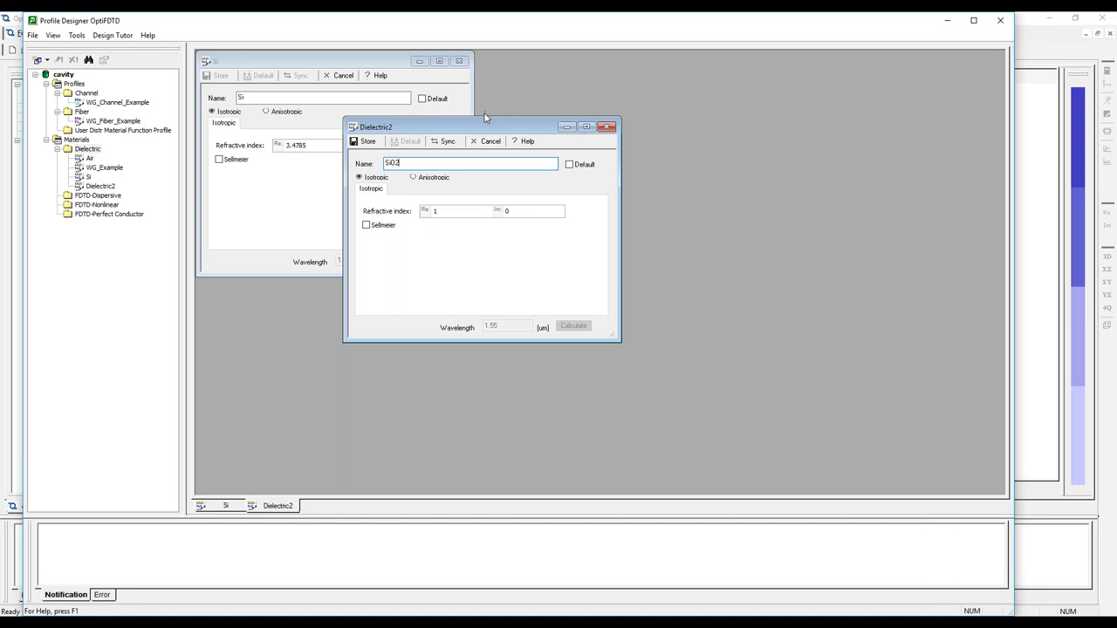
{"action": "double_click", "coordinate": [455, 211]}
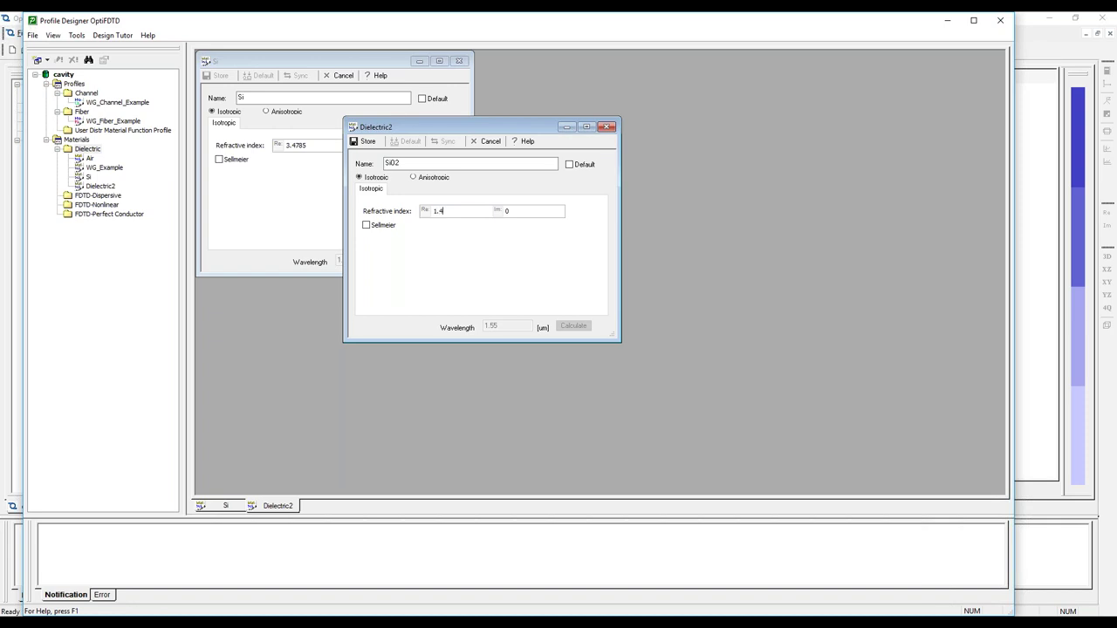
{"action": "type", "text": "585"}
{"action": "left_click", "coordinate": [367, 142]}
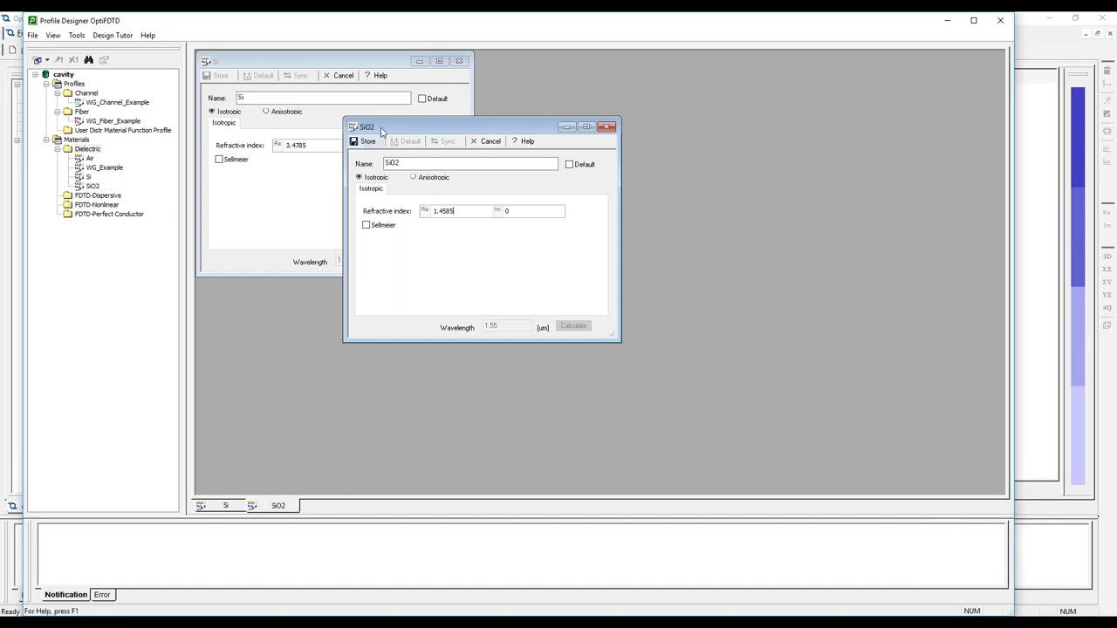
Review the existing Air material's definition, close it, and reposition the SiO2 material window
{"action": "left_click_drag", "start_coordinate": [382, 131], "coordinate": [336, 104]}
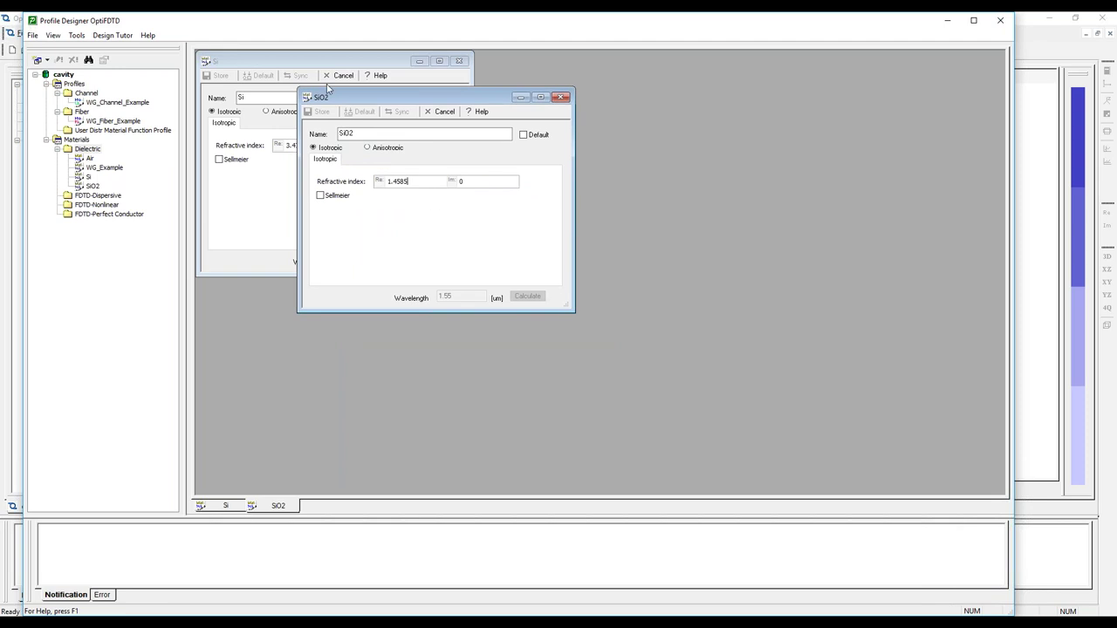
{"action": "mouse_move", "coordinate": [330, 101]}
{"action": "left_mouse_down"}
{"action": "mouse_move", "coordinate": [253, 79]}
{"action": "mouse_move", "coordinate": [251, 88]}
{"action": "mouse_move", "coordinate": [432, 146]}
{"action": "left_mouse_up"}
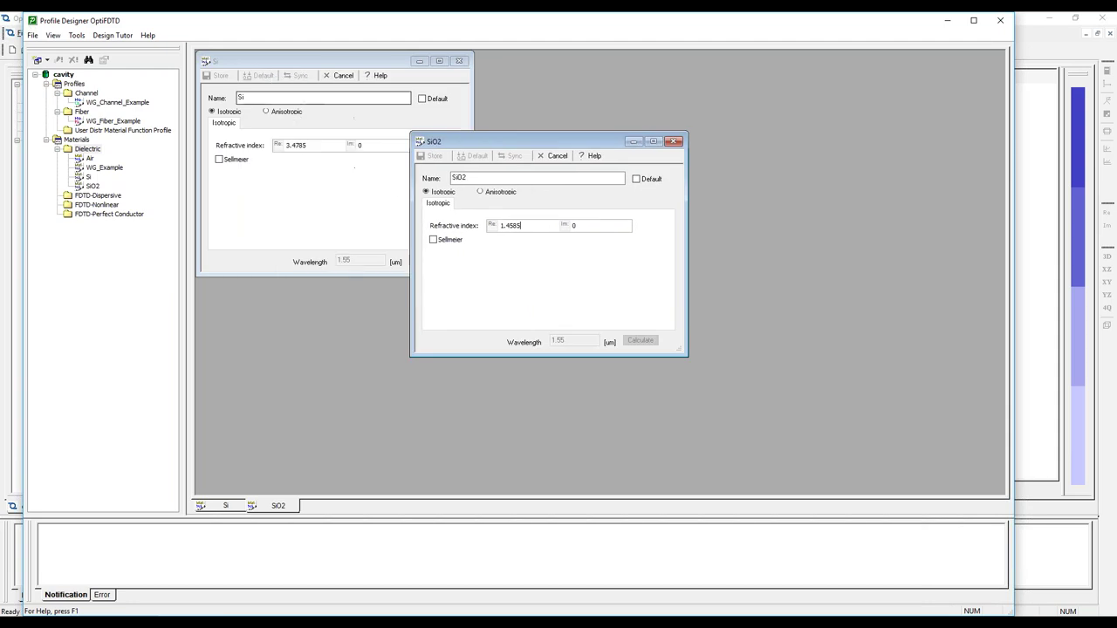
{"action": "left_click", "coordinate": [87, 158]}
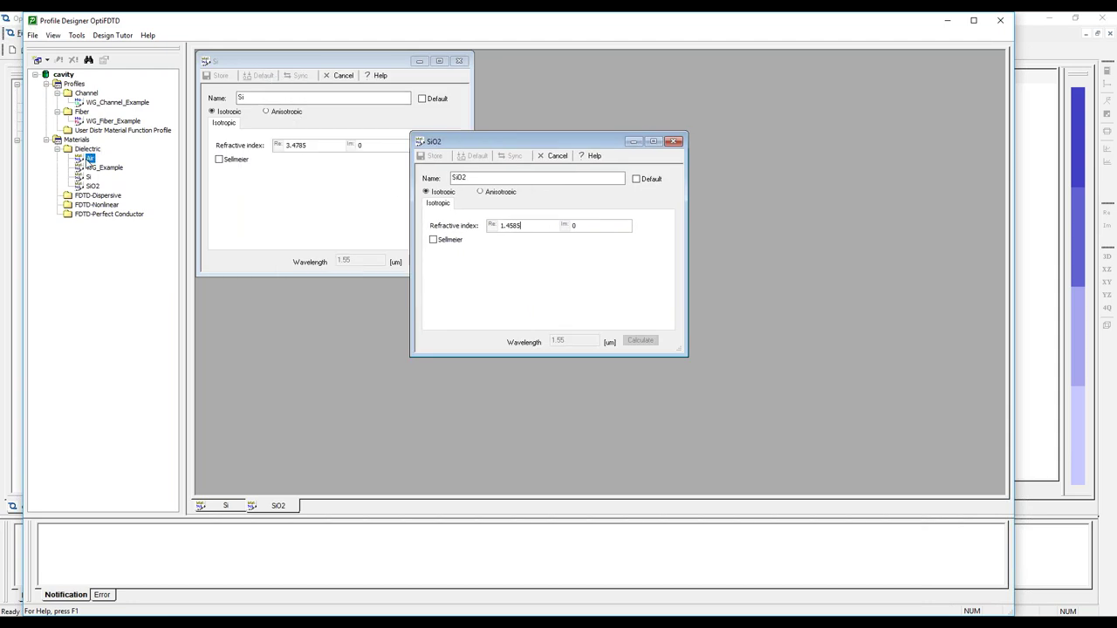
{"action": "double_click", "coordinate": [87, 159]}
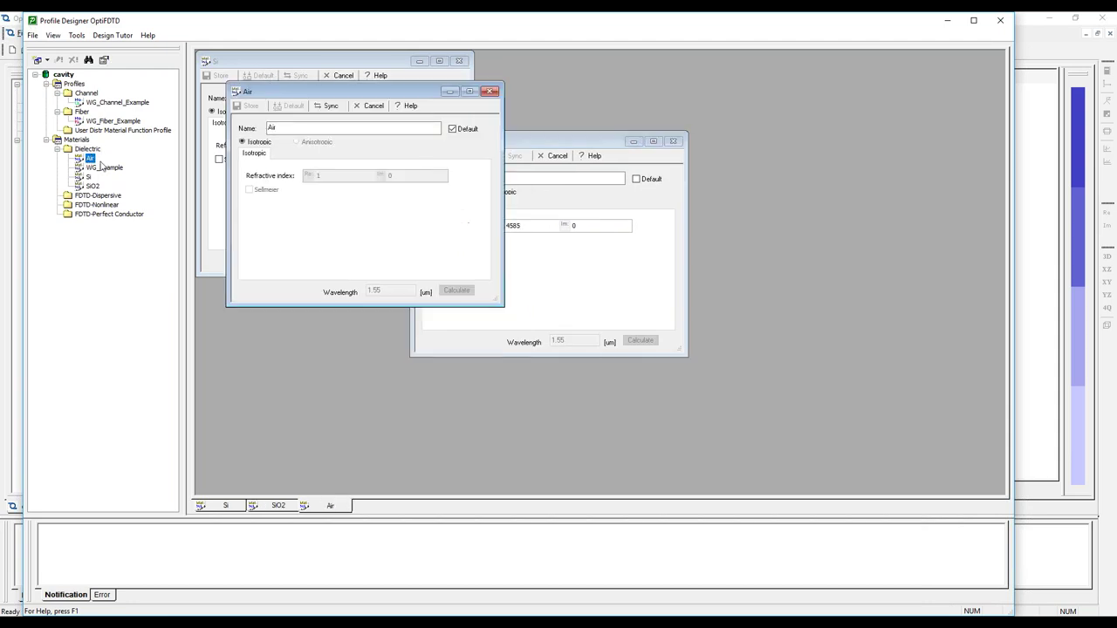
{"action": "left_click", "coordinate": [489, 91]}
{"action": "left_click_drag", "start_coordinate": [489, 140], "coordinate": [380, 135]}
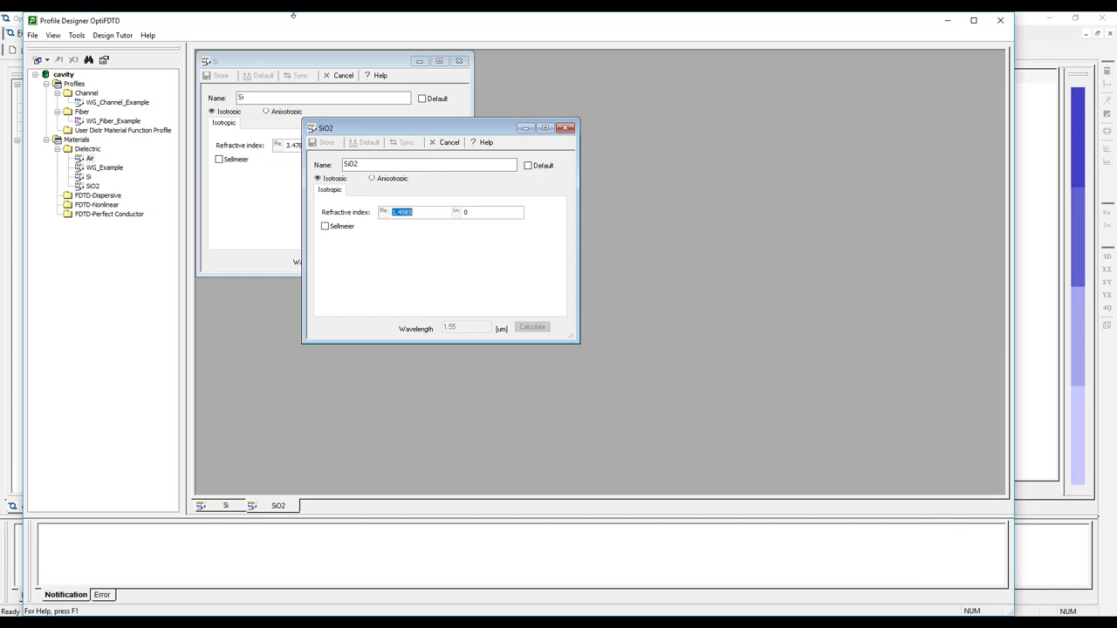
Create a channel profile named ChannelProSi and set its 2D profile material to Si
{"action": "left_click", "coordinate": [89, 93]}
{"action": "right_click", "coordinate": [91, 93]}
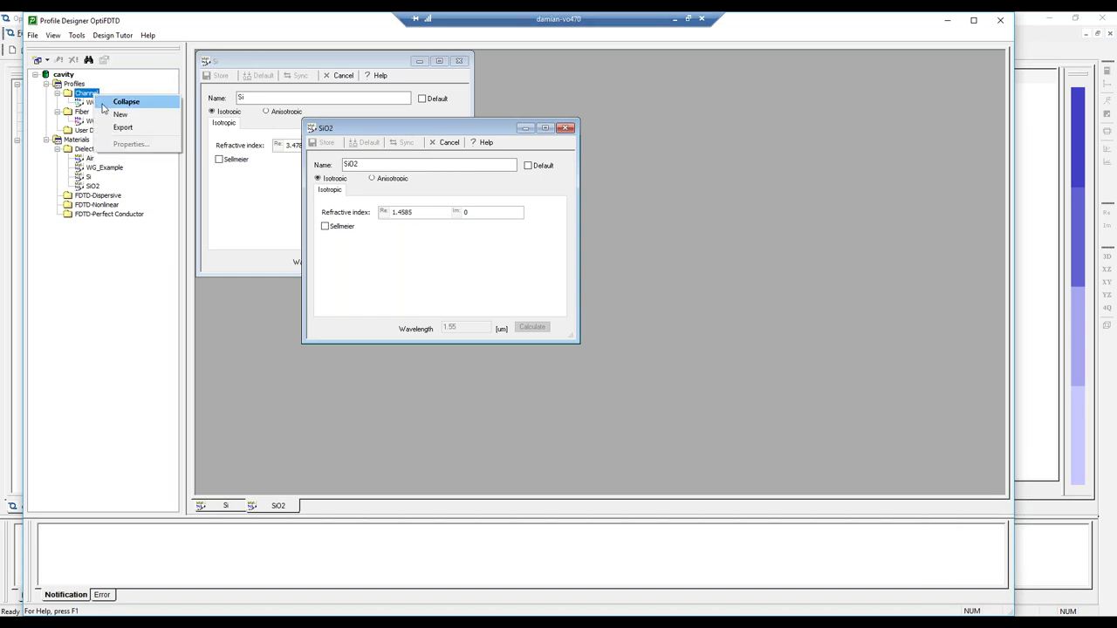
{"action": "left_click", "coordinate": [118, 115]}
{"action": "double_click", "coordinate": [322, 152]}
{"action": "left_click", "coordinate": [322, 153]}
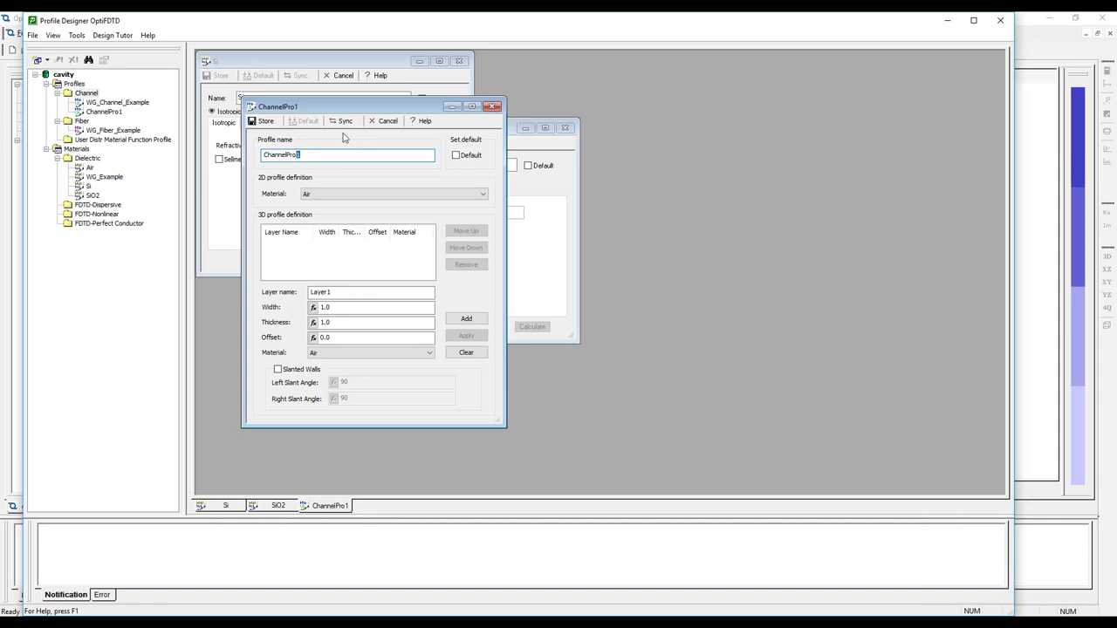
{"action": "type", "text": "5"}
{"action": "left_click_drag", "start_coordinate": [326, 109], "coordinate": [471, 107]}
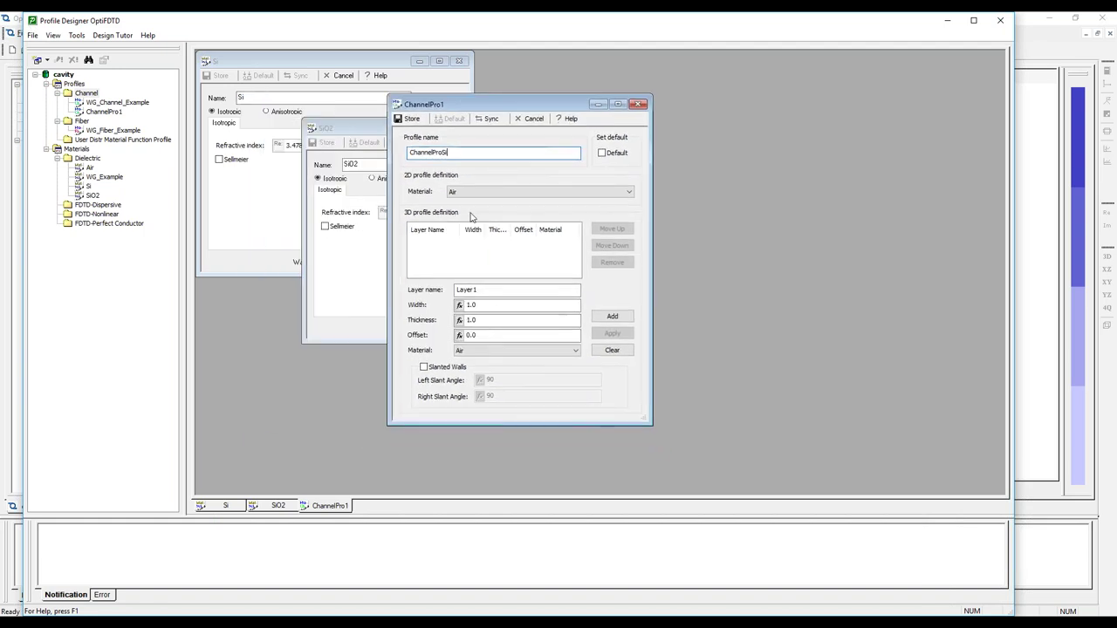
{"action": "left_click", "coordinate": [469, 192]}
{"action": "left_click", "coordinate": [470, 212]}
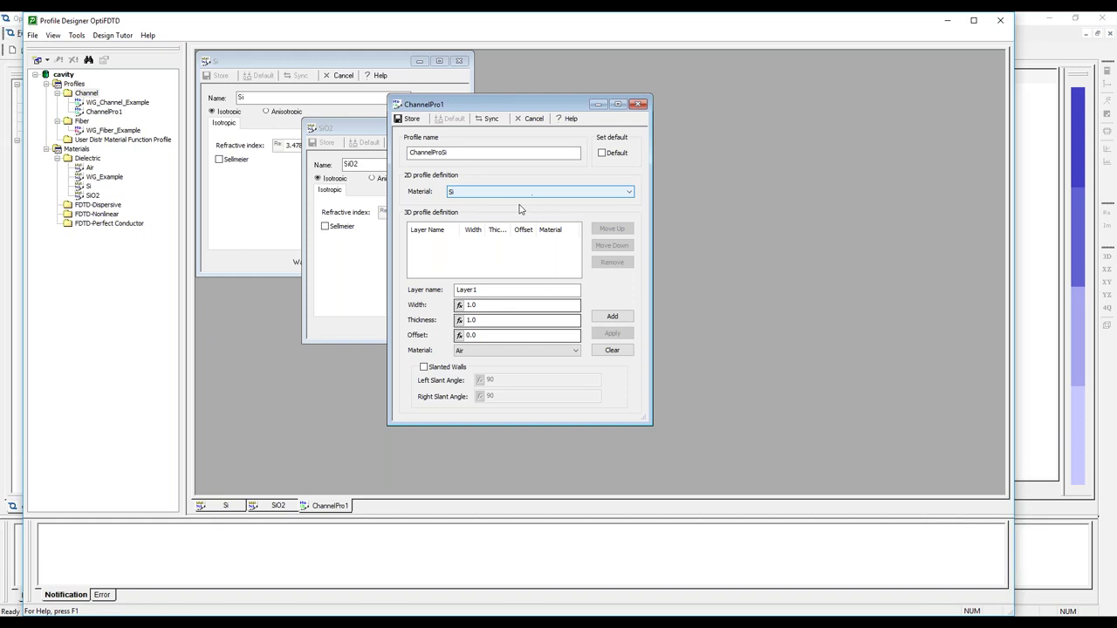
Add a 3D profile layer named LayerSiO2 with width 0.47, thickness 0.35 and material SiO2
{"action": "left_click", "coordinate": [499, 289]}
{"action": "double_click", "coordinate": [498, 289]}
{"action": "key", "text": "End"}
{"action": "key", "text": "shift+Left"}
{"action": "type", "text": "Sio2"}
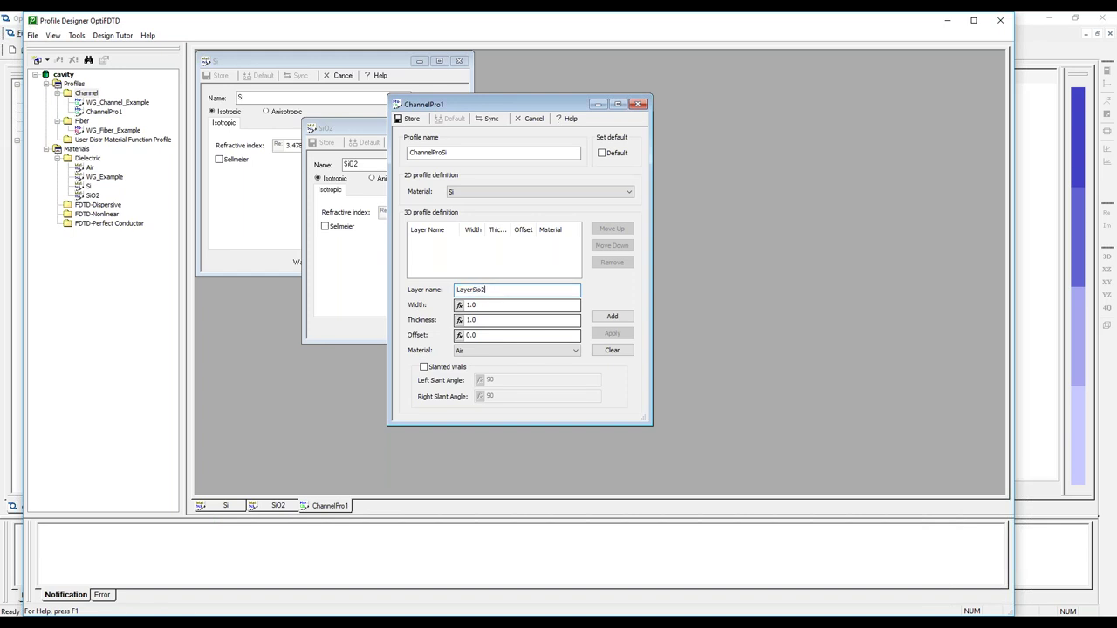
{"action": "key", "text": "BackSpace"}
{"action": "type", "text": "O"}
{"action": "key", "text": "Tab"}
{"action": "type", "text": "0.47"}
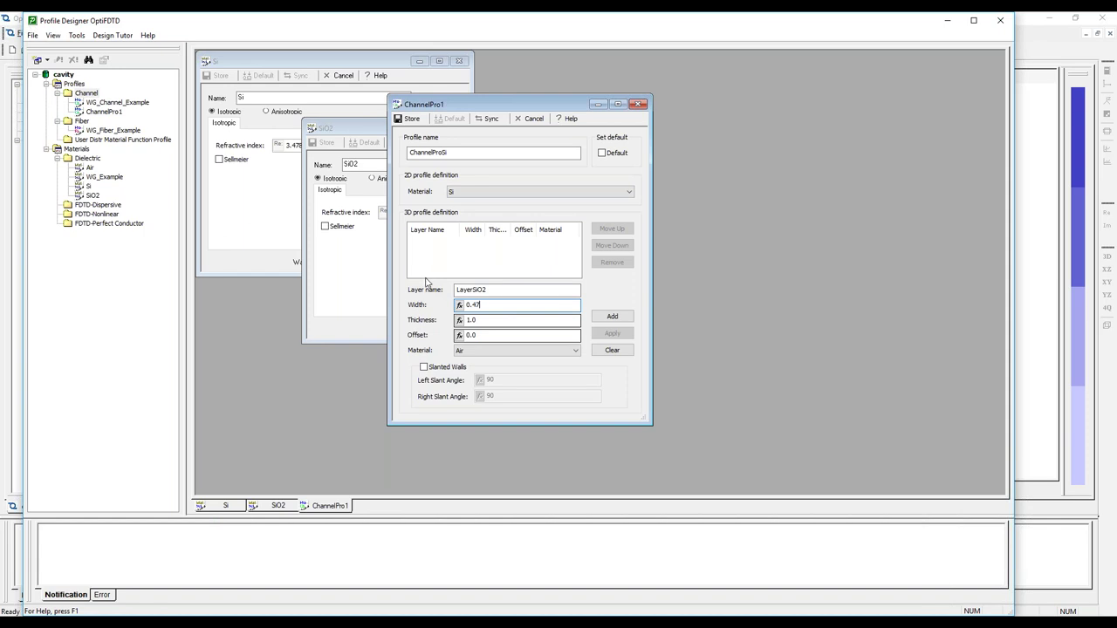
{"action": "left_click", "coordinate": [487, 322]}
{"action": "type", "text": "0.35"}
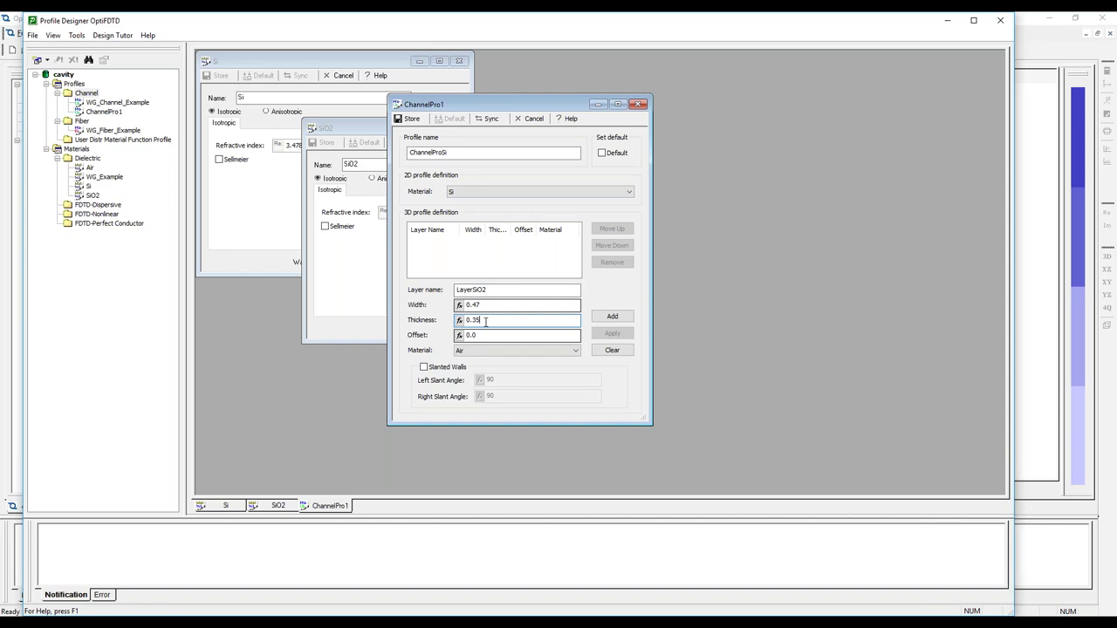
{"action": "left_click", "coordinate": [533, 351]}
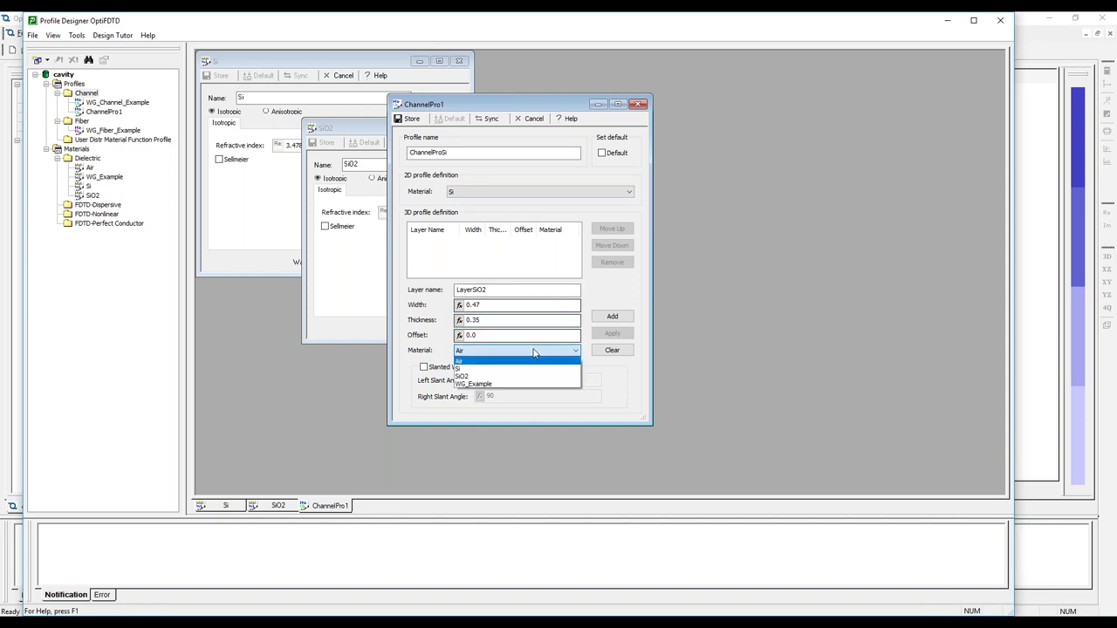
{"action": "left_click", "coordinate": [527, 376]}
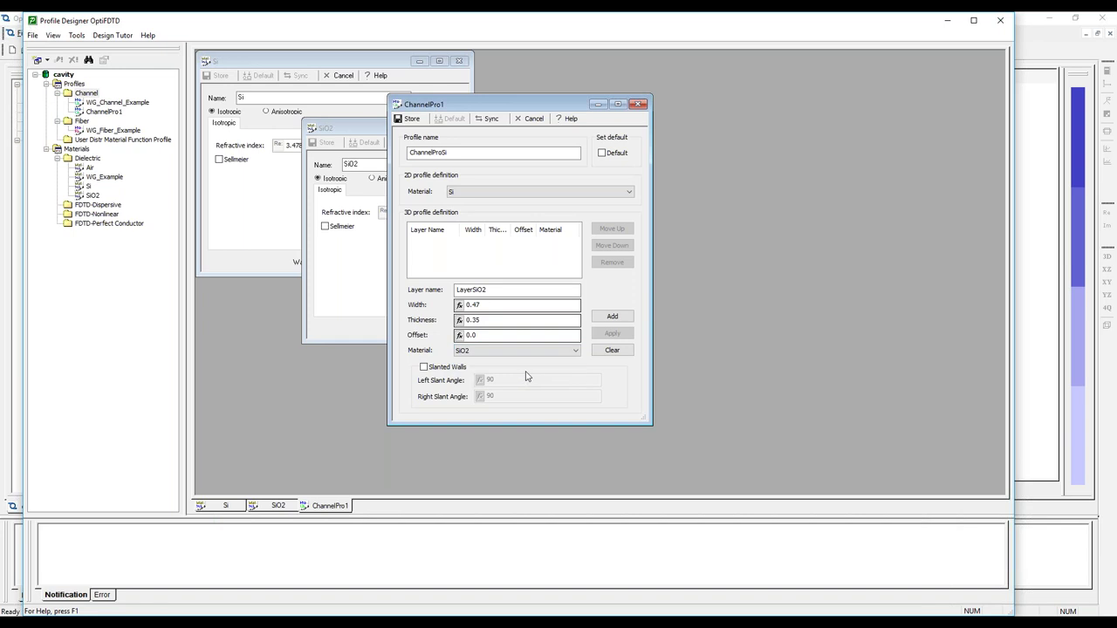
{"action": "left_click", "coordinate": [610, 319]}
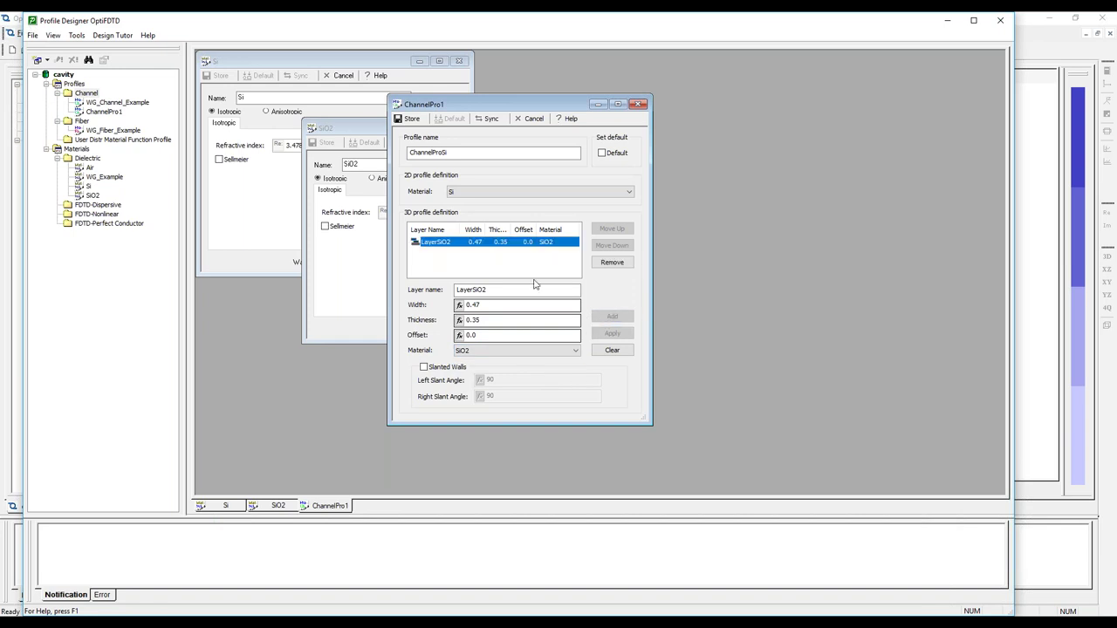
Add a second 3D profile layer named LayerSi with thickness 0.2 and material Si
{"action": "left_click", "coordinate": [532, 274]}
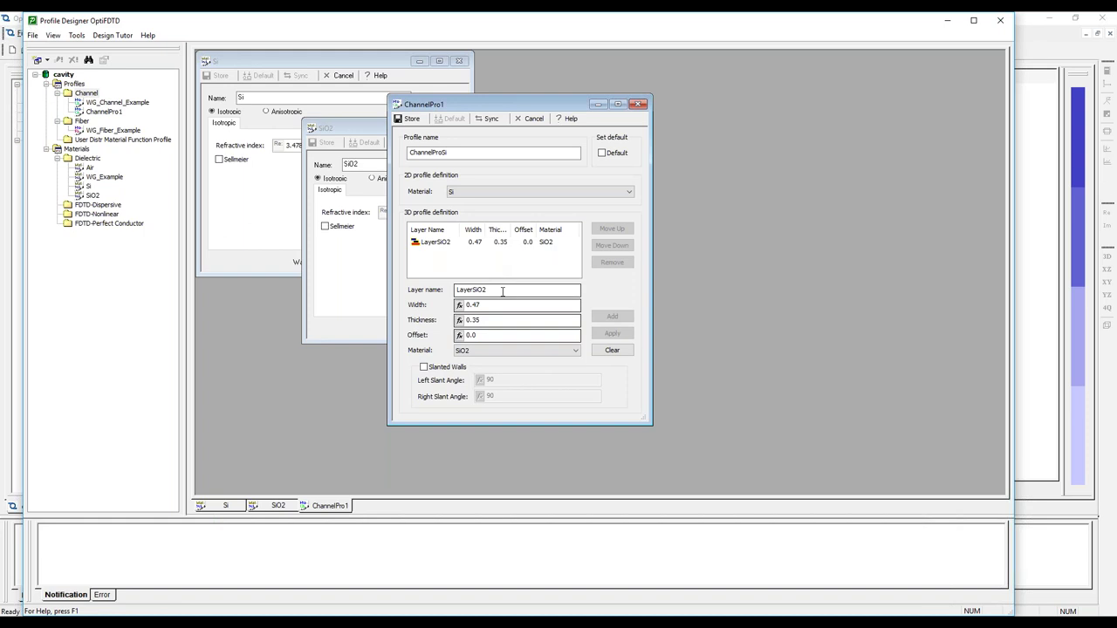
{"action": "left_click", "coordinate": [511, 291]}
{"action": "key", "text": "BackSpace"}
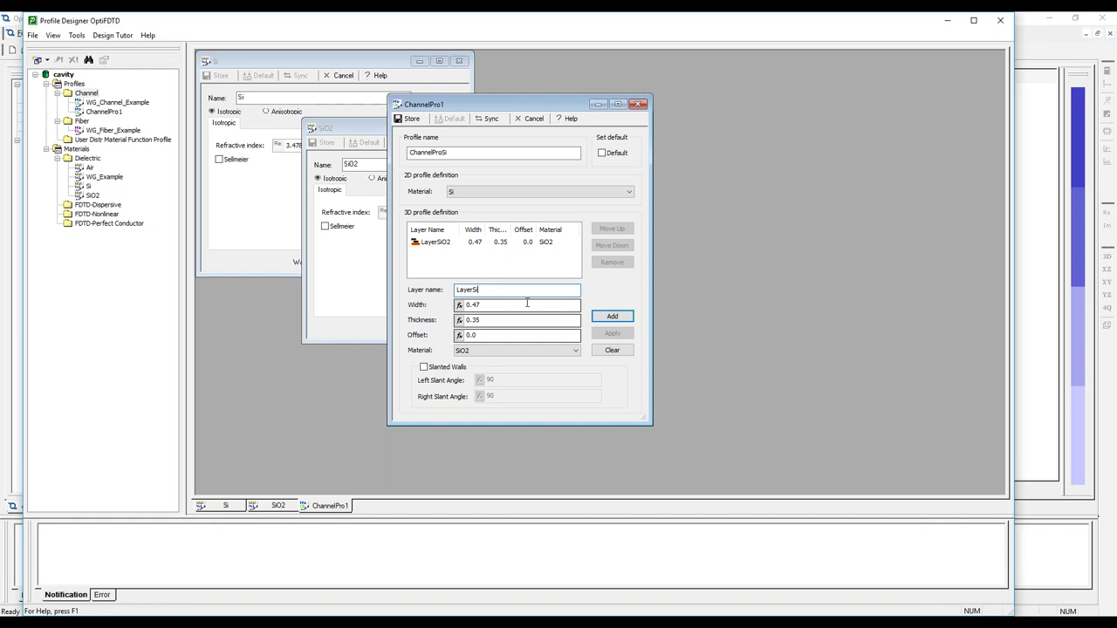
{"action": "left_click", "coordinate": [487, 319]}
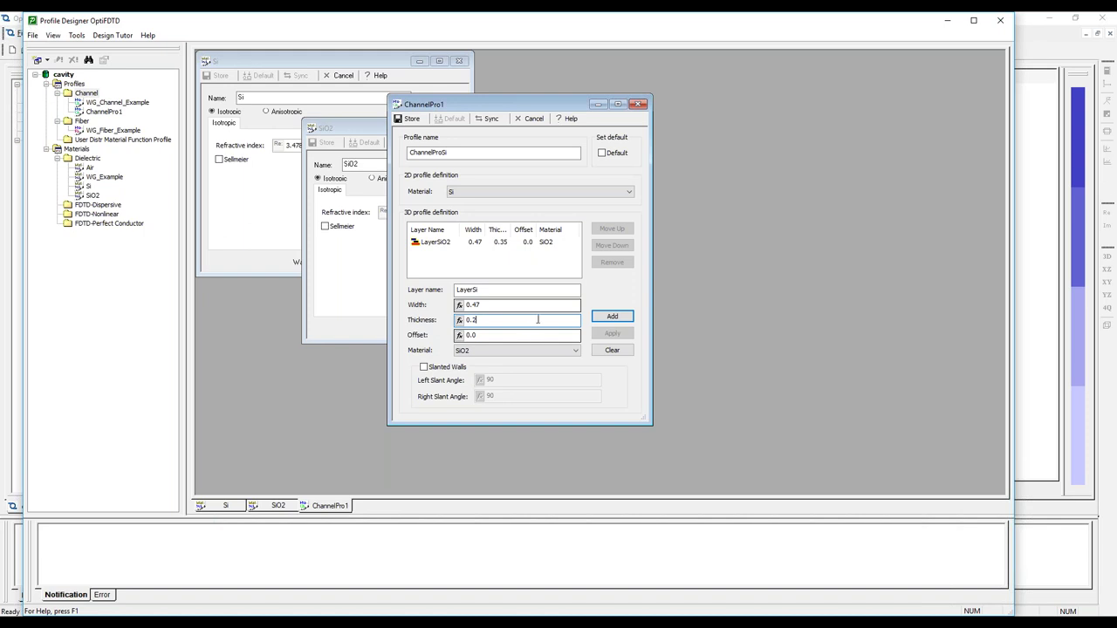
{"action": "left_click", "coordinate": [494, 352]}
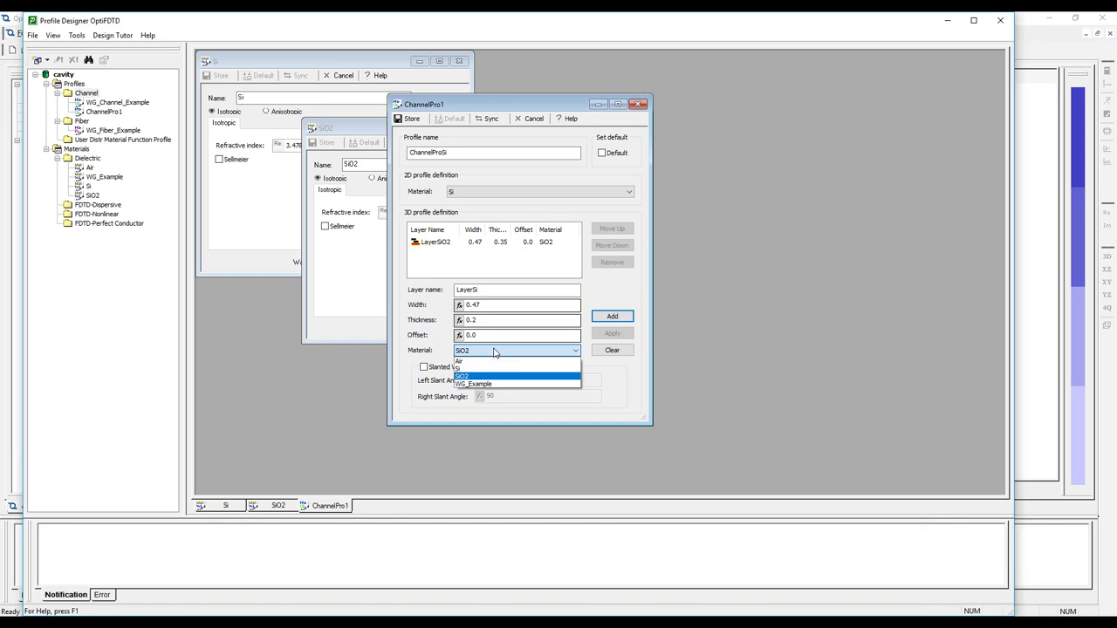
{"action": "left_click", "coordinate": [492, 371]}
{"action": "left_click", "coordinate": [612, 317]}
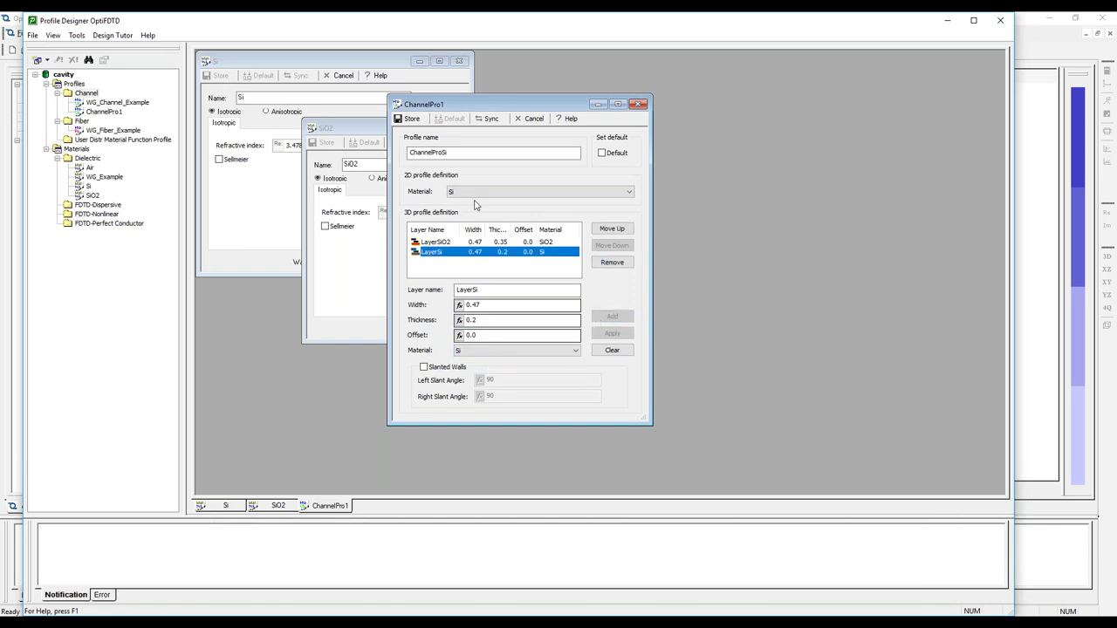
Store the ChannelProSi profile and move its window clear of the others
{"action": "left_click", "coordinate": [412, 121]}
{"action": "left_click_drag", "start_coordinate": [421, 105], "coordinate": [485, 83]}
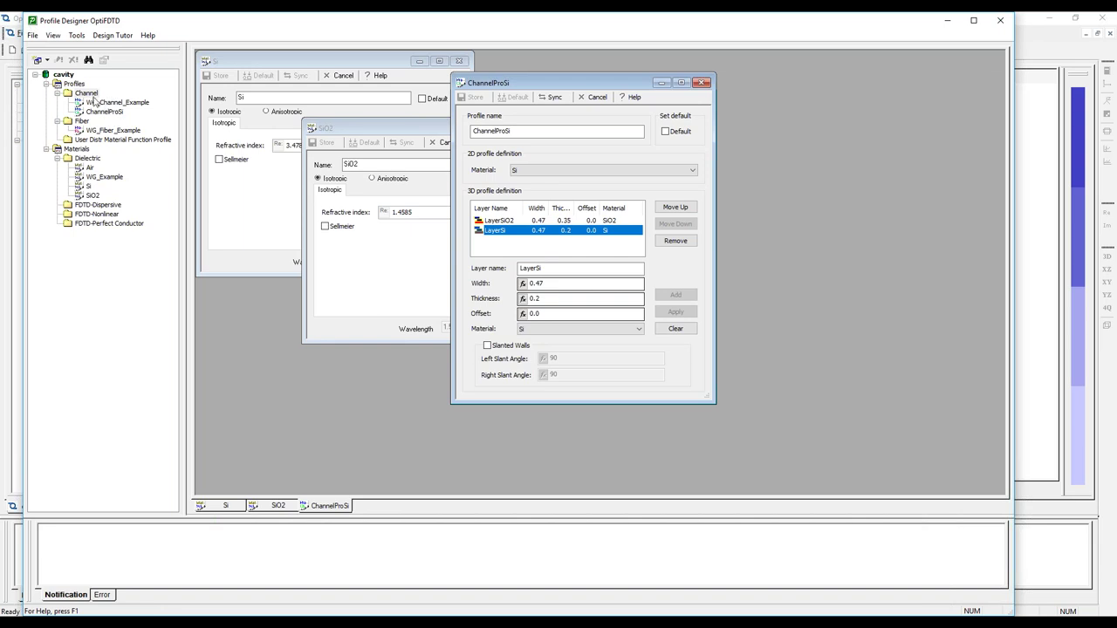
Open the WG_Channel_Example profile and set both its 2D profile material and its Layer1 material to Air
{"action": "double_click", "coordinate": [98, 102]}
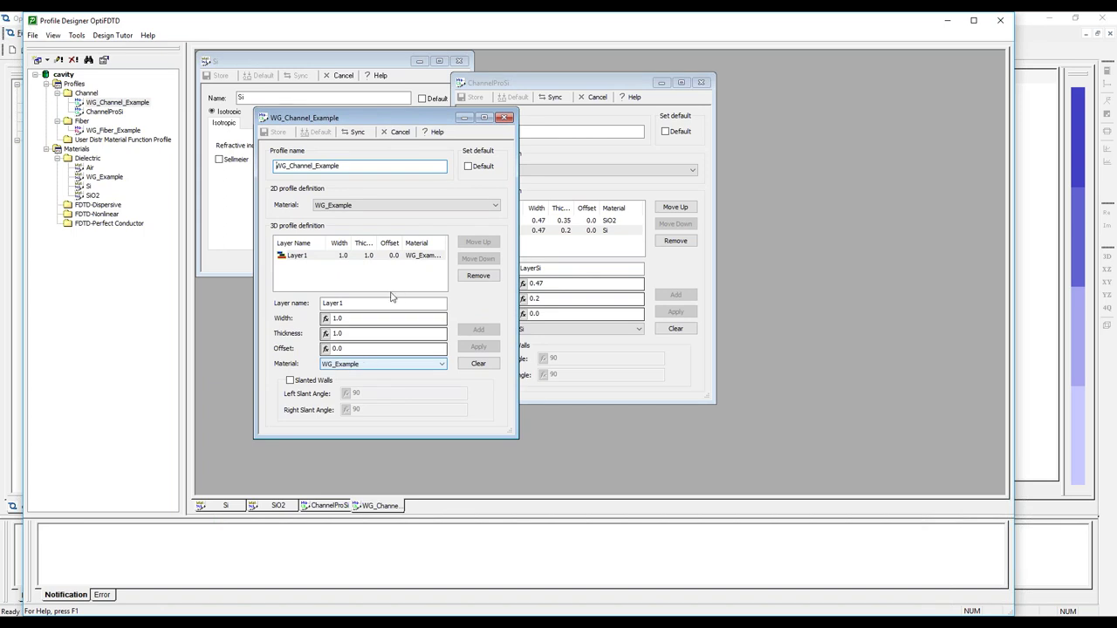
{"action": "left_click", "coordinate": [397, 208]}
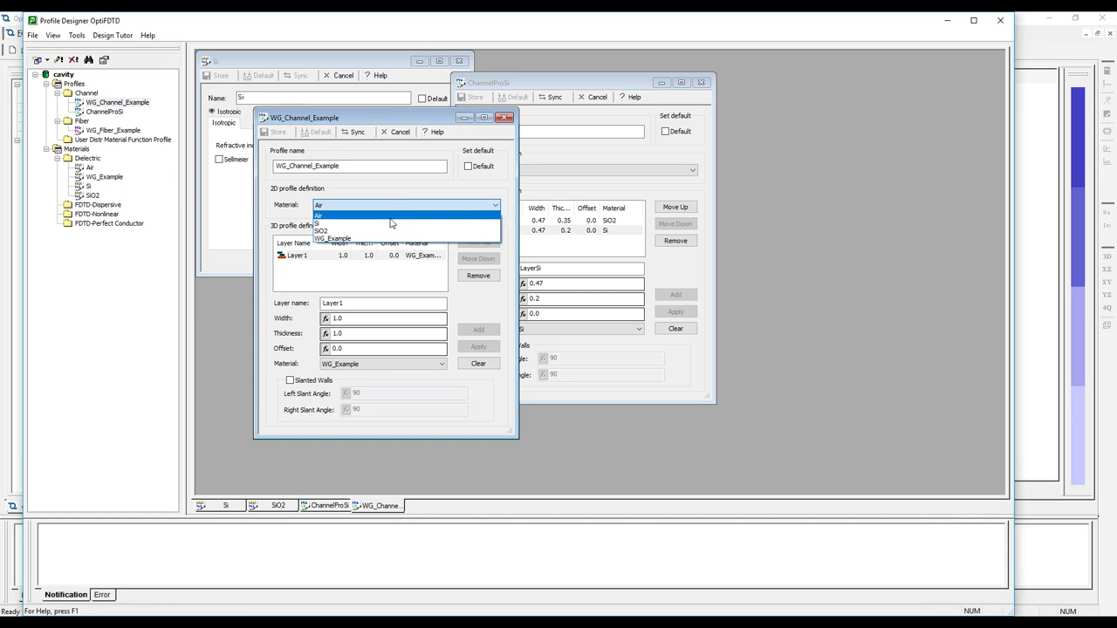
{"action": "left_click", "coordinate": [392, 219]}
{"action": "left_click", "coordinate": [384, 364]}
{"action": "left_click", "coordinate": [382, 379]}
Set Layer1 of WG_Channel_Example to width 0.47 and thickness 0.55, apply the values and store the profile
{"action": "left_click", "coordinate": [339, 318]}
{"action": "left_click_drag", "start_coordinate": [339, 319], "coordinate": [303, 316]}
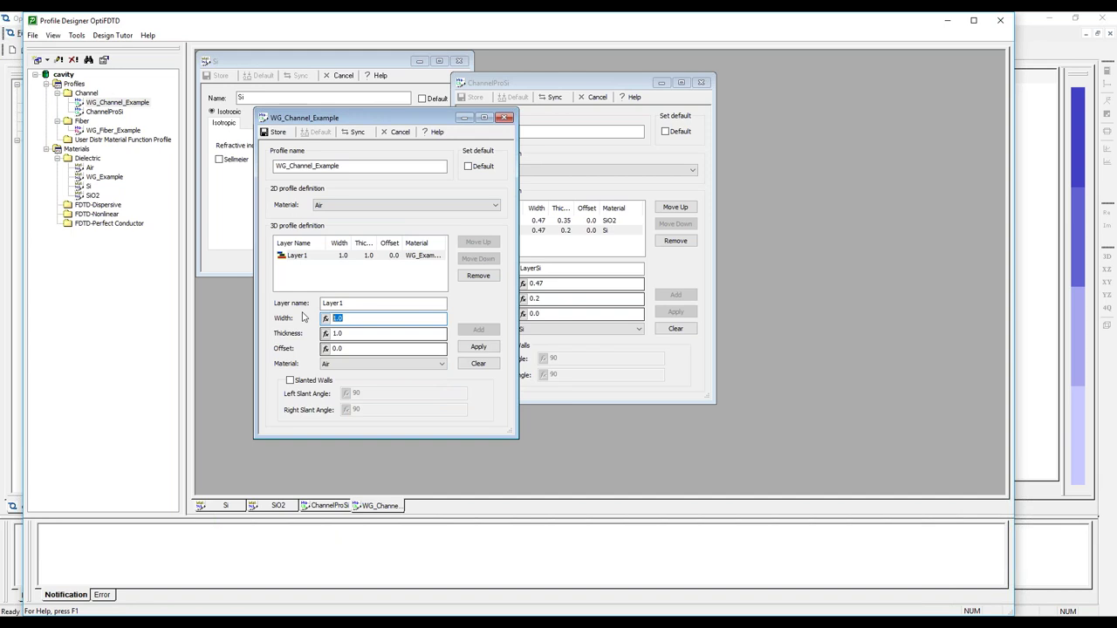
{"action": "type", "text": "0.47"}
{"action": "double_click", "coordinate": [345, 332]}
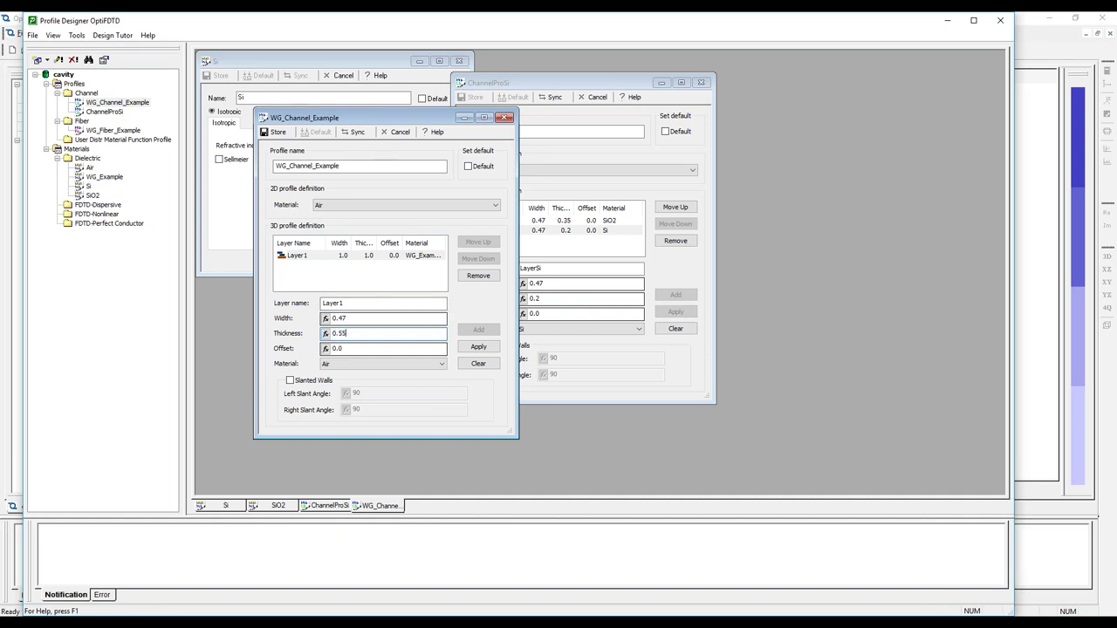
{"action": "left_click", "coordinate": [472, 350]}
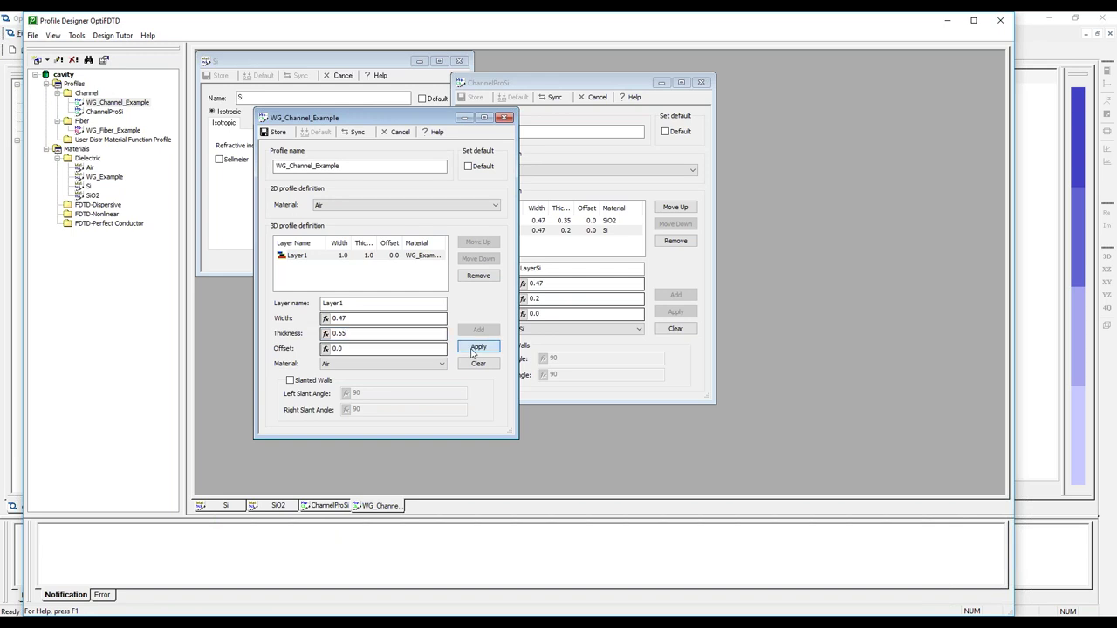
{"action": "left_click", "coordinate": [274, 132]}
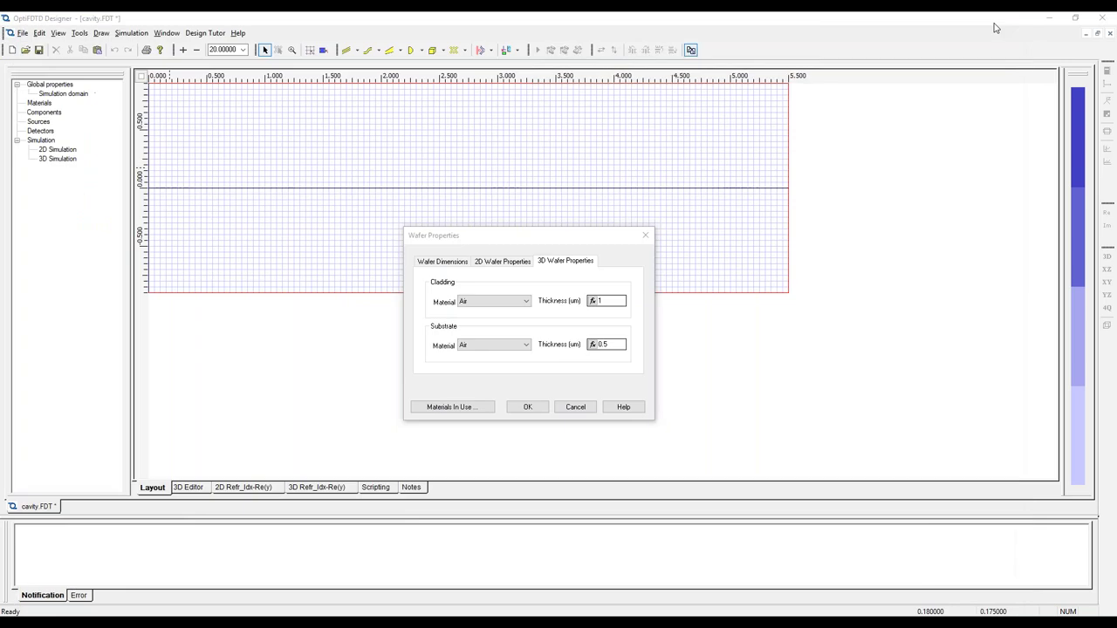
Return to the wafer properties in OptiFDTD Designer and set the 3D substrate material to SiO2
{"action": "left_click", "coordinate": [996, 21]}
{"action": "left_click_drag", "start_coordinate": [562, 240], "coordinate": [414, 203]}
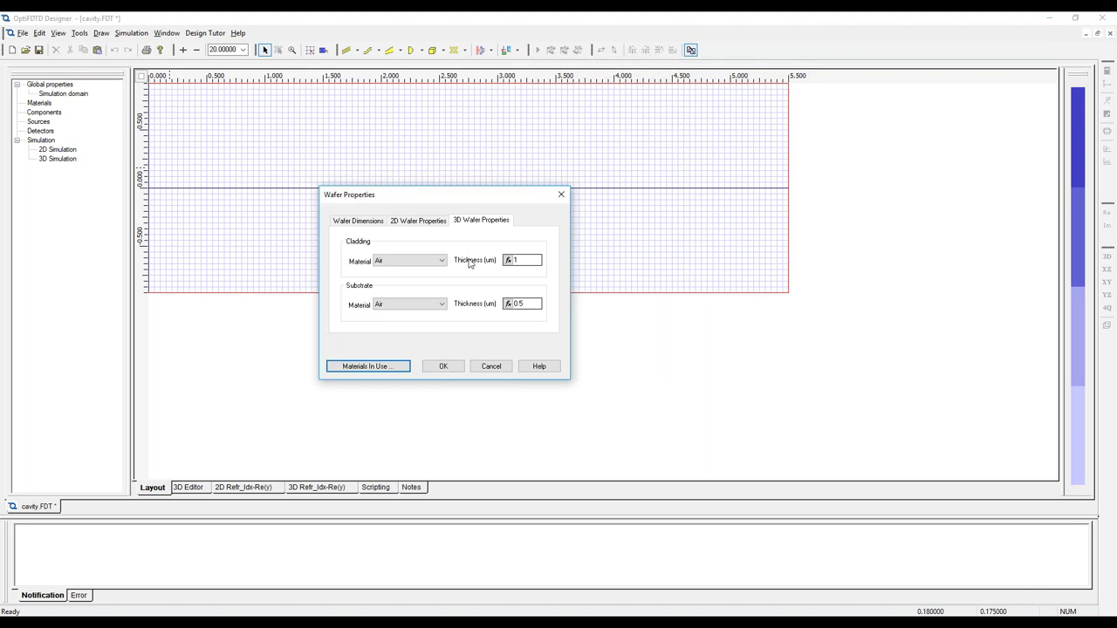
{"action": "left_click", "coordinate": [424, 305]}
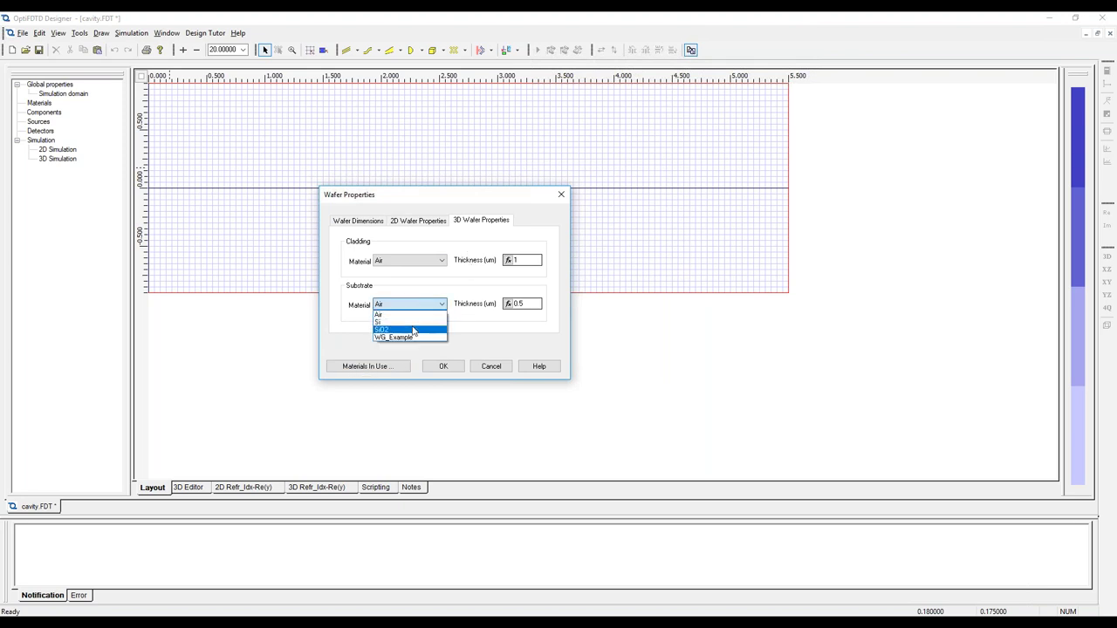
{"action": "left_click", "coordinate": [412, 329]}
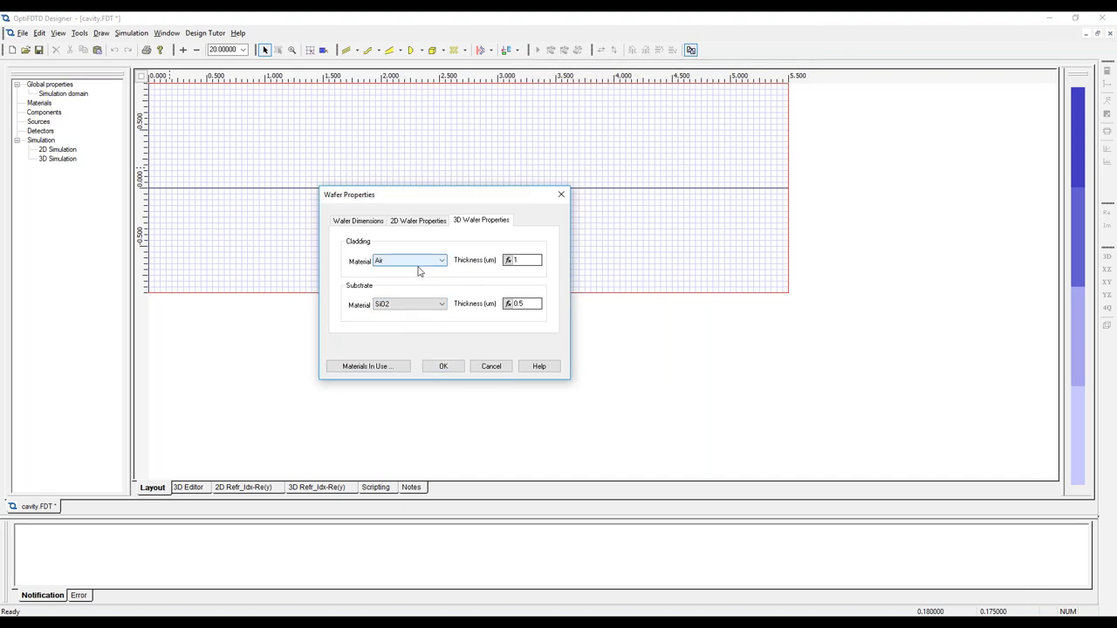
{"action": "left_click", "coordinate": [444, 366]}
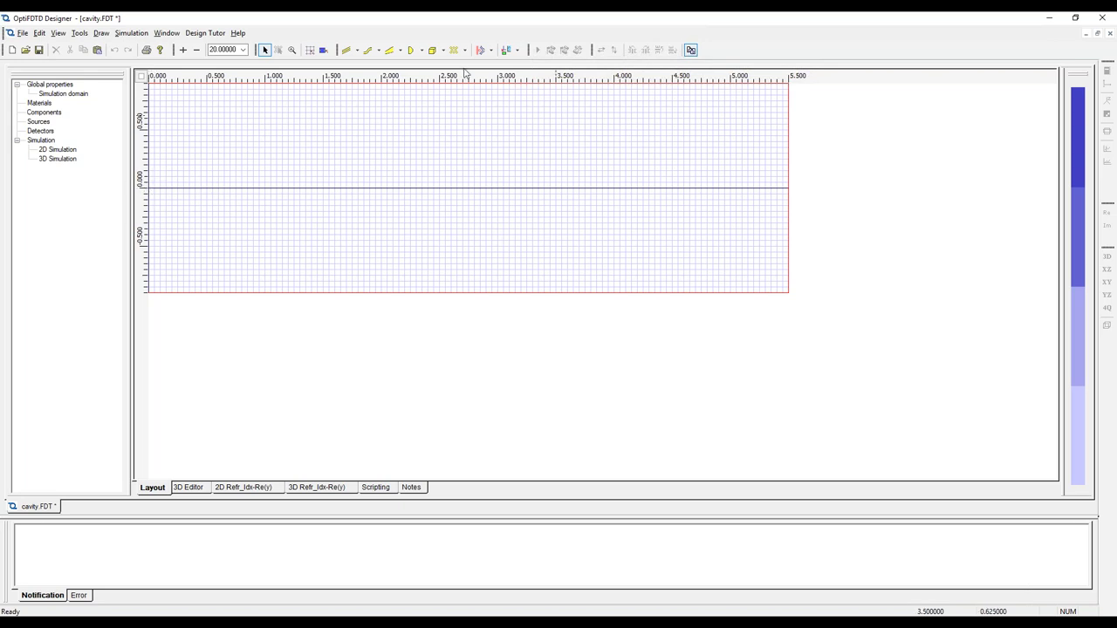
Draw a linear waveguide about 5.49 µm long along the wafer's horizontal centre line
{"action": "left_click", "coordinate": [357, 49]}
{"action": "left_click", "coordinate": [385, 64]}
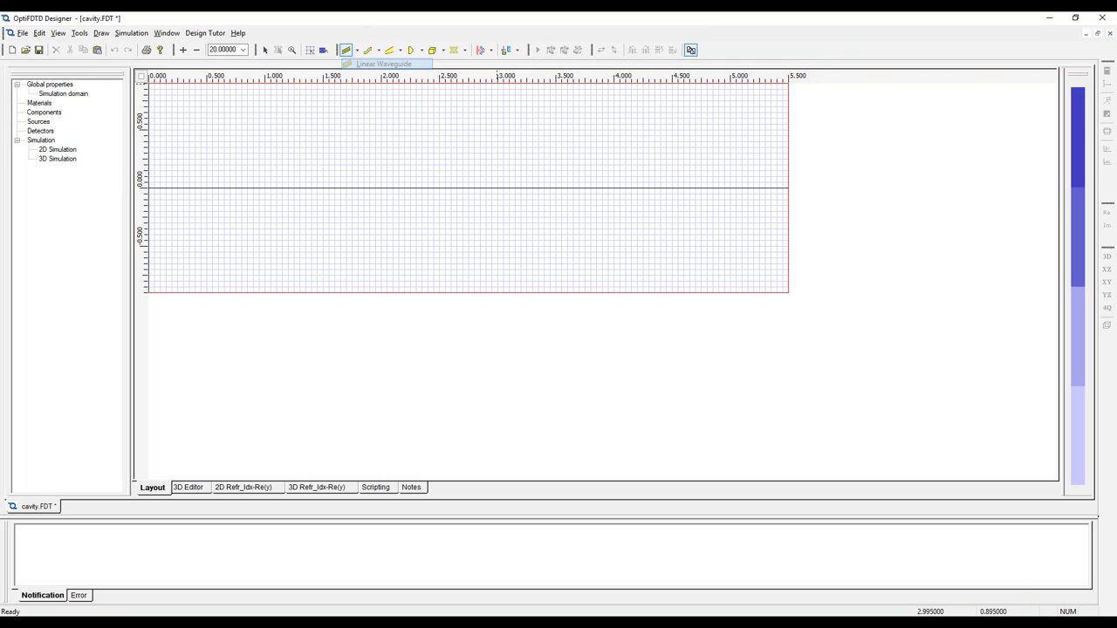
{"action": "mouse_move", "coordinate": [148, 188]}
{"action": "left_mouse_down"}
{"action": "mouse_move", "coordinate": [506, 219]}
{"action": "mouse_move", "coordinate": [787, 187]}
{"action": "left_mouse_up"}
{"action": "left_click", "coordinate": [264, 50]}
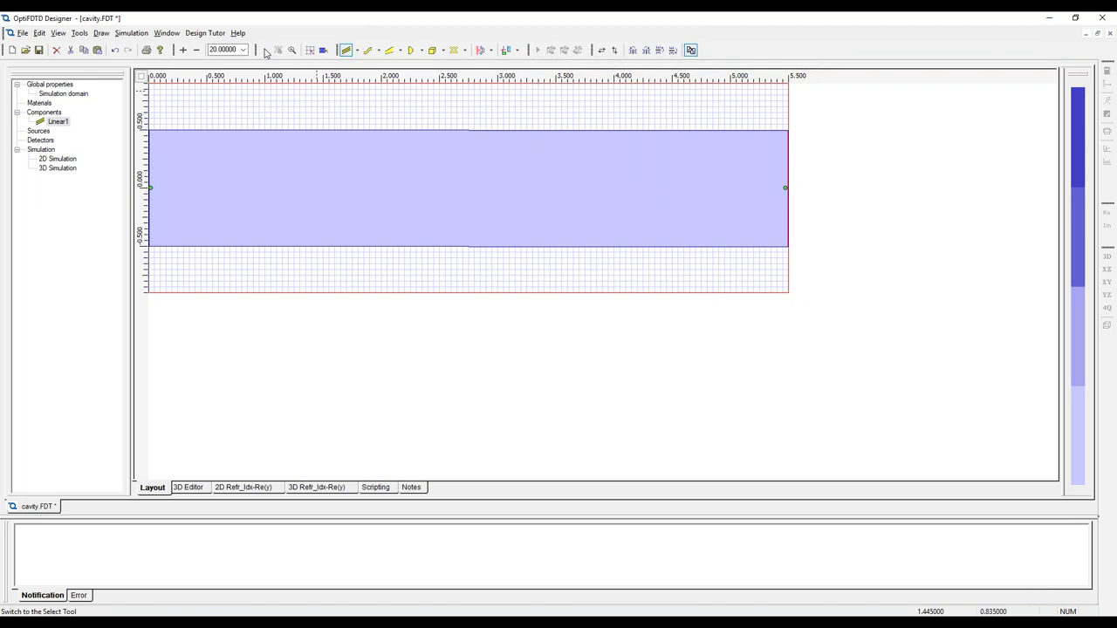
Set the waveguide's start horizontal offset to 0 and its end offsets to 5.5 horizontal and 0 vertical, and evaluate the start position
{"action": "double_click", "coordinate": [246, 153]}
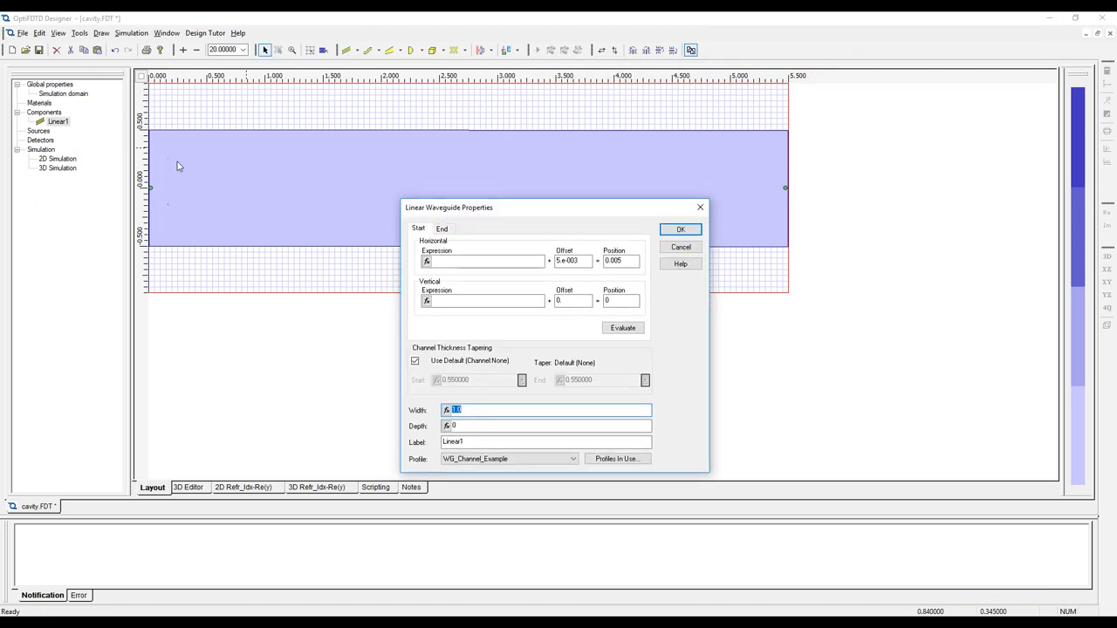
{"action": "left_click", "coordinate": [553, 260]}
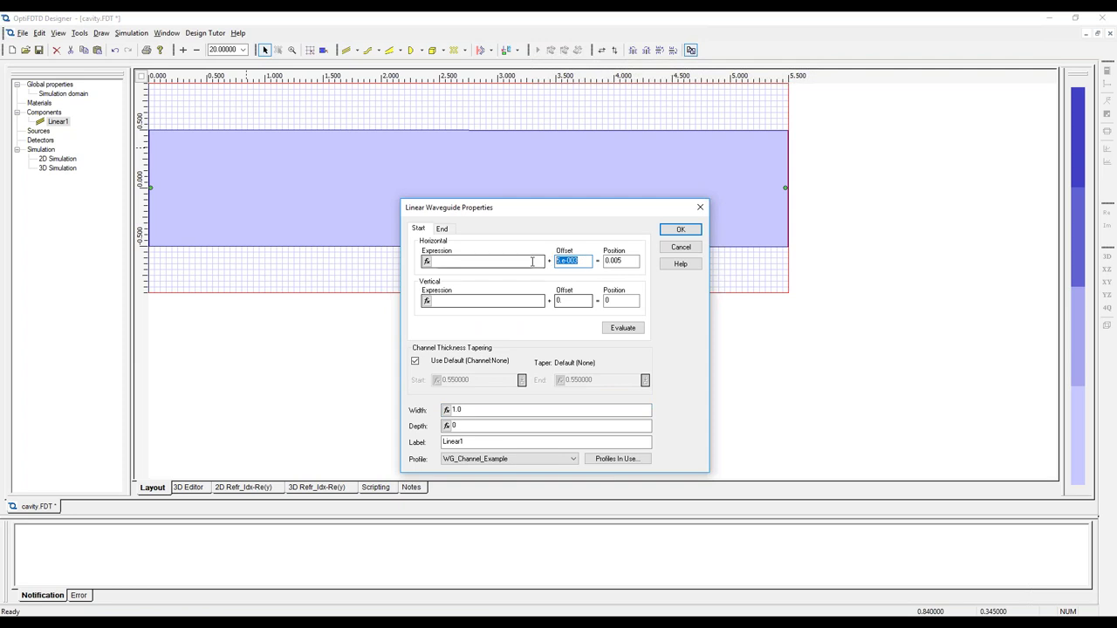
{"action": "left_click", "coordinate": [450, 232]}
{"action": "key", "text": "Tab"}
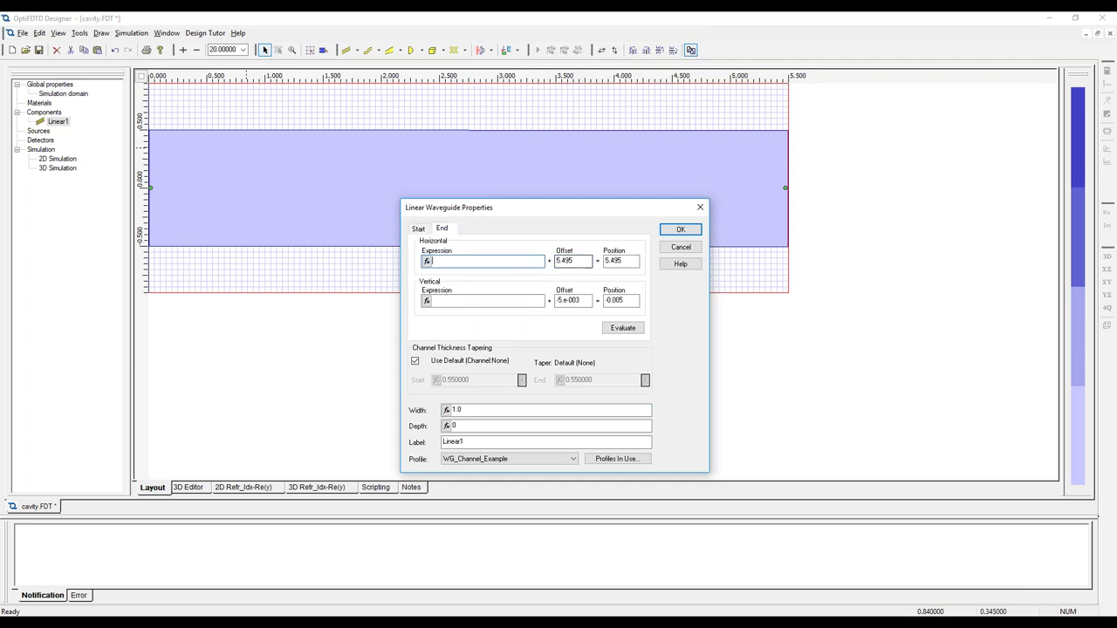
{"action": "type", "text": "5.5"}
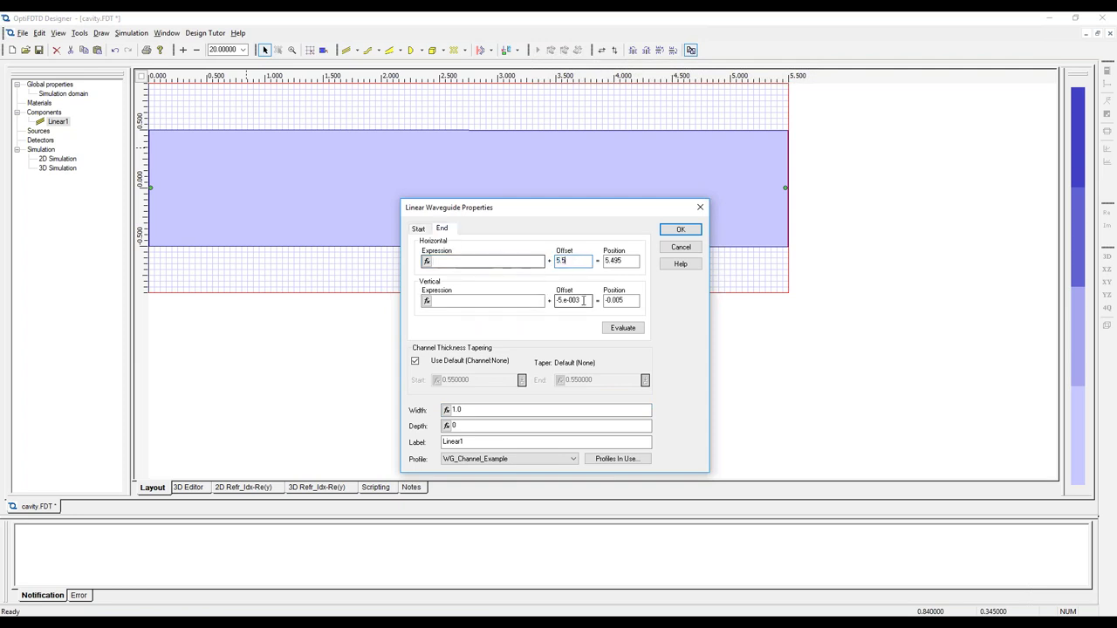
{"action": "key", "text": "Tab"}
{"action": "type", "text": "0"}
{"action": "left_click", "coordinate": [425, 230]}
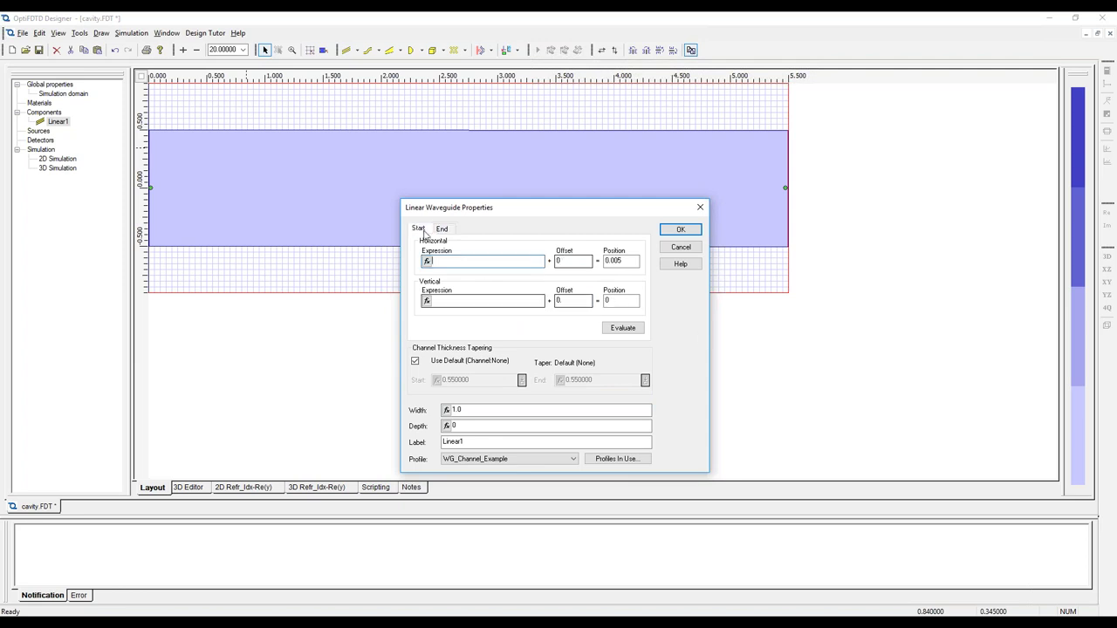
{"action": "left_click", "coordinate": [633, 330]}
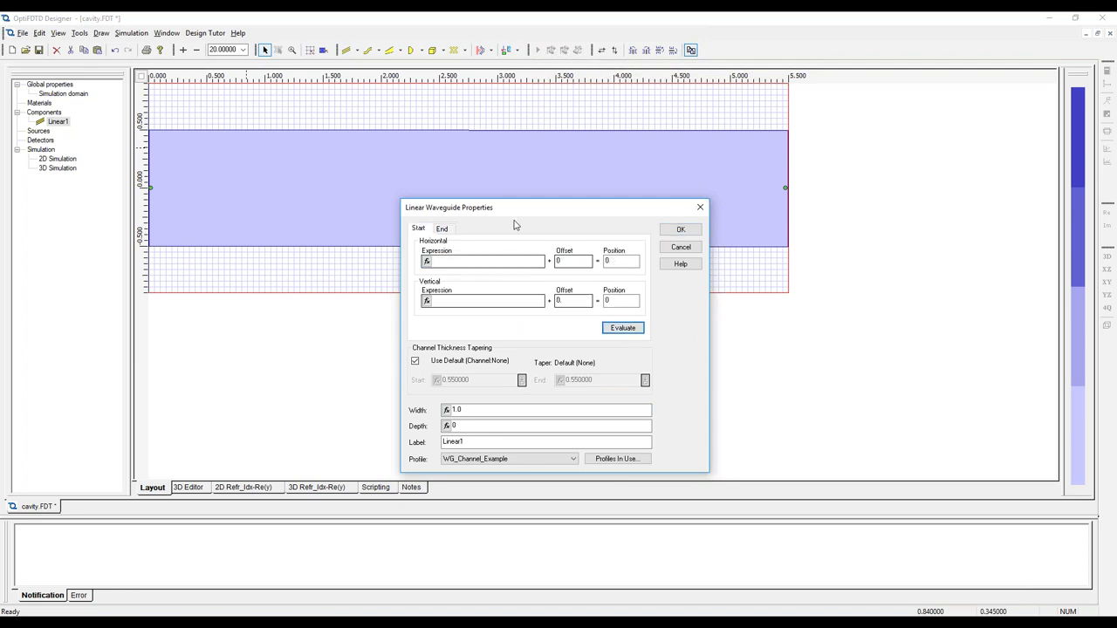
Assign the ChannelProSi profile to the linear waveguide and set its width to 0.47
{"action": "left_click_drag", "start_coordinate": [515, 207], "coordinate": [493, 138]}
{"action": "left_click", "coordinate": [454, 390]}
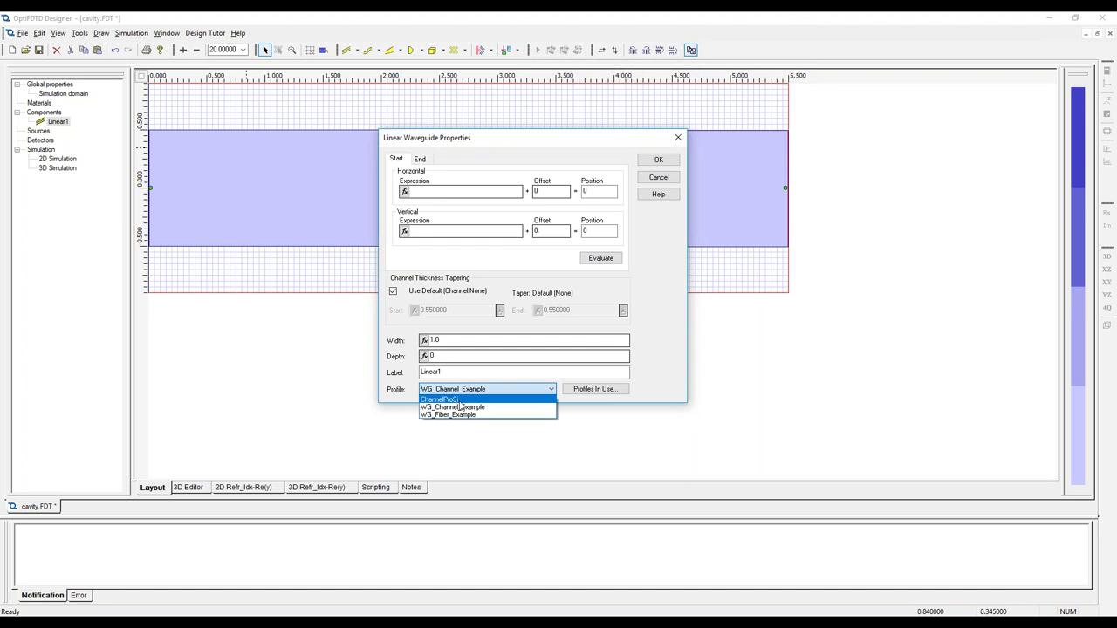
{"action": "left_click", "coordinate": [461, 400]}
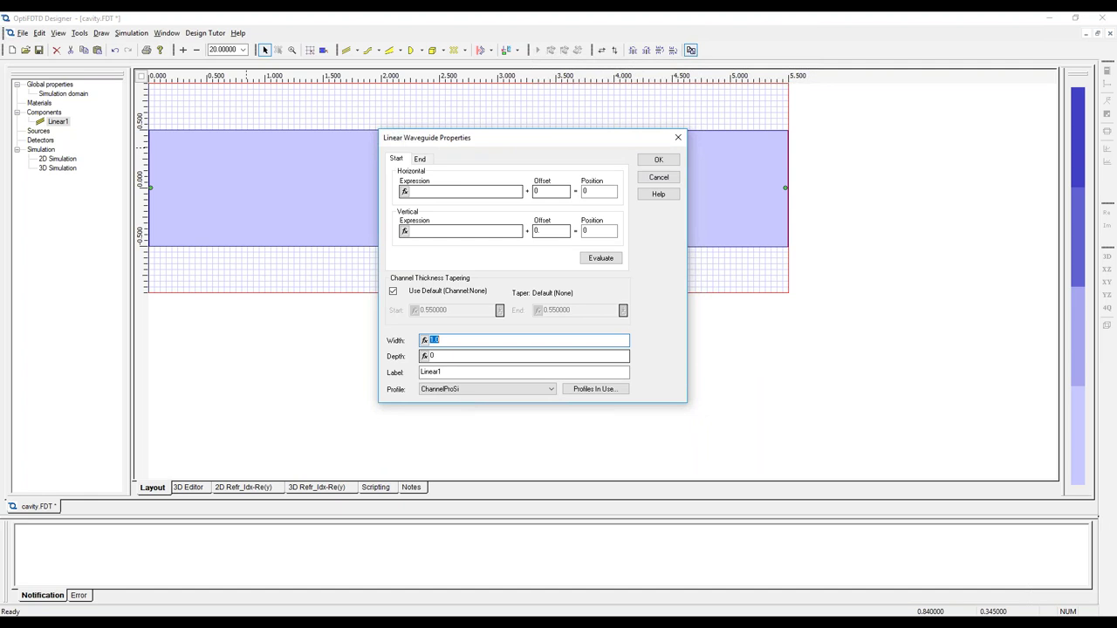
{"action": "type", "text": "0.47"}
{"action": "left_click", "coordinate": [660, 160]}
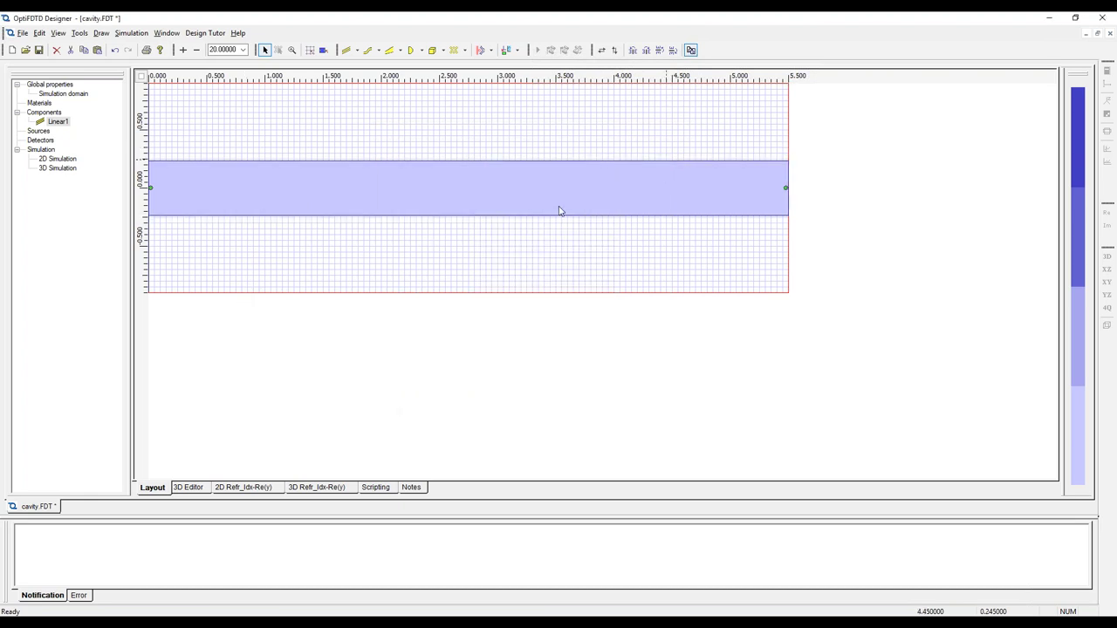
Save the design and place a Z-direction input plane across the waveguide at about 0.2 µm from its start
{"action": "left_click", "coordinate": [423, 251]}
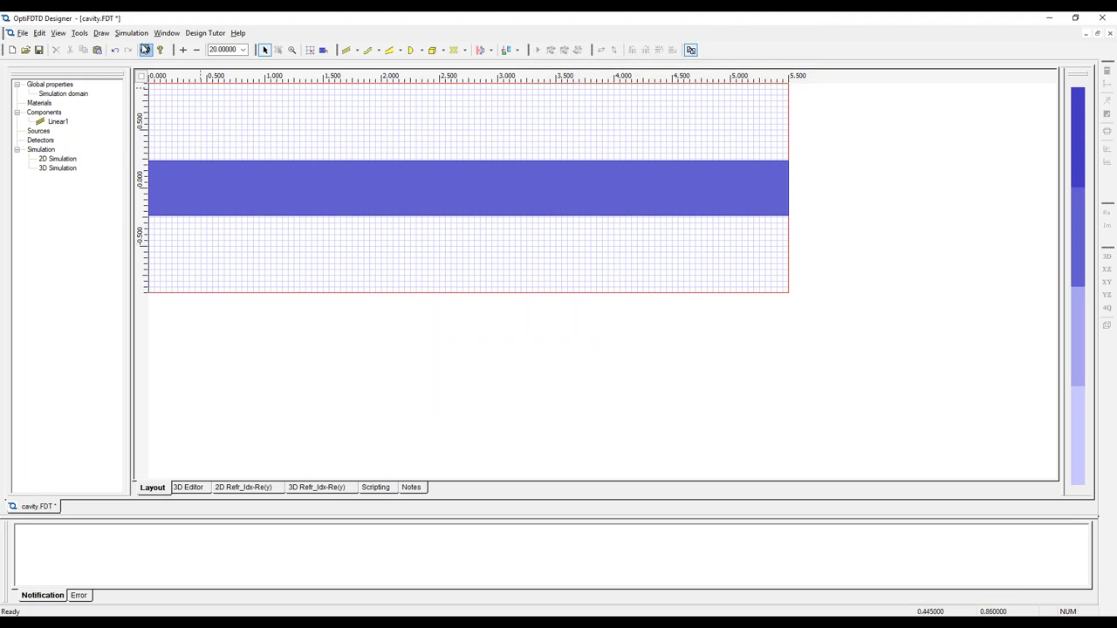
{"action": "left_click", "coordinate": [39, 50]}
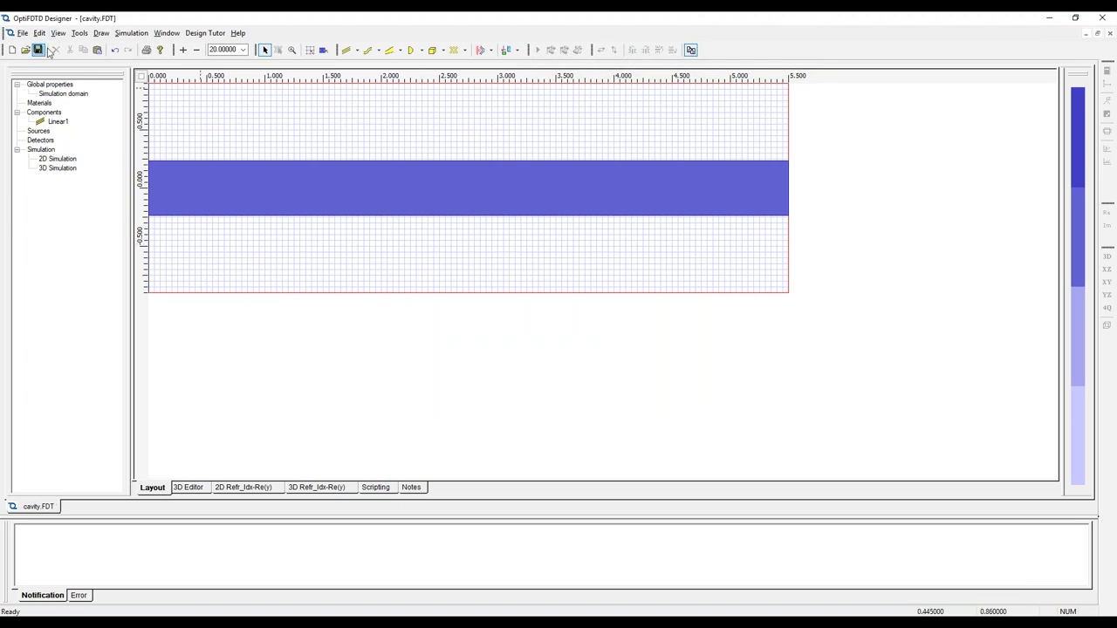
{"action": "left_click", "coordinate": [101, 33]}
{"action": "left_click", "coordinate": [155, 141]}
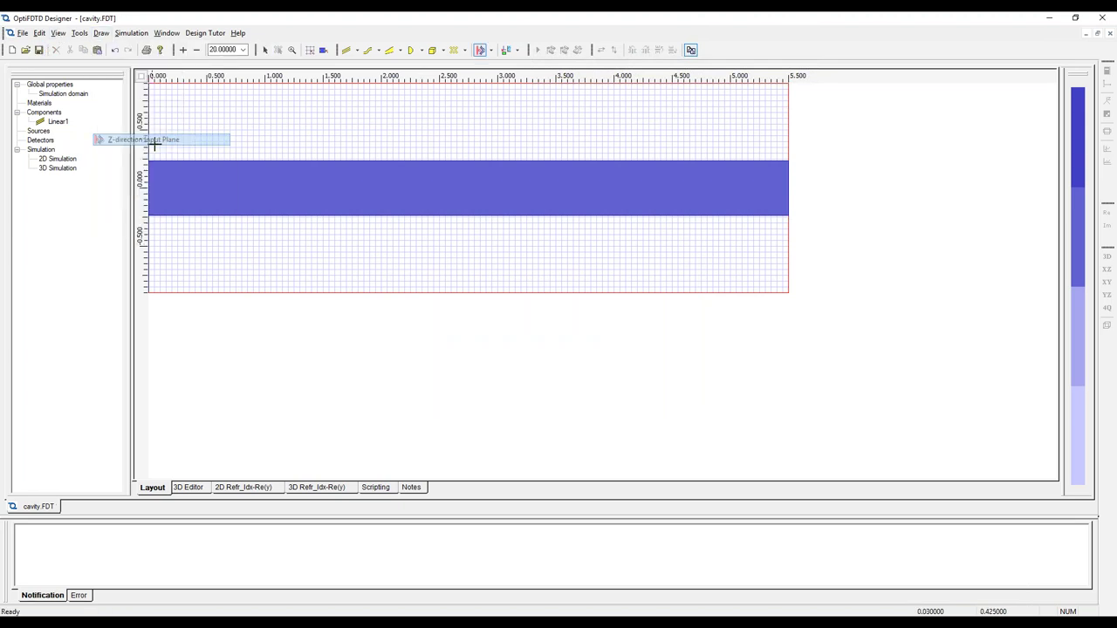
{"action": "left_click", "coordinate": [173, 187]}
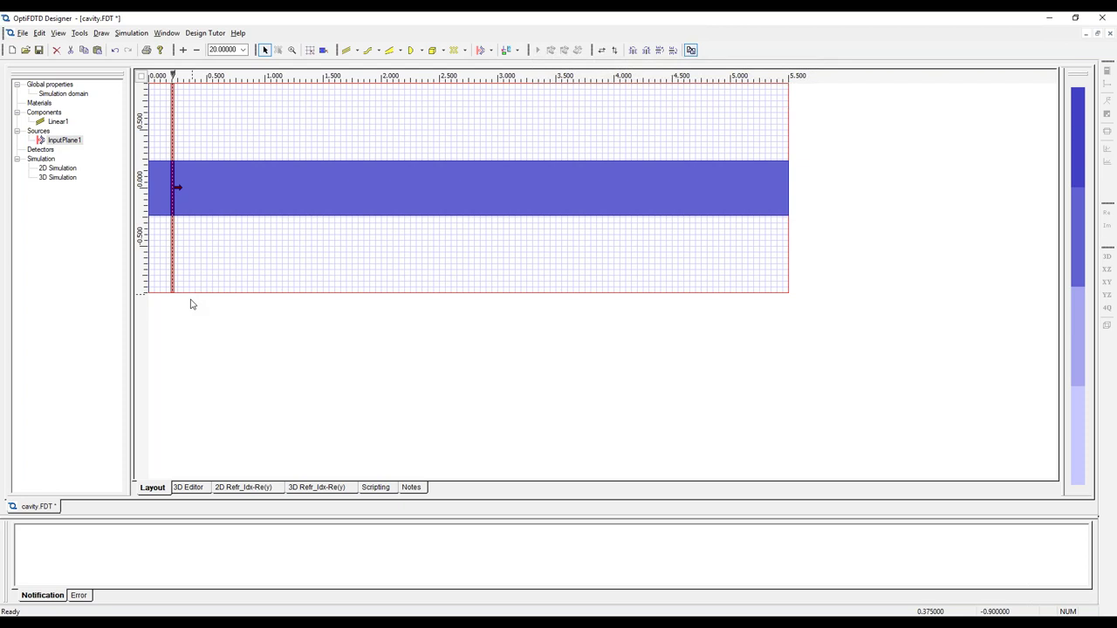
Examine the waveguide and input plane in the 3D editor from several angles, in both shaded and wireframe display
{"action": "left_click", "coordinate": [199, 487]}
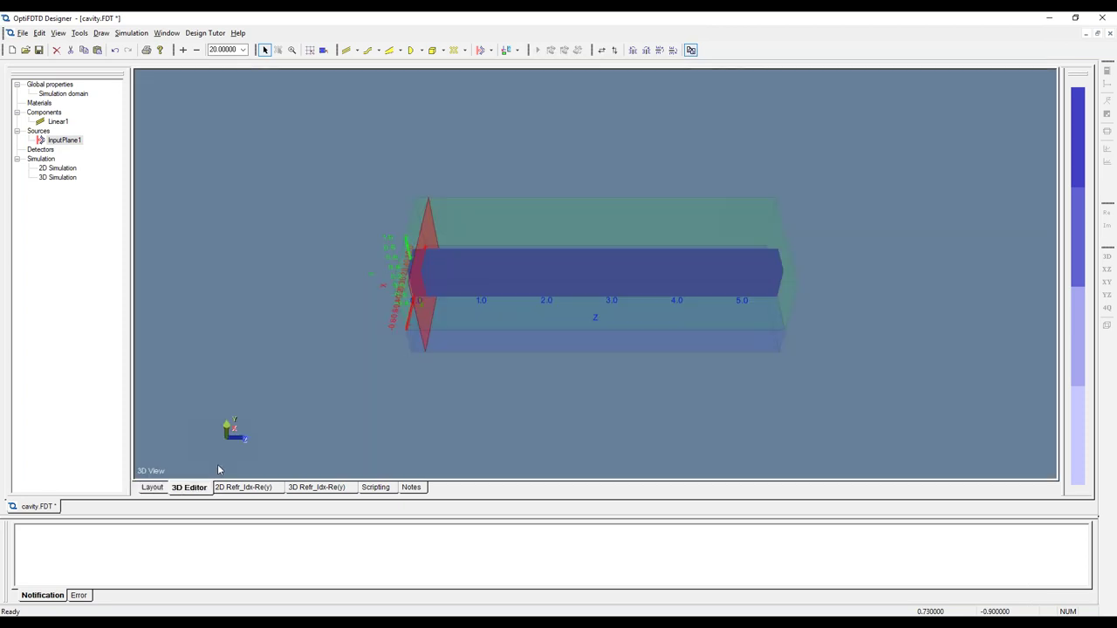
{"action": "left_click_drag", "start_coordinate": [269, 391], "coordinate": [872, 364]}
{"action": "right_click", "coordinate": [601, 279]}
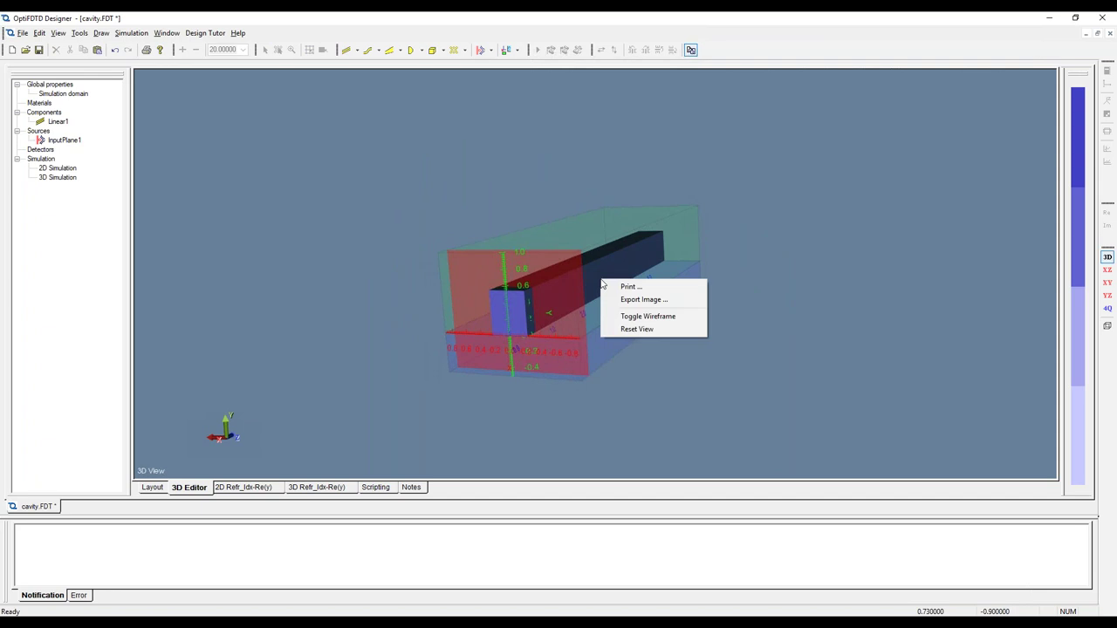
{"action": "left_click", "coordinate": [638, 316]}
{"action": "left_click_drag", "start_coordinate": [638, 316], "coordinate": [828, 277]}
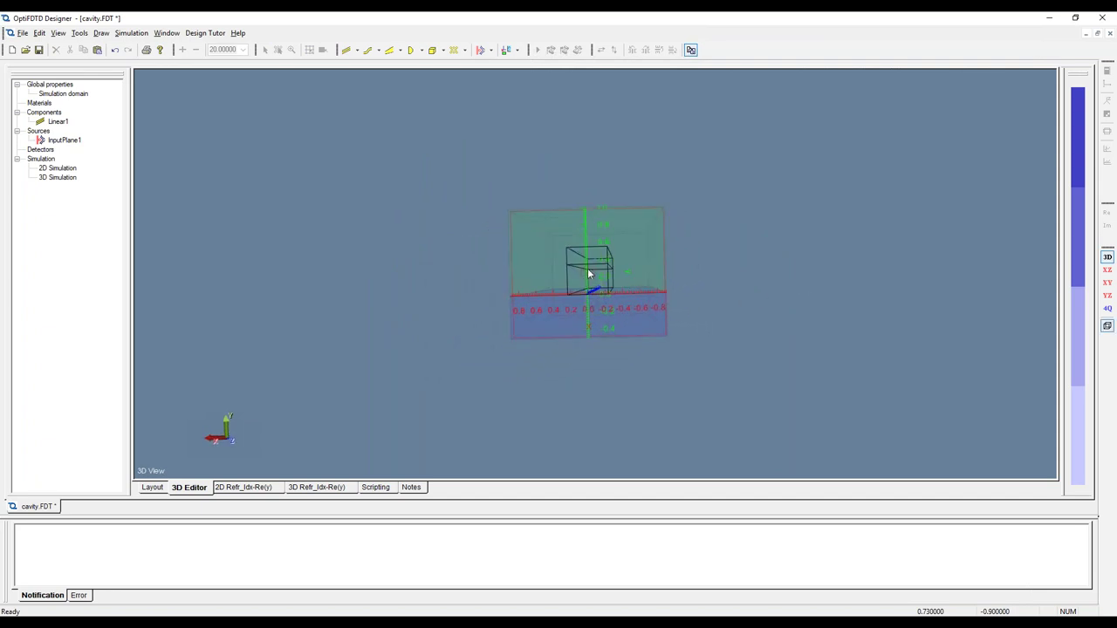
{"action": "left_click_drag", "start_coordinate": [805, 330], "coordinate": [562, 269]}
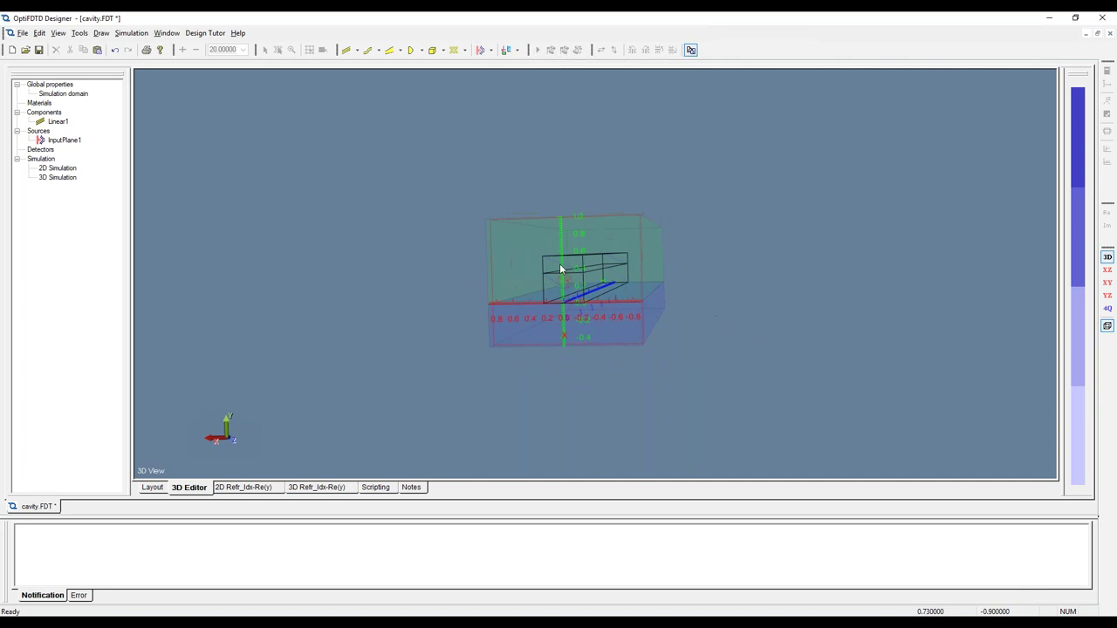
{"action": "left_click_drag", "start_coordinate": [625, 288], "coordinate": [555, 291]}
{"action": "right_click", "coordinate": [555, 290]}
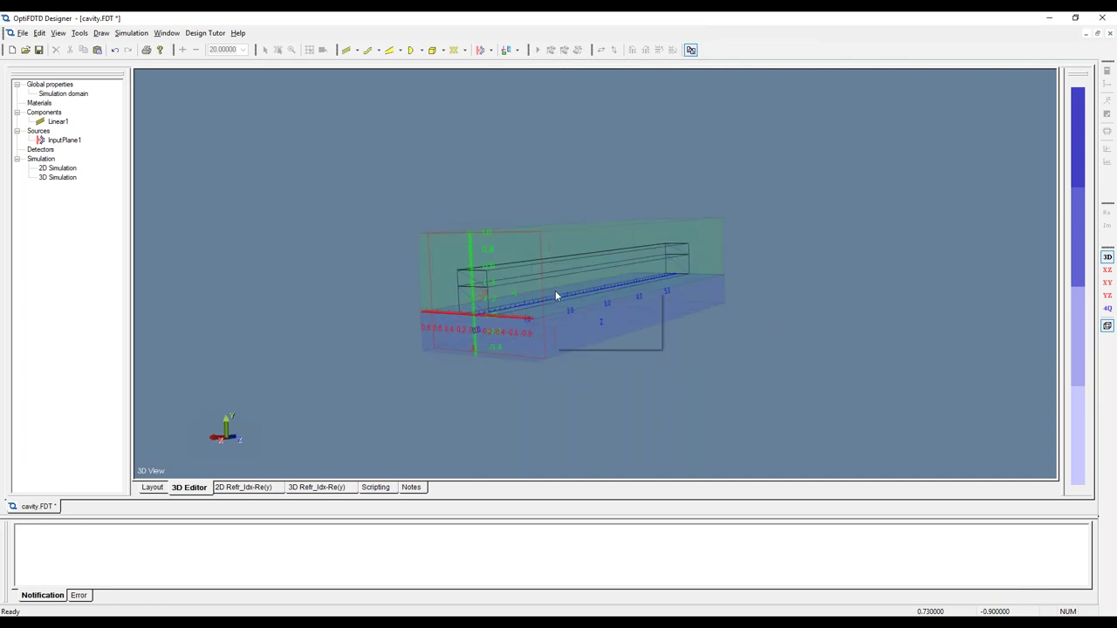
{"action": "left_click", "coordinate": [601, 329]}
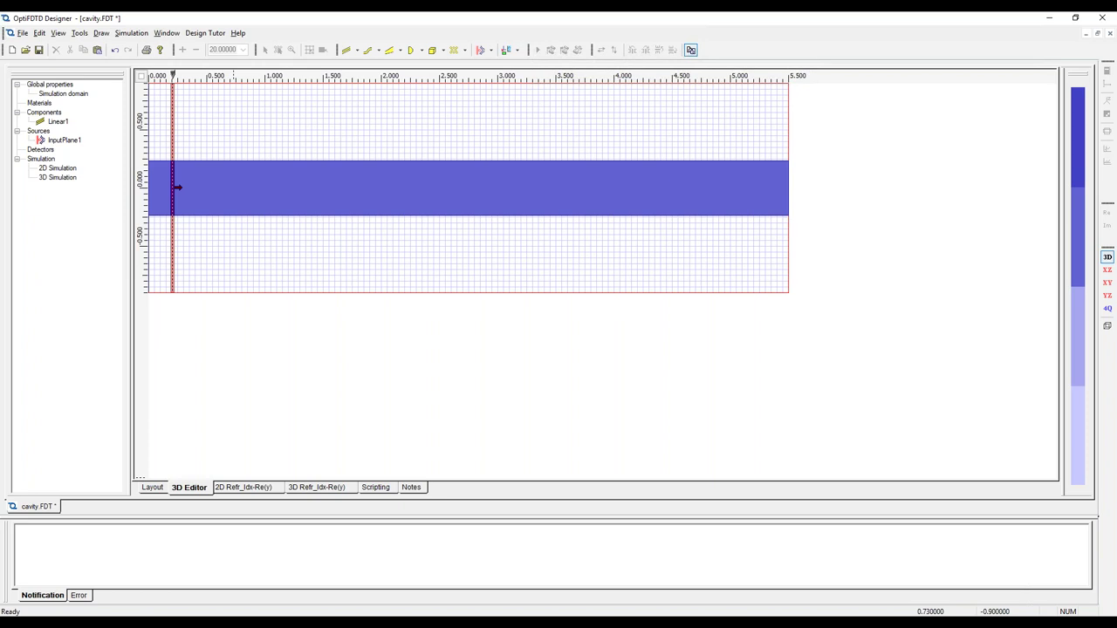
Inspect the 3D refractive index in the X-Y plane at about 0.58 µm and probe the ridge's upper and lower layers
{"action": "left_click", "coordinate": [308, 487]}
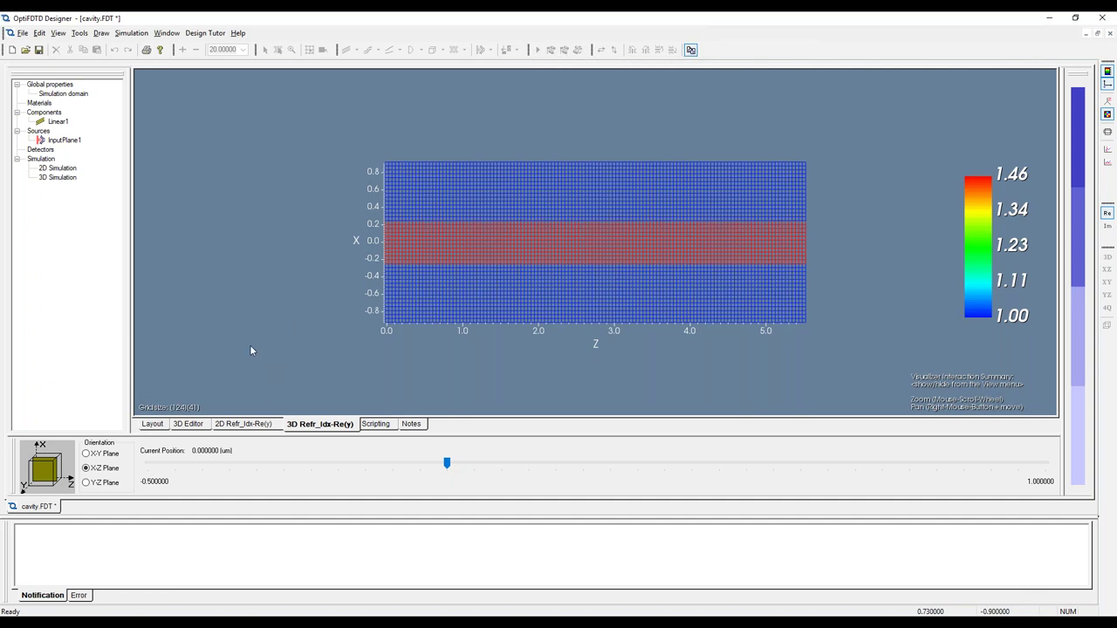
{"action": "left_click", "coordinate": [87, 454]}
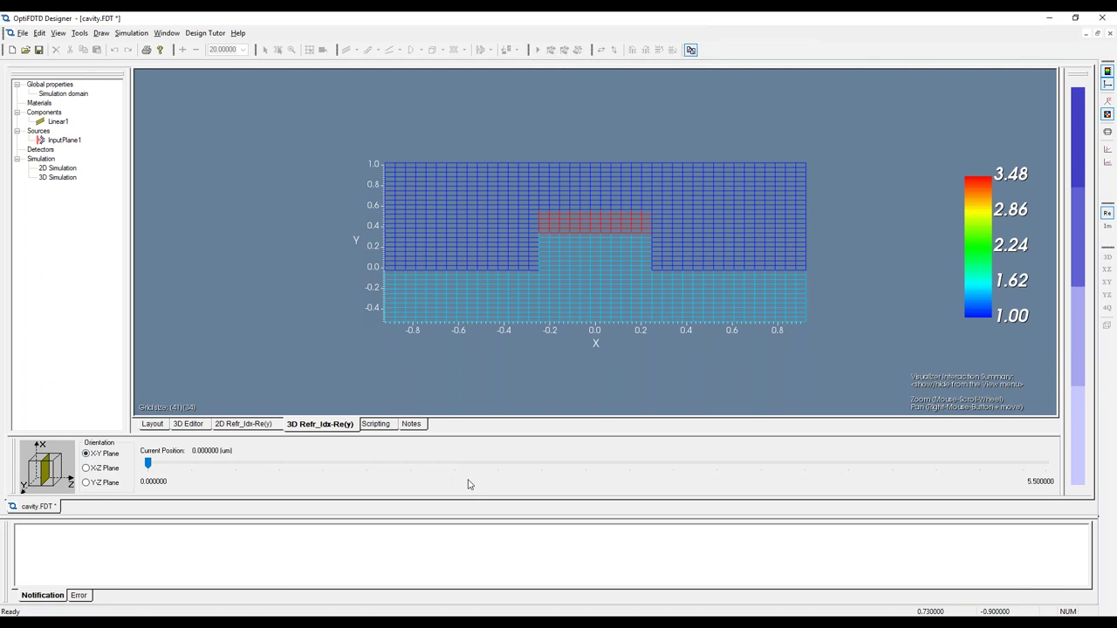
{"action": "left_click_drag", "start_coordinate": [148, 464], "coordinate": [237, 480]}
{"action": "left_click", "coordinate": [616, 218]}
{"action": "left_click", "coordinate": [577, 247]}
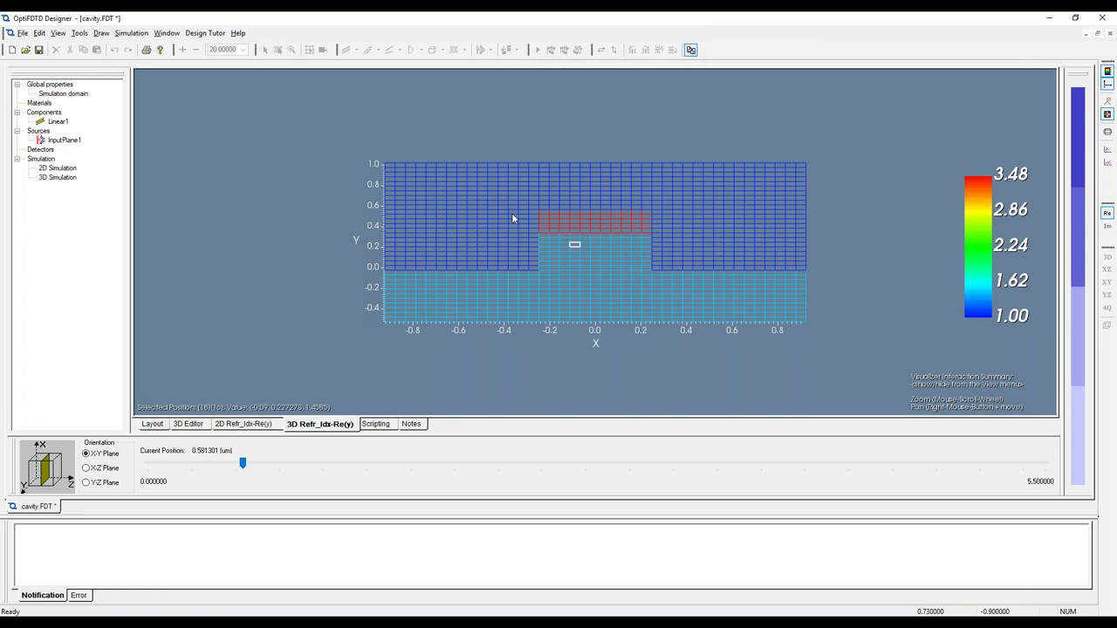
Return from the refractive index view to the 2D layout and save the design
{"action": "left_click", "coordinate": [732, 215]}
{"action": "left_click", "coordinate": [152, 424]}
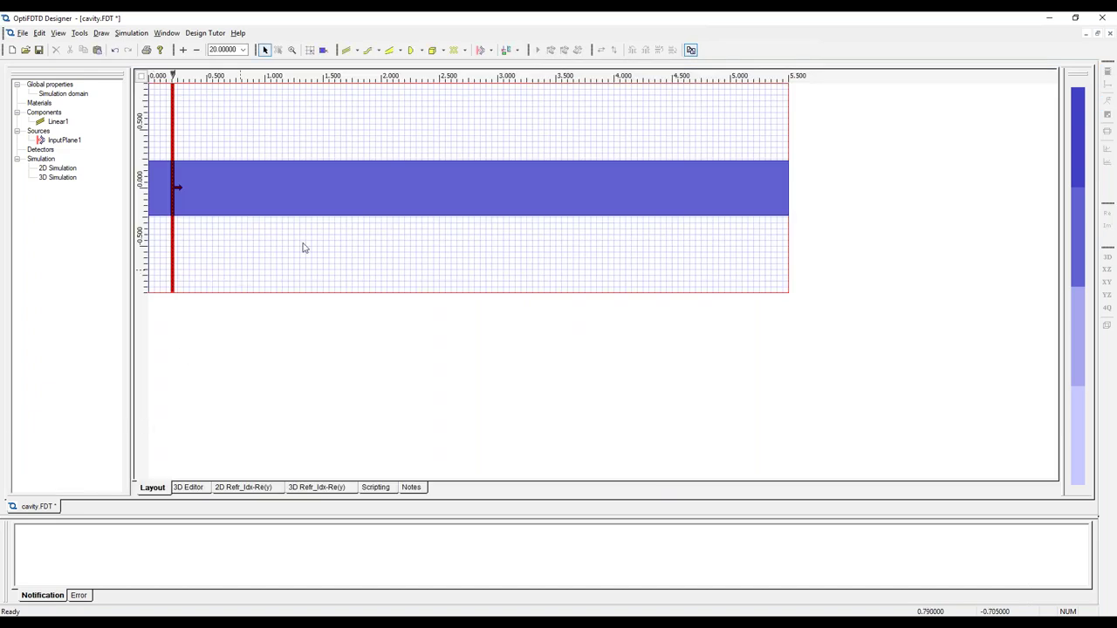
{"action": "left_click", "coordinate": [39, 51]}
{"action": "left_click", "coordinate": [135, 33]}
{"action": "left_click", "coordinate": [136, 32]}
Change the input plane's transverse field to Modal and set its Z position to 0.2 µm
{"action": "double_click", "coordinate": [64, 141]}
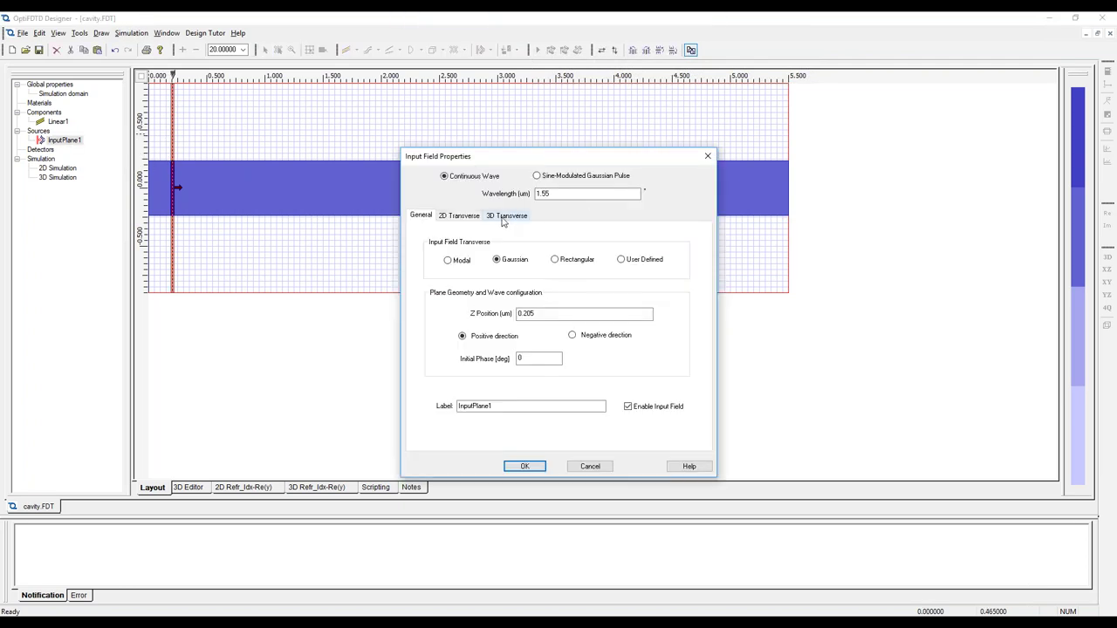
{"action": "left_click_drag", "start_coordinate": [507, 156], "coordinate": [545, 151]}
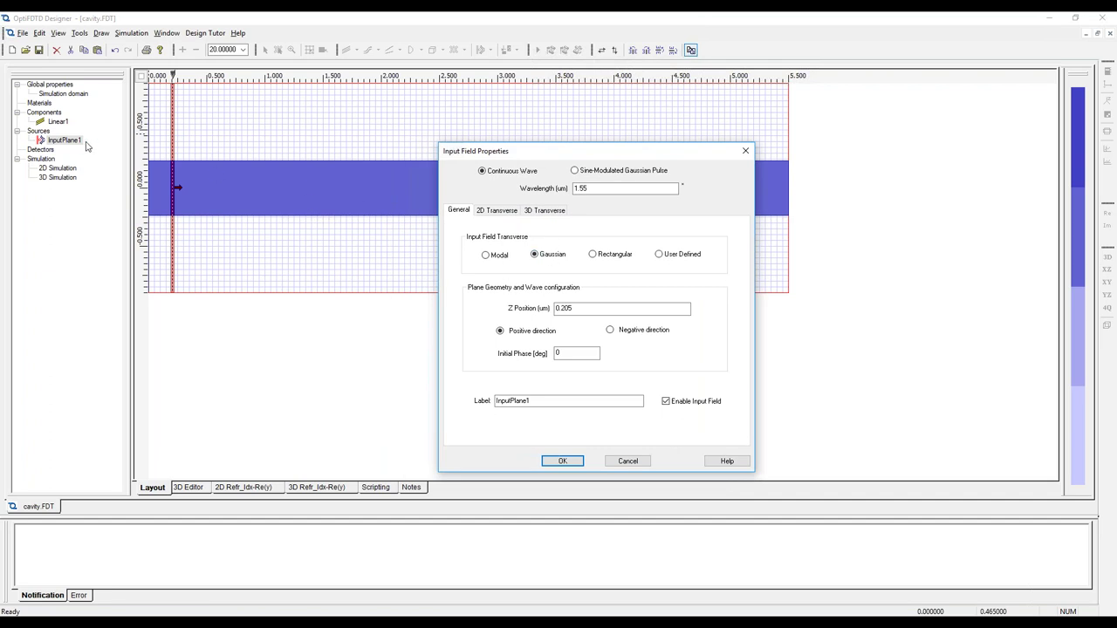
{"action": "left_click", "coordinate": [485, 256]}
{"action": "key", "text": "Tab"}
{"action": "type", "text": "0.2"}
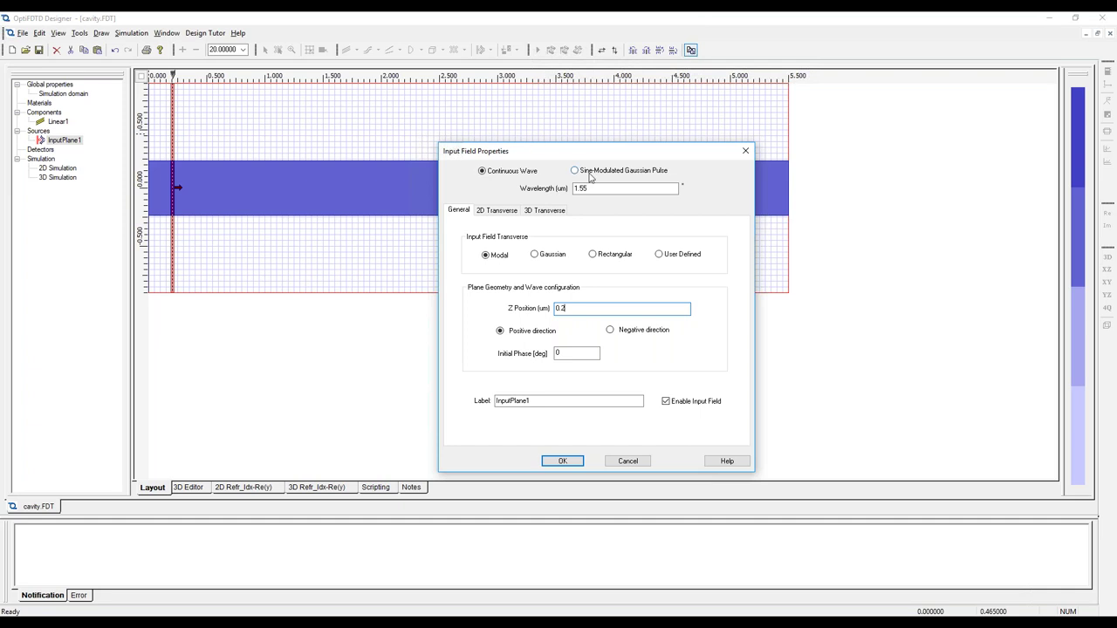
Calculate two full-vector modes for the input plane's 3D transverse field using the Finite Difference solver
{"action": "left_click", "coordinate": [547, 215]}
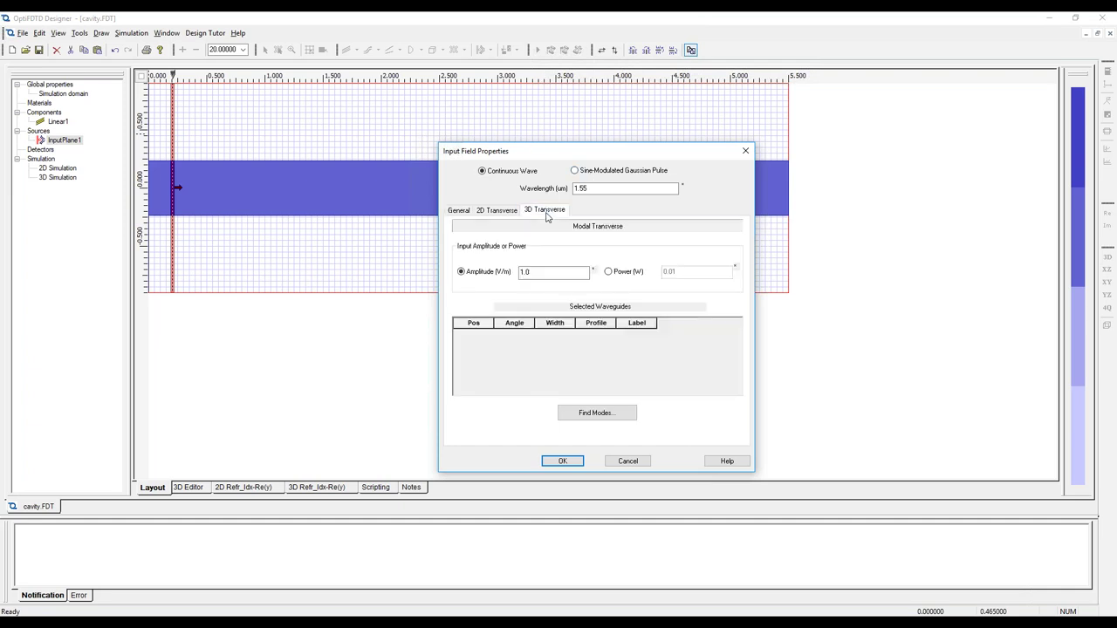
{"action": "left_click", "coordinate": [577, 419]}
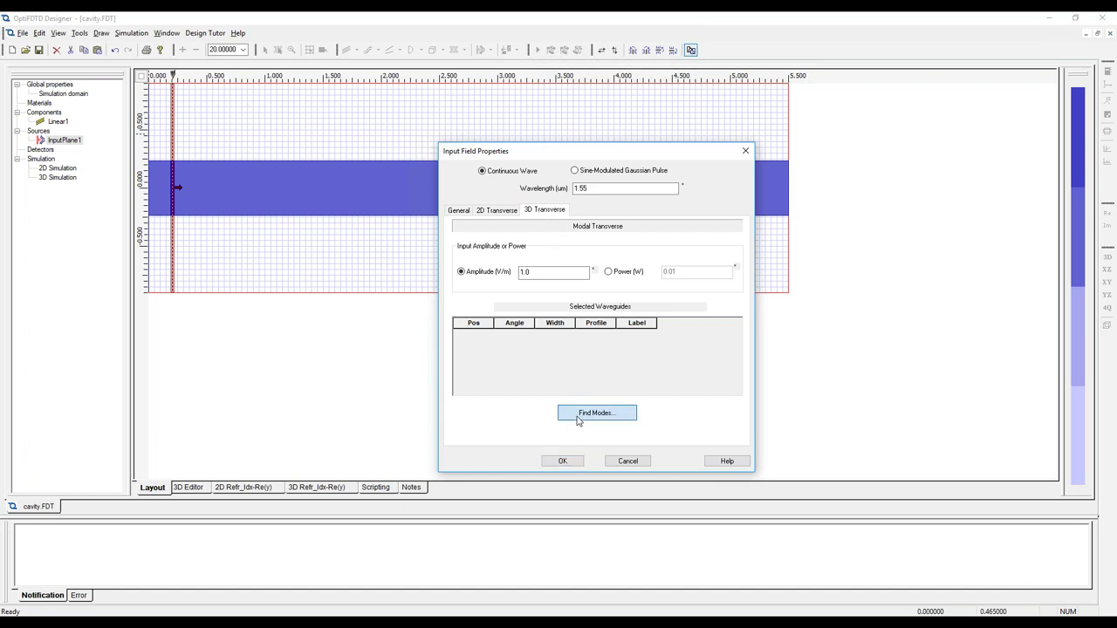
{"action": "left_click", "coordinate": [655, 254]}
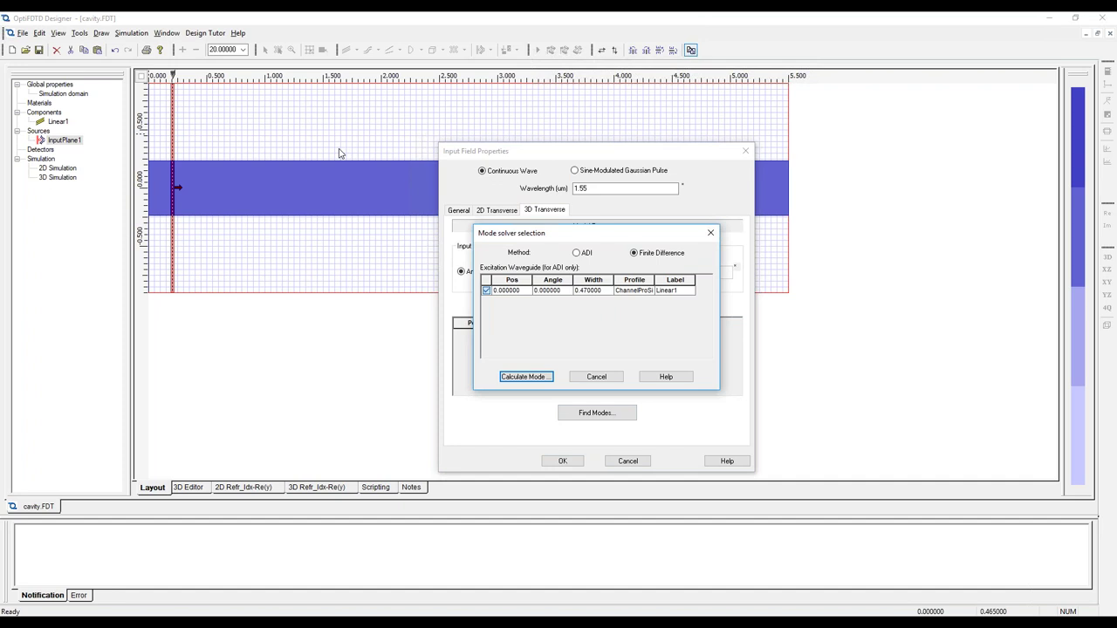
{"action": "left_click", "coordinate": [528, 377]}
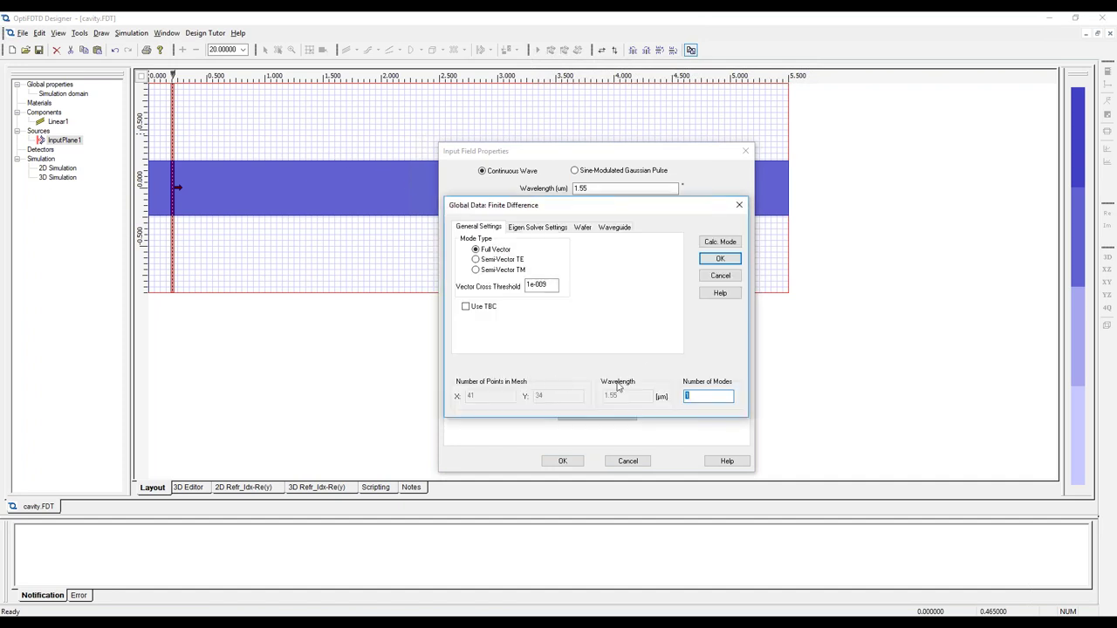
{"action": "left_click", "coordinate": [699, 396]}
{"action": "type", "text": "2"}
{"action": "left_click", "coordinate": [720, 241]}
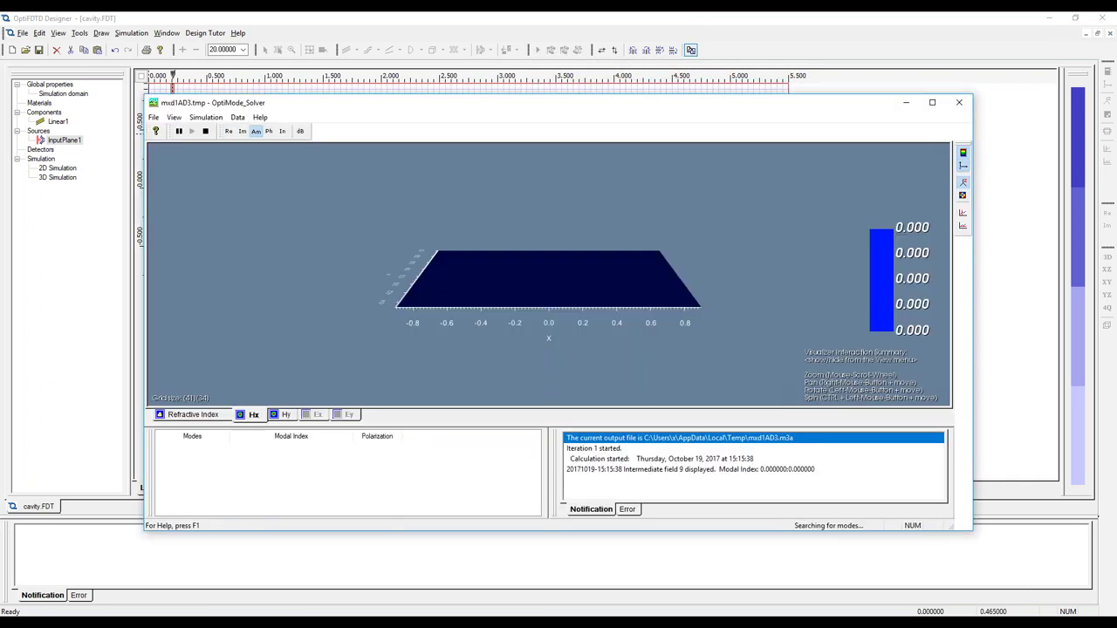
Examine the Hx and Ex amplitude distributions of Mode 1 from several angles
{"action": "left_click_drag", "start_coordinate": [556, 269], "coordinate": [538, 345]}
{"action": "left_click", "coordinate": [321, 447]}
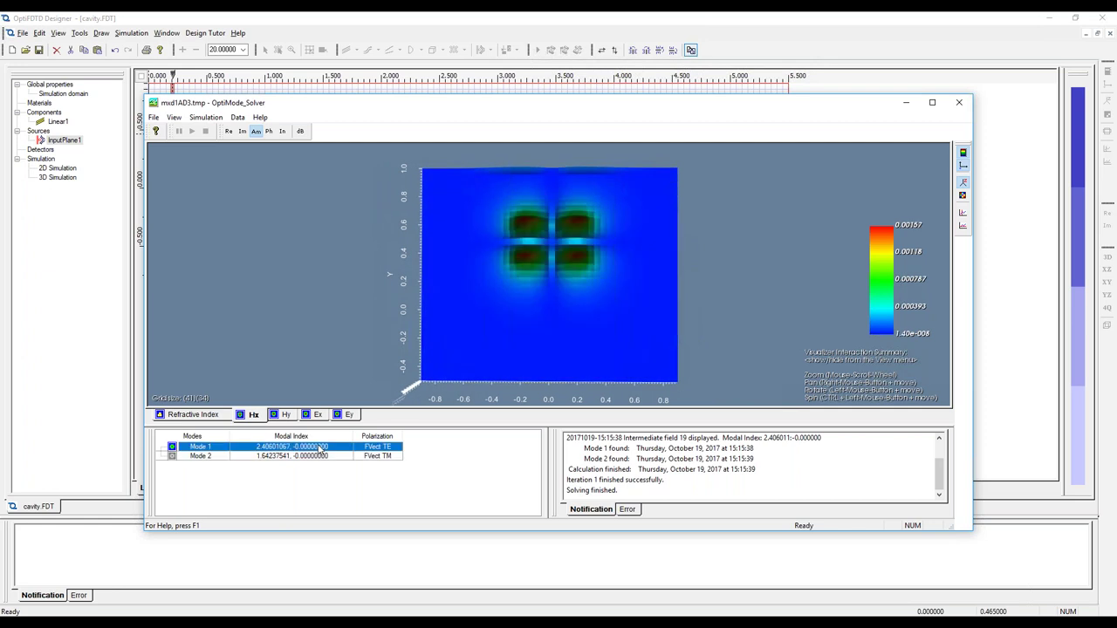
{"action": "left_click", "coordinate": [486, 337]}
{"action": "left_click", "coordinate": [317, 415]}
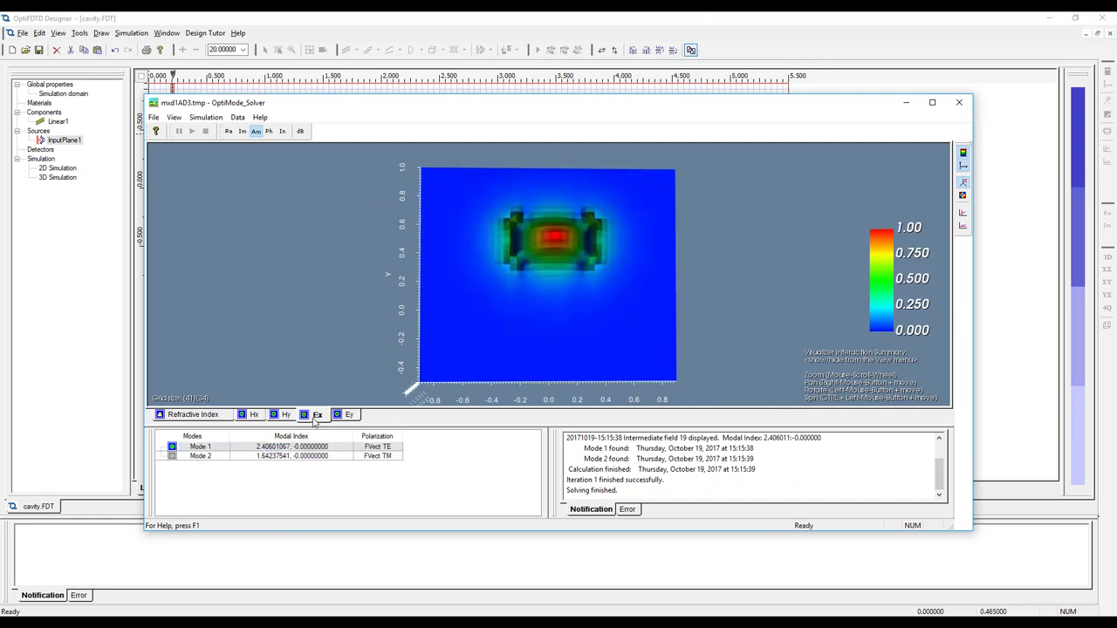
{"action": "left_click_drag", "start_coordinate": [545, 320], "coordinate": [502, 257]}
{"action": "left_click_drag", "start_coordinate": [782, 281], "coordinate": [501, 204]}
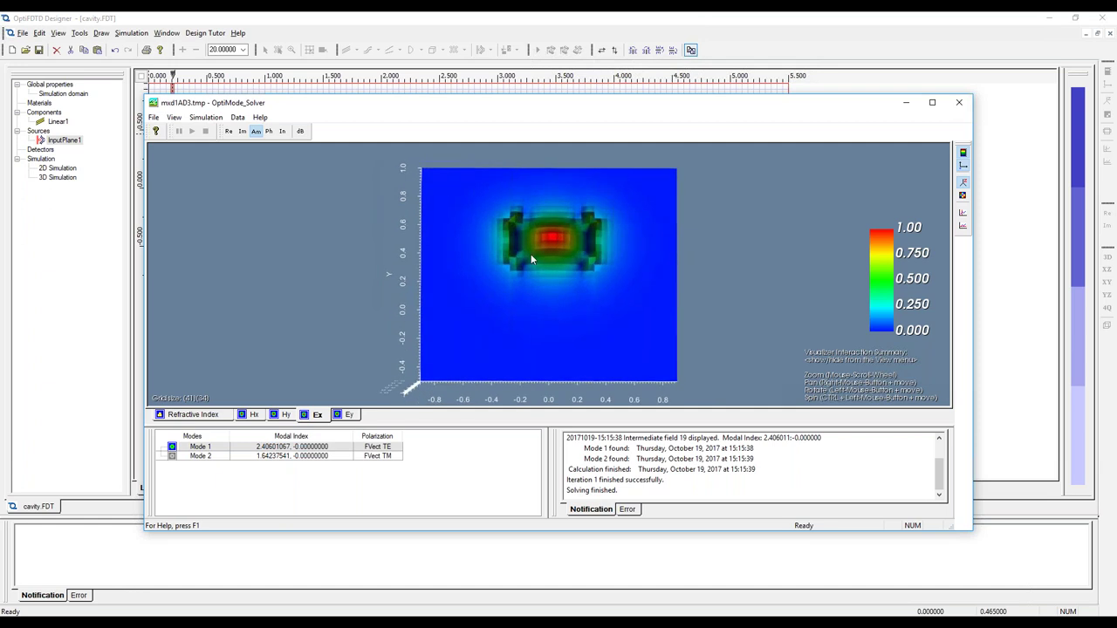
Inspect Mode 2's Ex and Ey fields and compare them with the same fields of Mode 1
{"action": "left_click", "coordinate": [305, 456]}
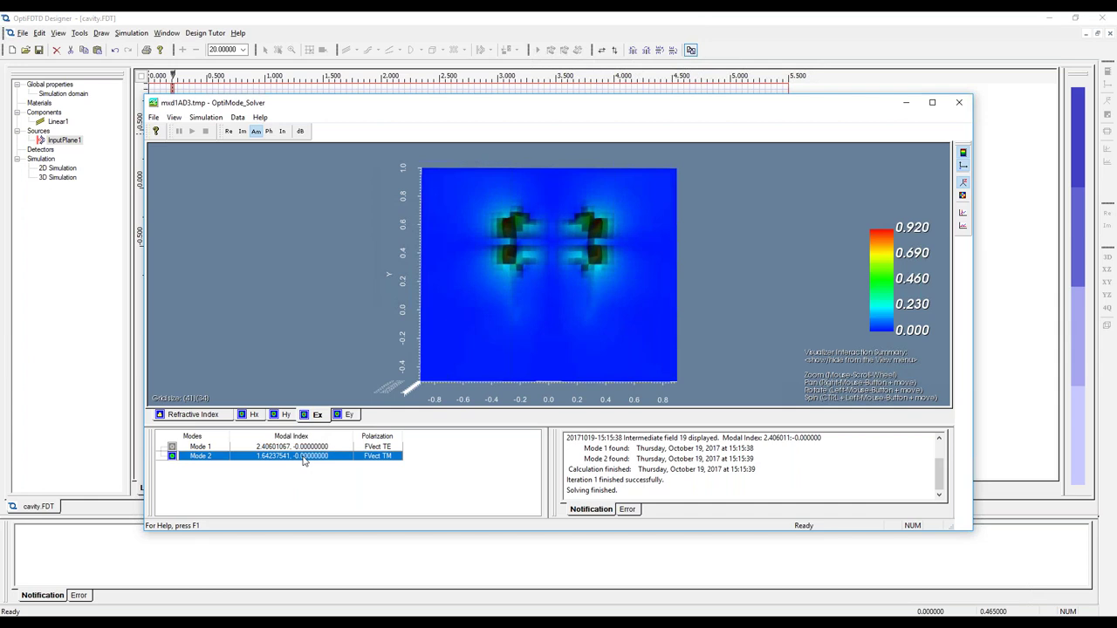
{"action": "left_click", "coordinate": [348, 415]}
{"action": "left_click", "coordinate": [549, 311]}
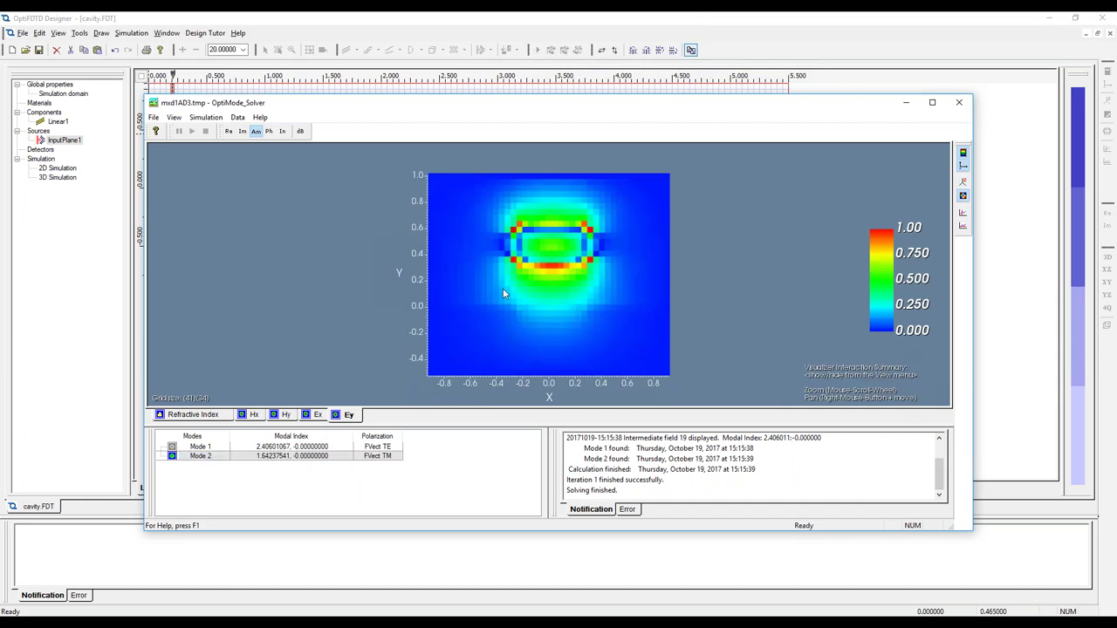
{"action": "left_click", "coordinate": [331, 449]}
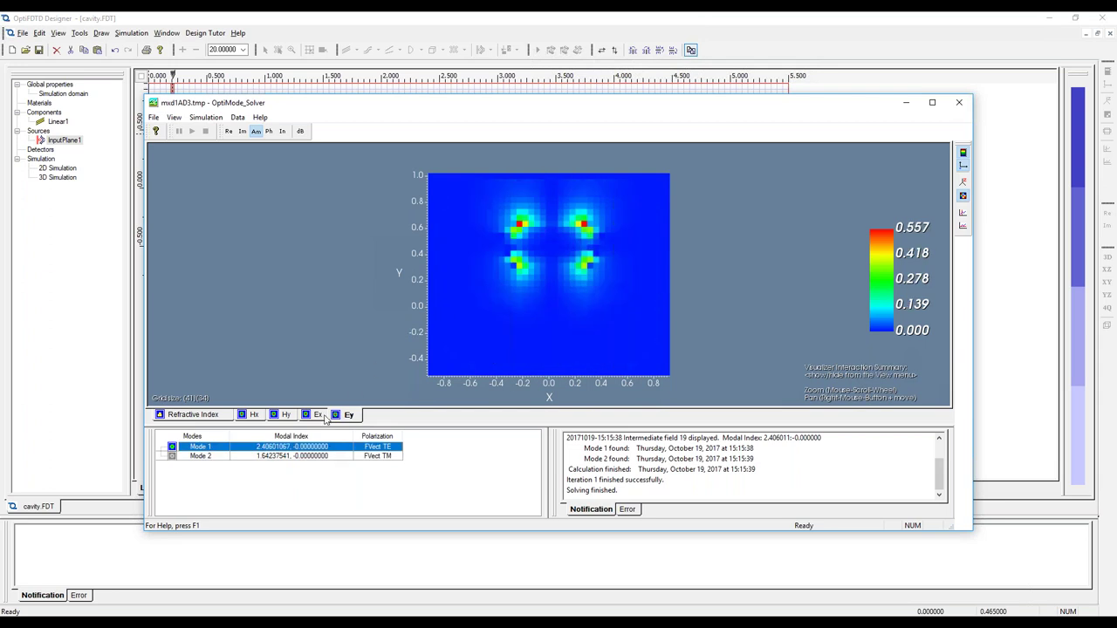
{"action": "left_click", "coordinate": [316, 416]}
{"action": "left_click_drag", "start_coordinate": [489, 362], "coordinate": [454, 506]}
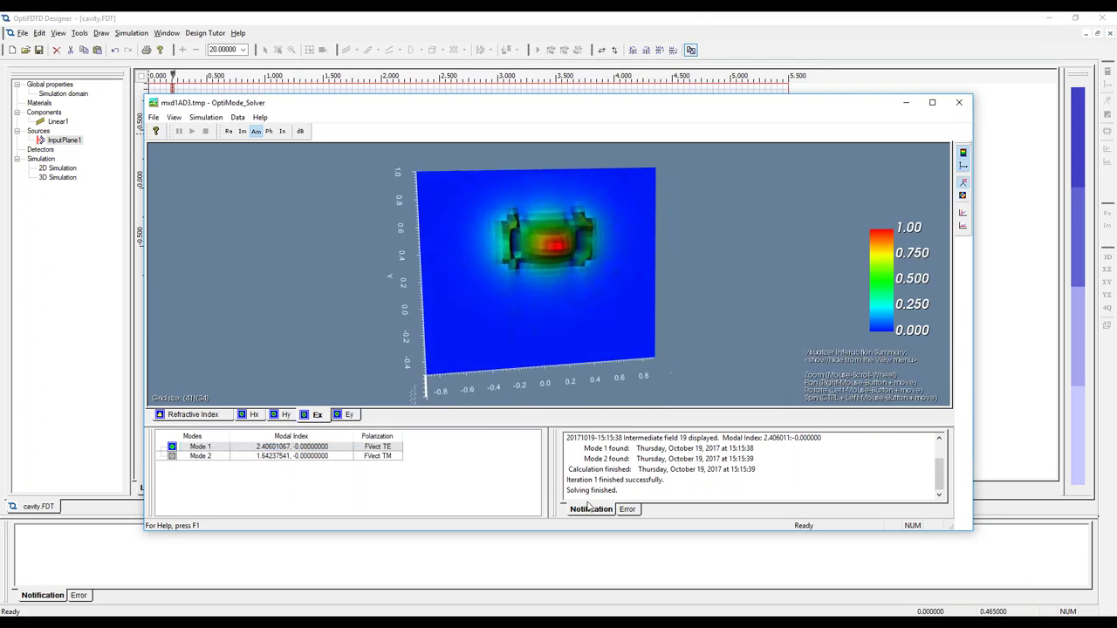
{"action": "left_click_drag", "start_coordinate": [462, 269], "coordinate": [446, 270]}
{"action": "left_click_drag", "start_coordinate": [547, 299], "coordinate": [487, 268]}
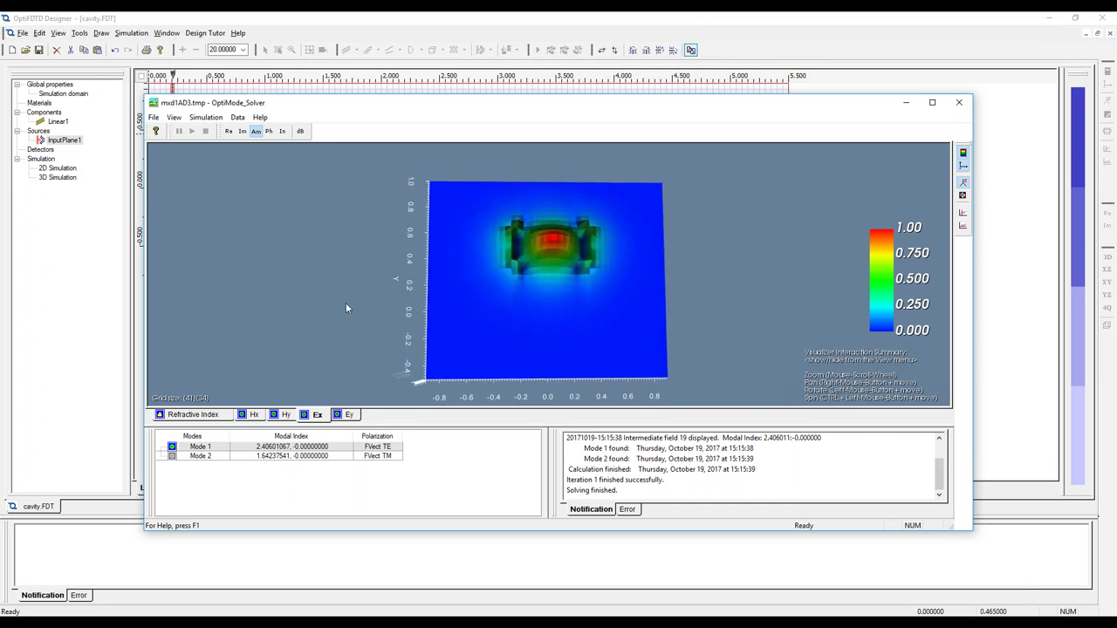
Exit the mode solver, reduce the number of modes to 1 and accept the finite difference settings
{"action": "left_click", "coordinate": [153, 117]}
{"action": "left_click", "coordinate": [168, 132]}
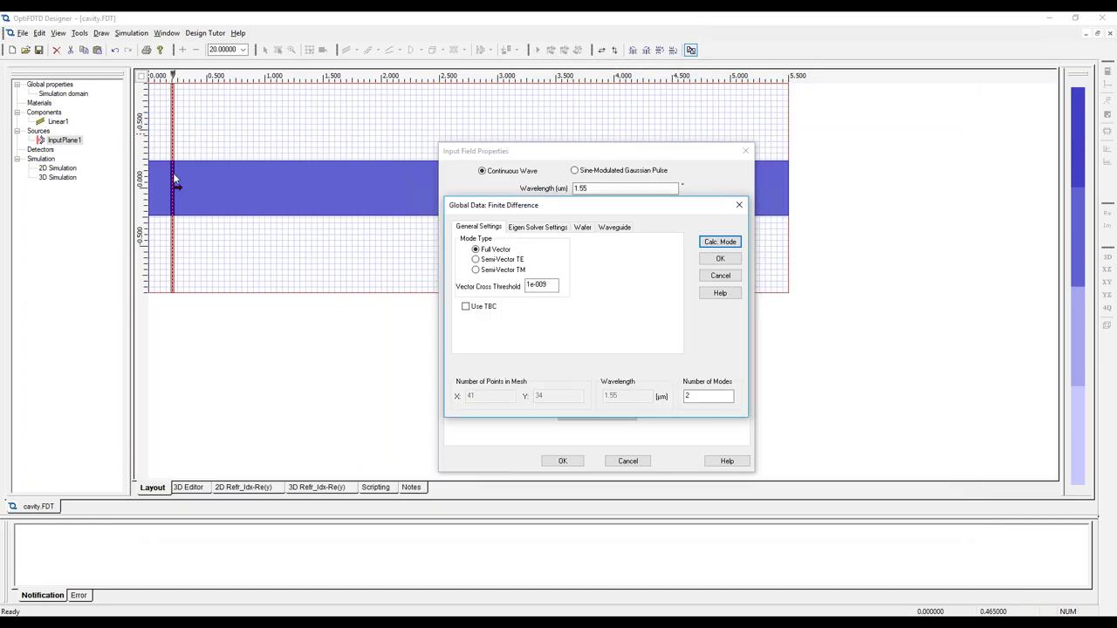
{"action": "double_click", "coordinate": [709, 397]}
{"action": "type", "text": "1"}
{"action": "double_click", "coordinate": [704, 399]}
{"action": "left_click", "coordinate": [721, 259]}
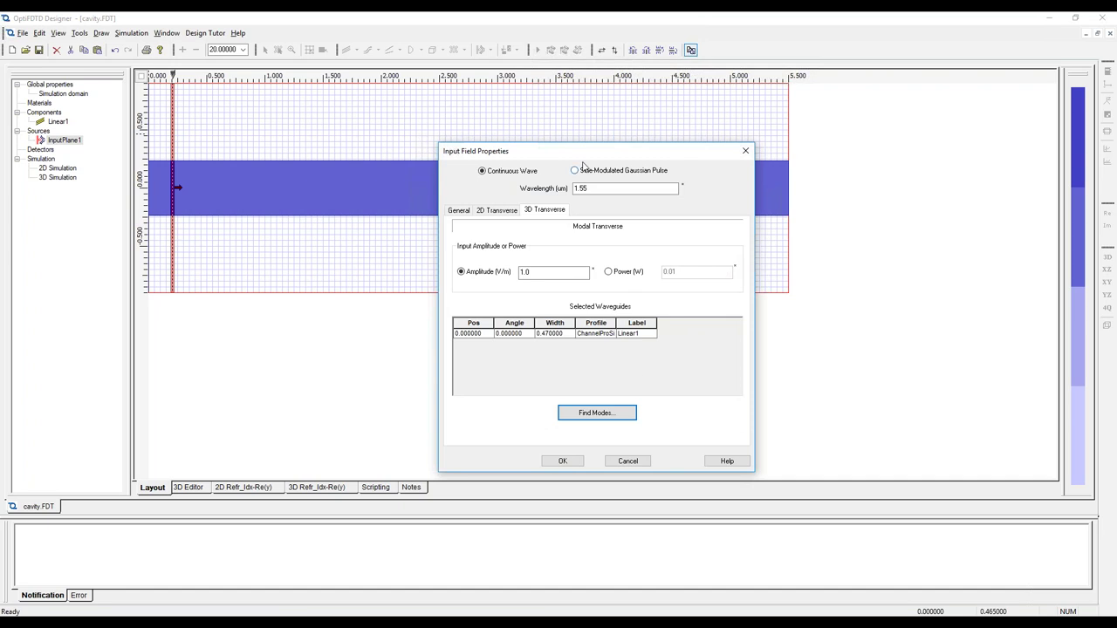
Make the input field a sine-modulated Gaussian pulse at a wavelength of 1.54 µm, check its settings, apply it and save the design
{"action": "left_click_drag", "start_coordinate": [587, 150], "coordinate": [659, 128]}
{"action": "double_click", "coordinate": [665, 165]}
{"action": "type", "text": "1"}
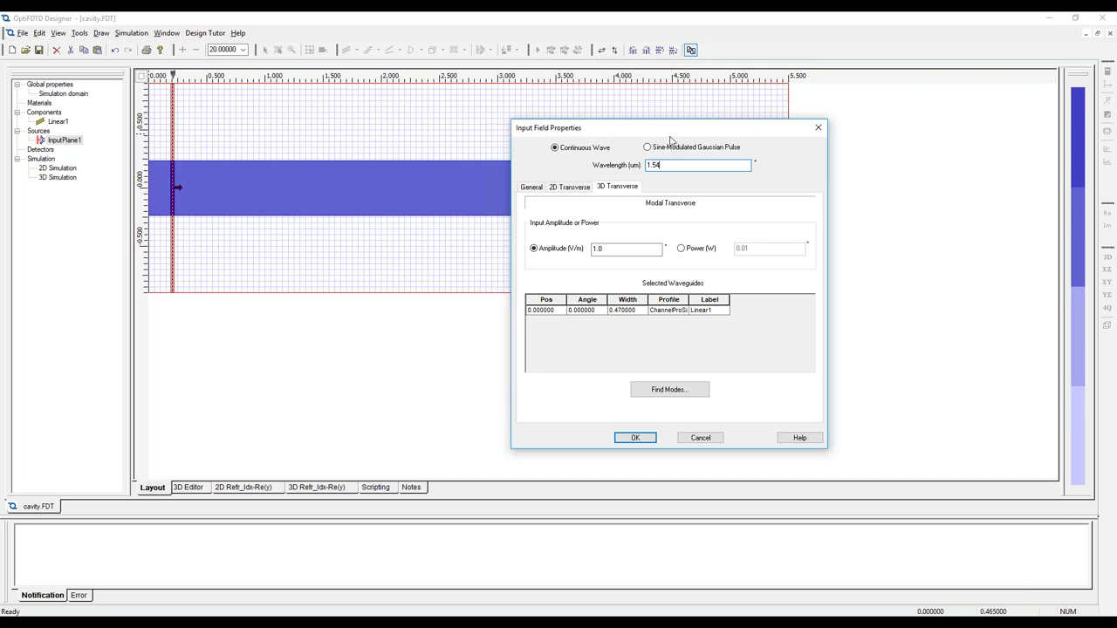
{"action": "left_click", "coordinate": [671, 147]}
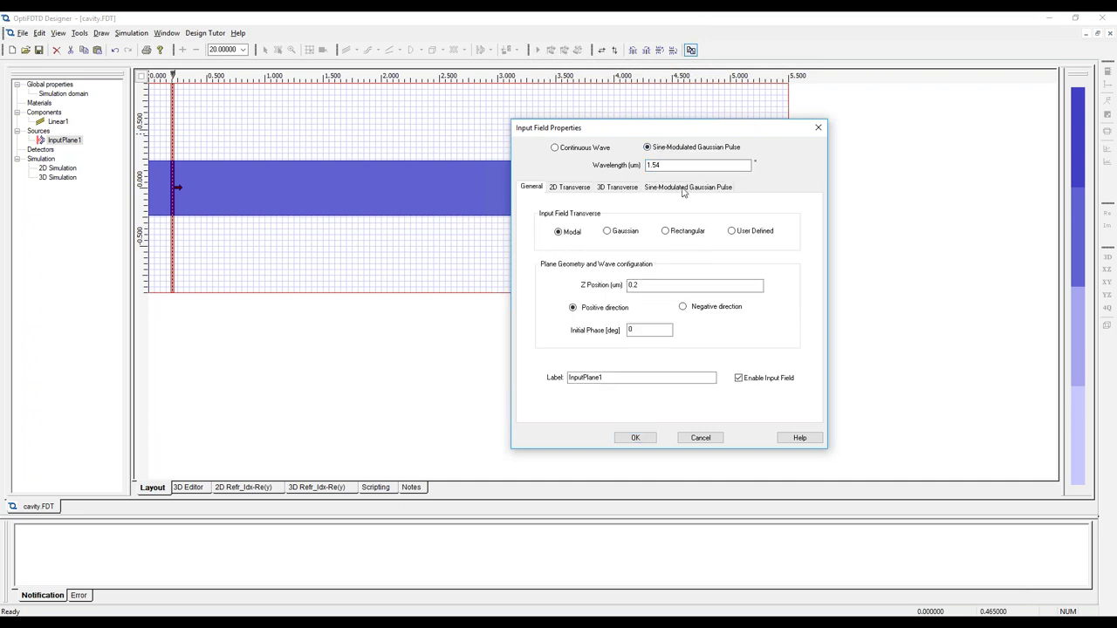
{"action": "left_click", "coordinate": [682, 191]}
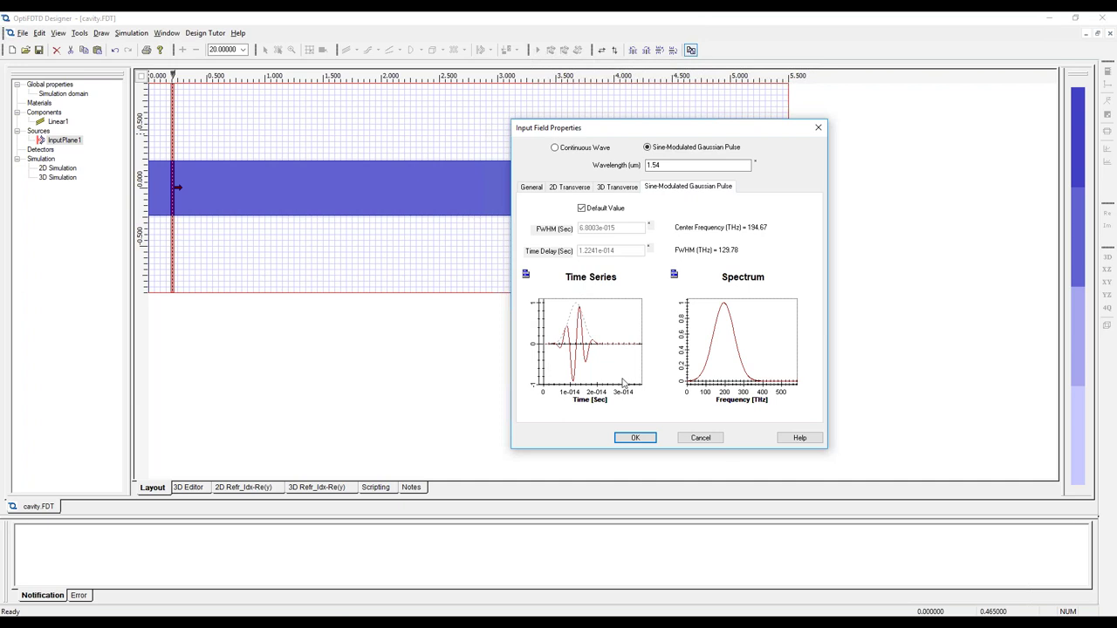
{"action": "left_click", "coordinate": [530, 188]}
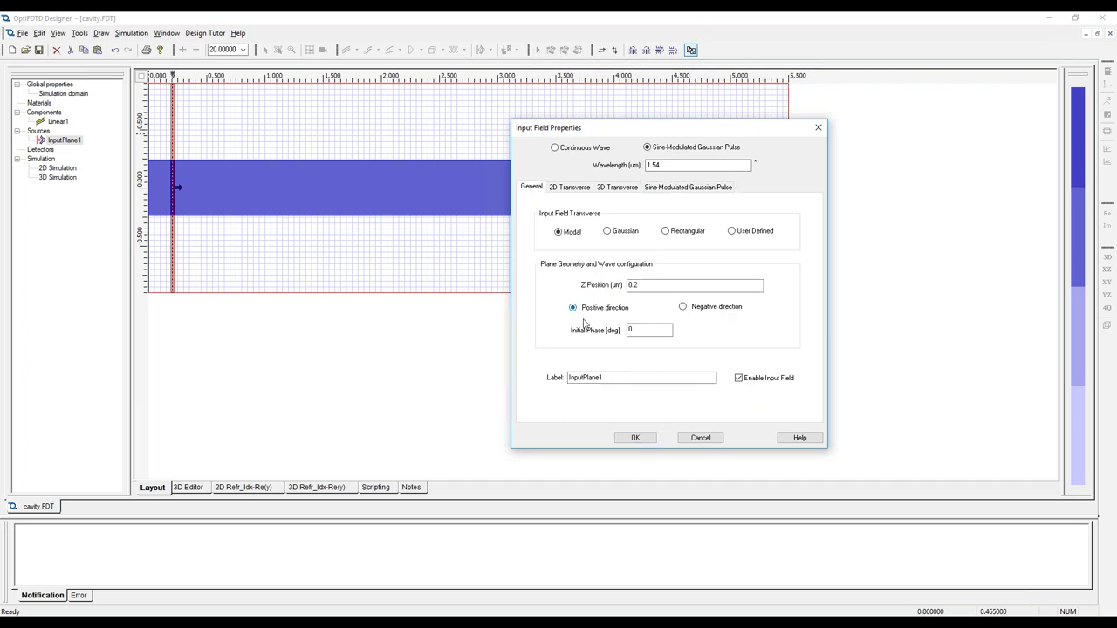
{"action": "left_click", "coordinate": [636, 437]}
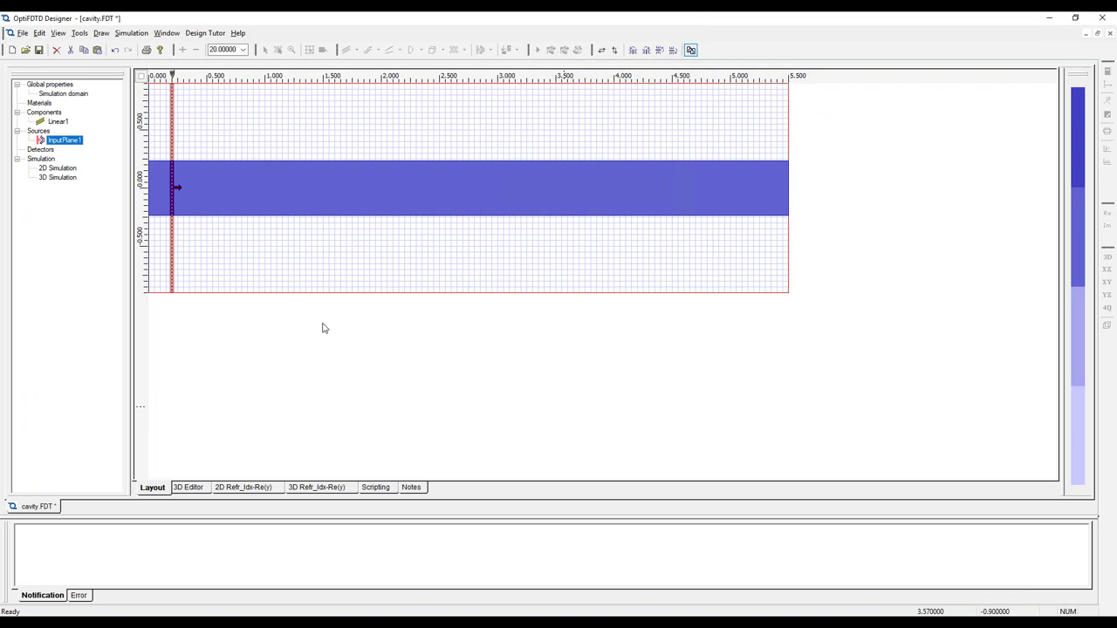
{"action": "left_click", "coordinate": [38, 50]}
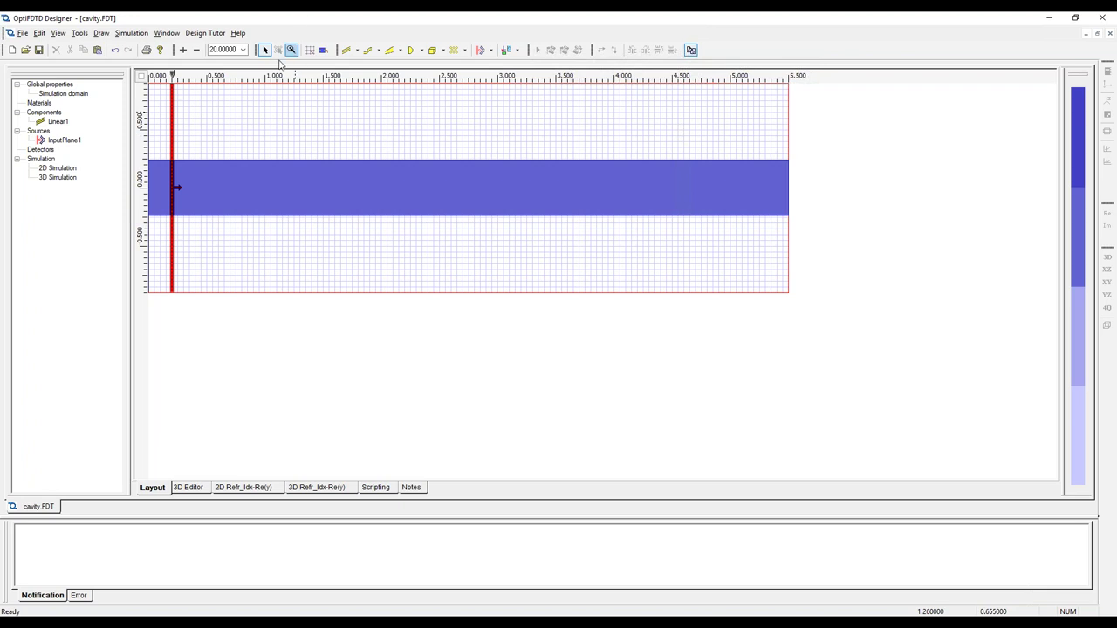
Place a PBG crystal structure on the waveguide's centreline with its origin at about 0.855 µm horizontally
{"action": "left_click", "coordinate": [102, 35]}
{"action": "left_click", "coordinate": [149, 116]}
{"action": "left_click", "coordinate": [247, 186]}
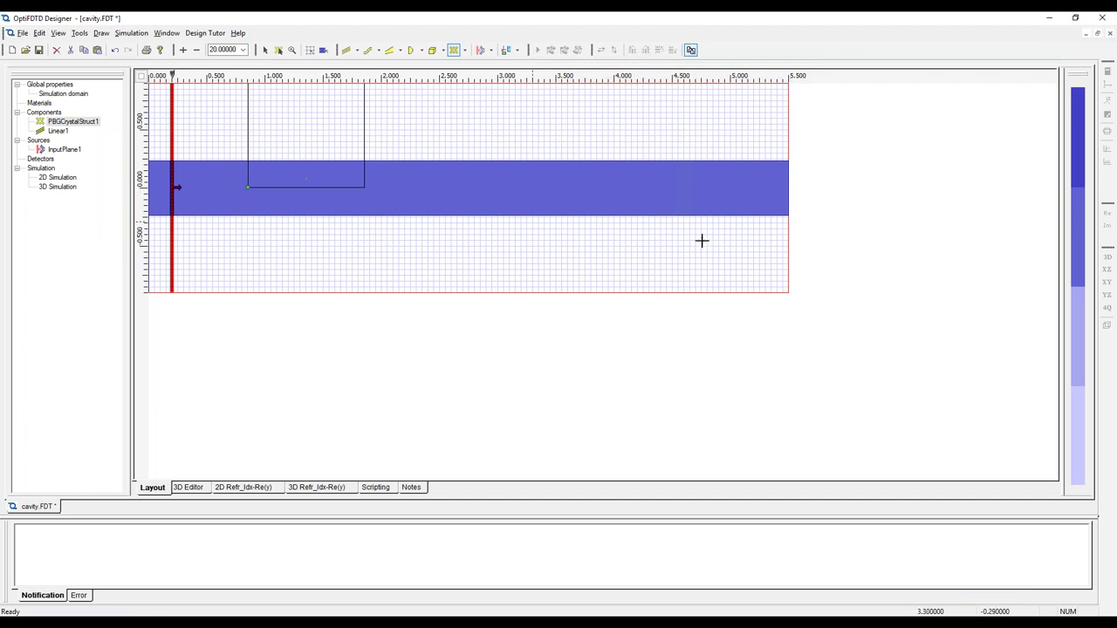
Set the crystal lattice's #C dimension to 4 in its properties
{"action": "double_click", "coordinate": [70, 121]}
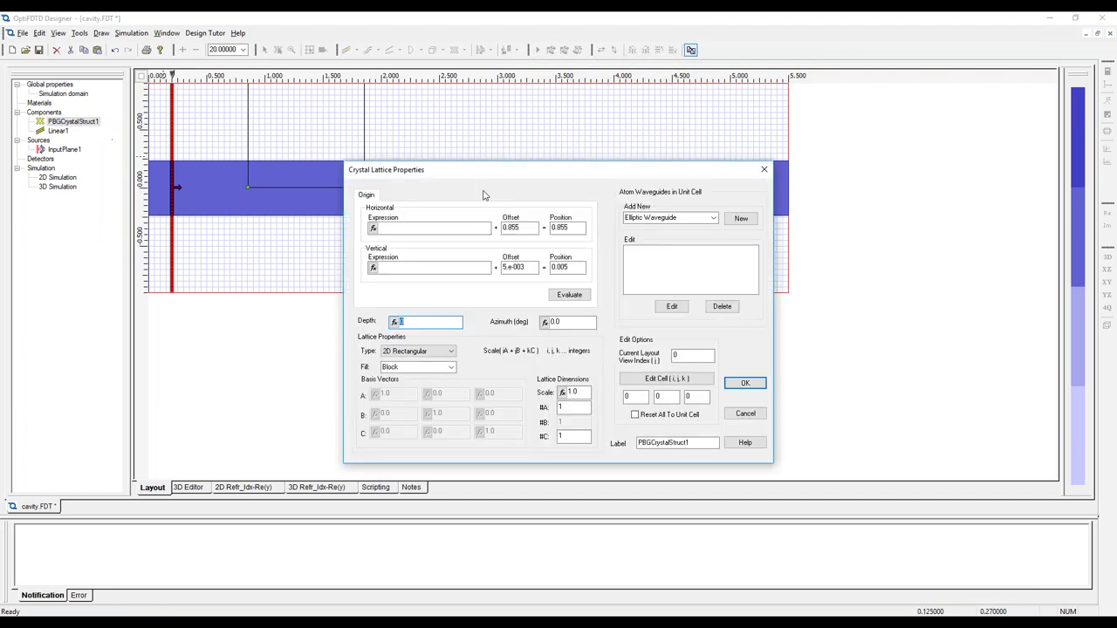
{"action": "left_click_drag", "start_coordinate": [499, 181], "coordinate": [583, 139]}
{"action": "left_click", "coordinate": [651, 394]}
{"action": "double_click", "coordinate": [651, 395]}
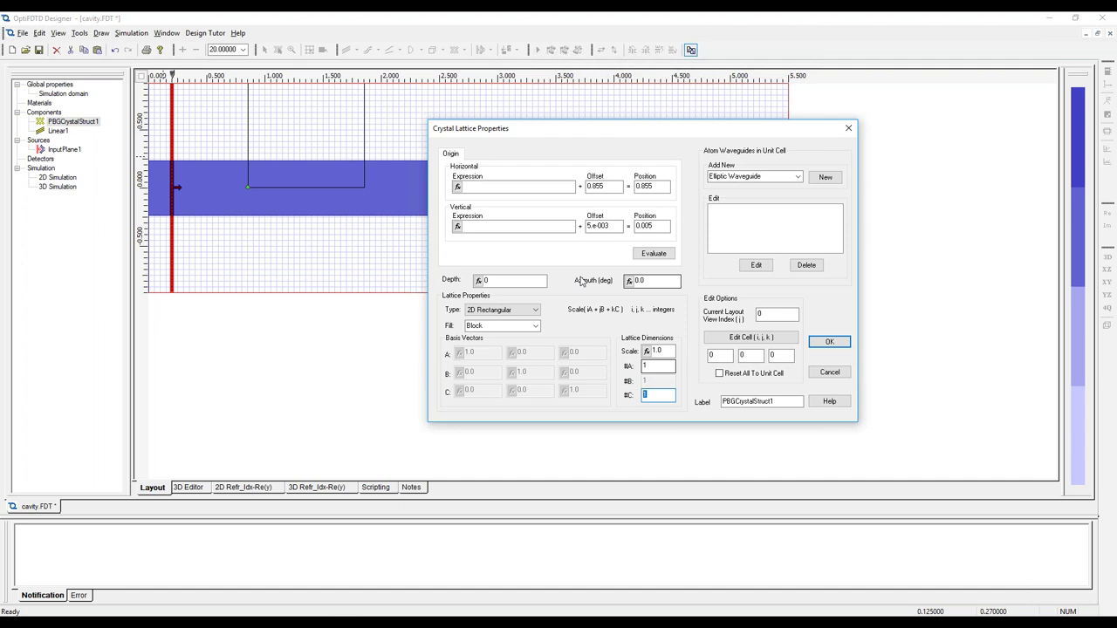
{"action": "type", "text": "4"}
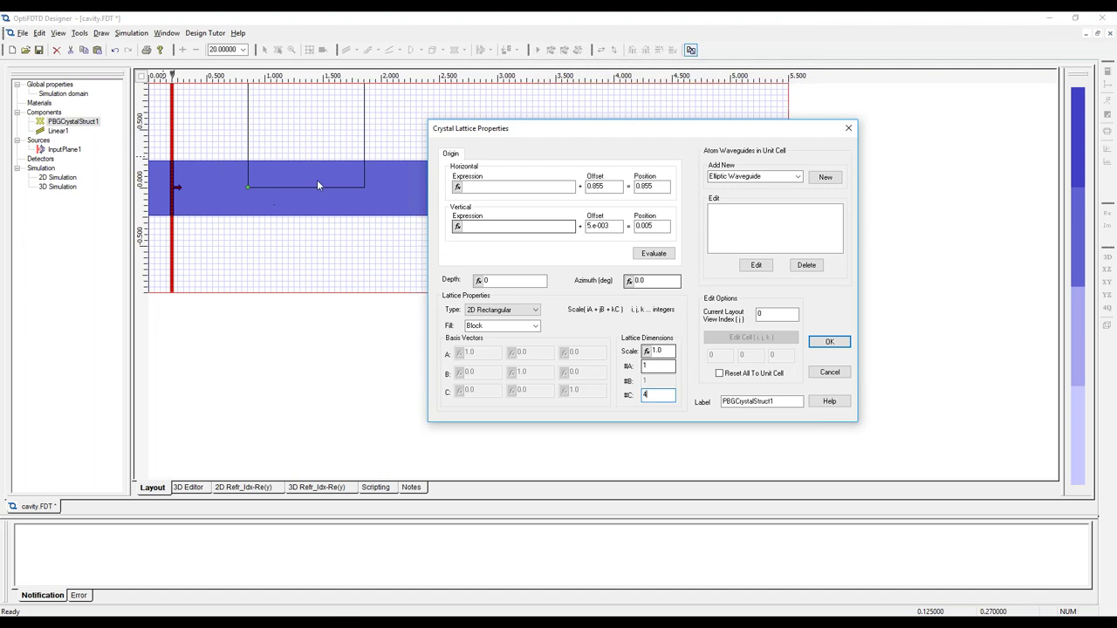
Declare a user variable named period with the expression 0.42 from the lattice's scale setting
{"action": "left_click", "coordinate": [648, 351]}
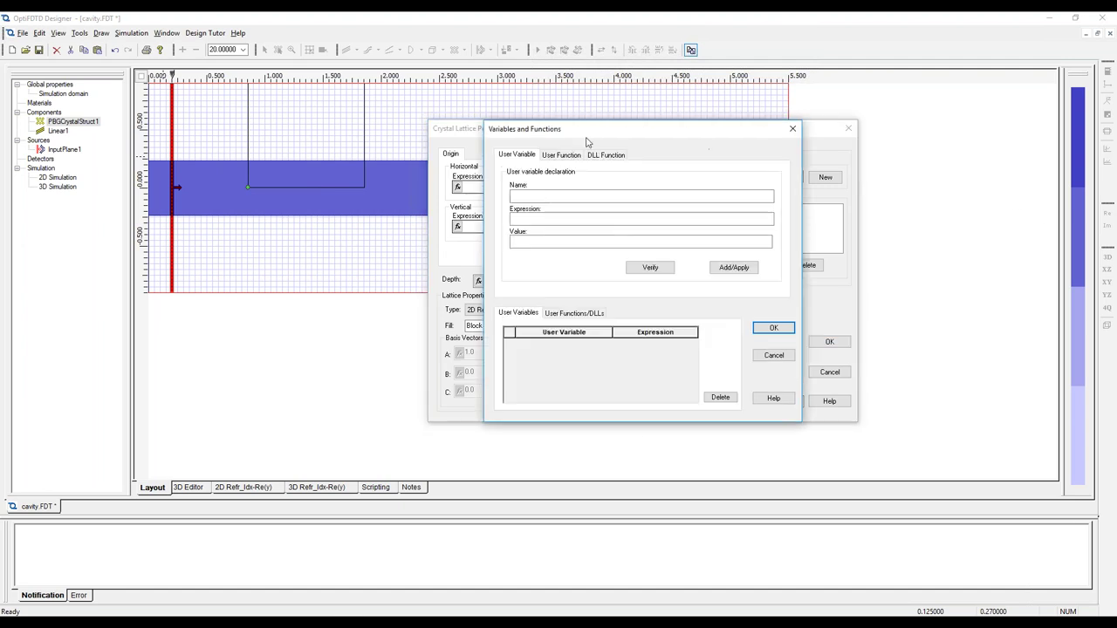
{"action": "left_click_drag", "start_coordinate": [586, 132], "coordinate": [341, 149]}
{"action": "left_click", "coordinate": [302, 225]}
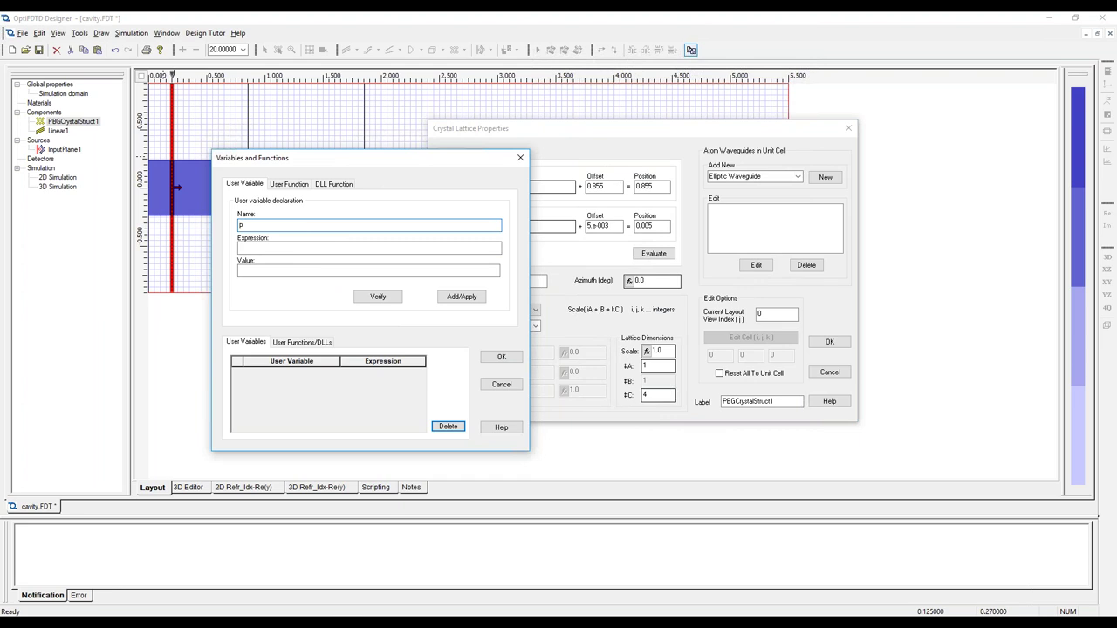
{"action": "type", "text": "period"}
{"action": "key", "text": "Tab"}
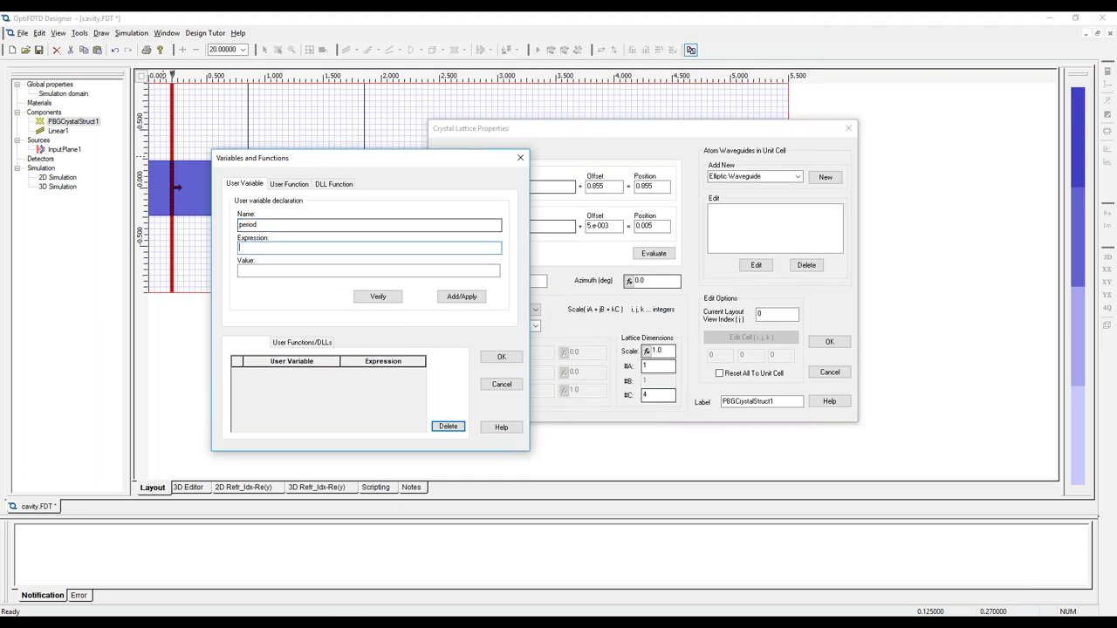
{"action": "type", "text": "0.42"}
{"action": "left_click", "coordinate": [461, 297]}
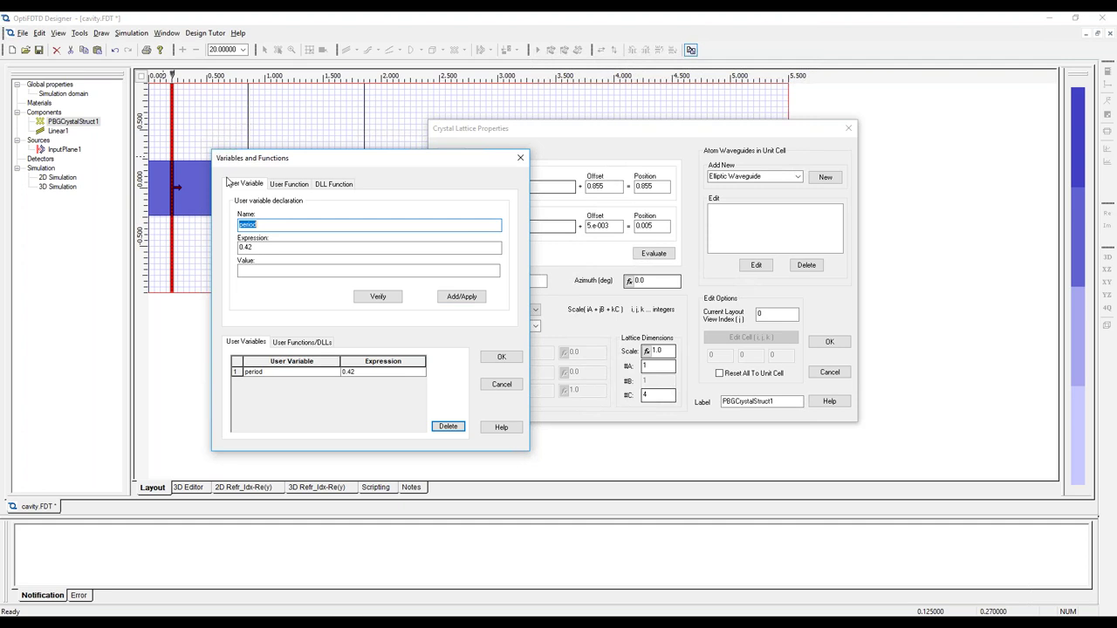
Add a second user variable named defectSize with the expression 0.63
{"action": "type", "text": "defectSize"}
{"action": "double_click", "coordinate": [267, 247]}
{"action": "type", "text": "0.63"}
{"action": "left_click", "coordinate": [457, 300]}
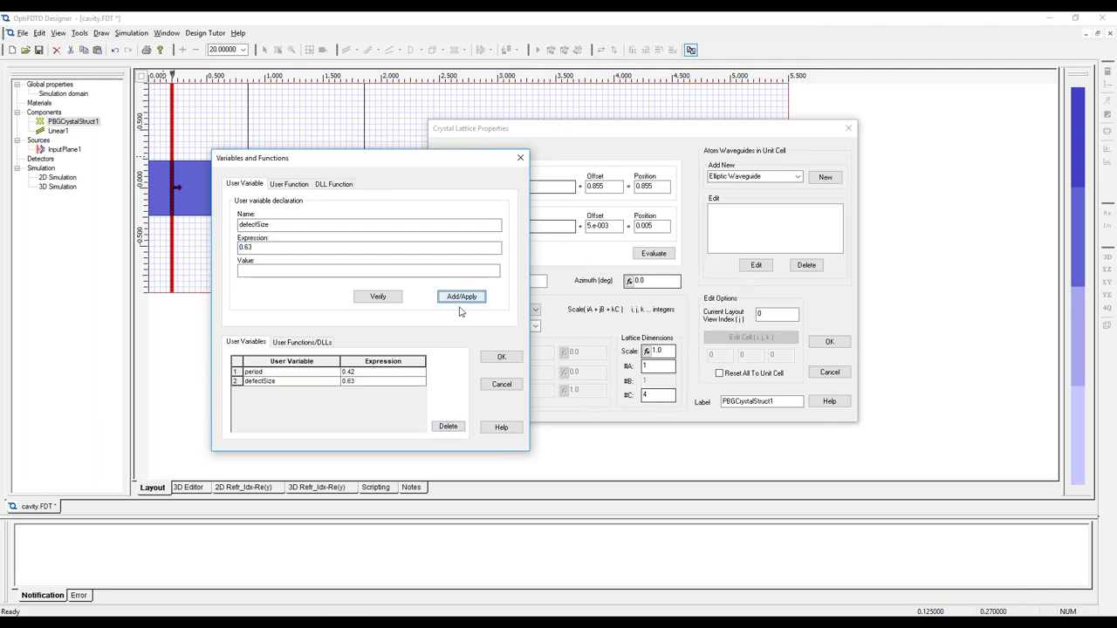
{"action": "left_click", "coordinate": [291, 225]}
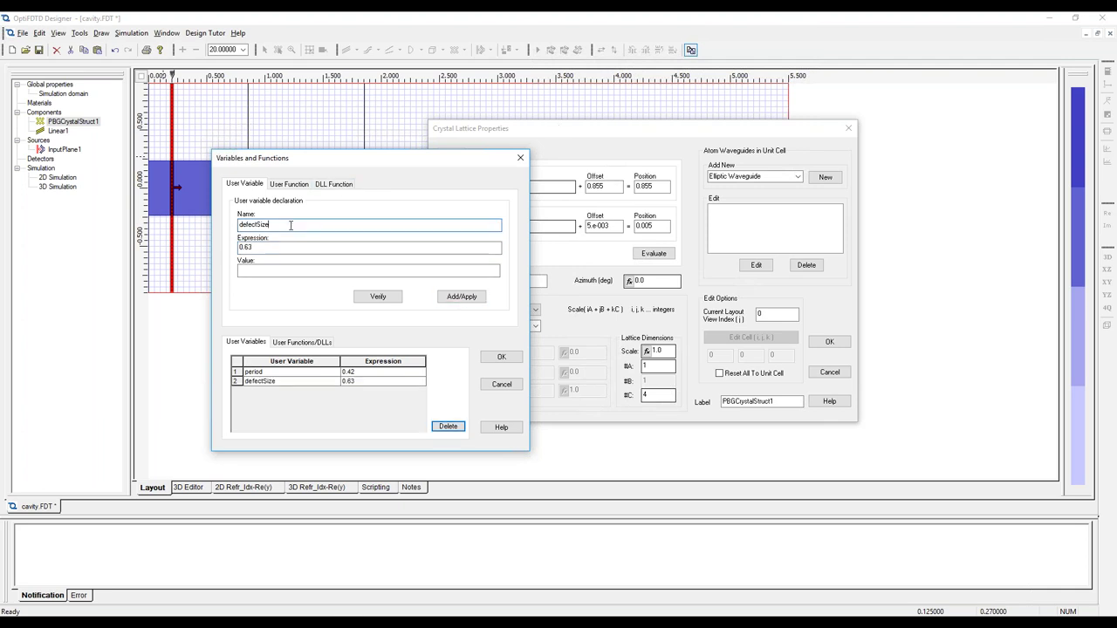
Add a user variable named startCrystal with the expression 0.75
{"action": "double_click", "coordinate": [291, 225]}
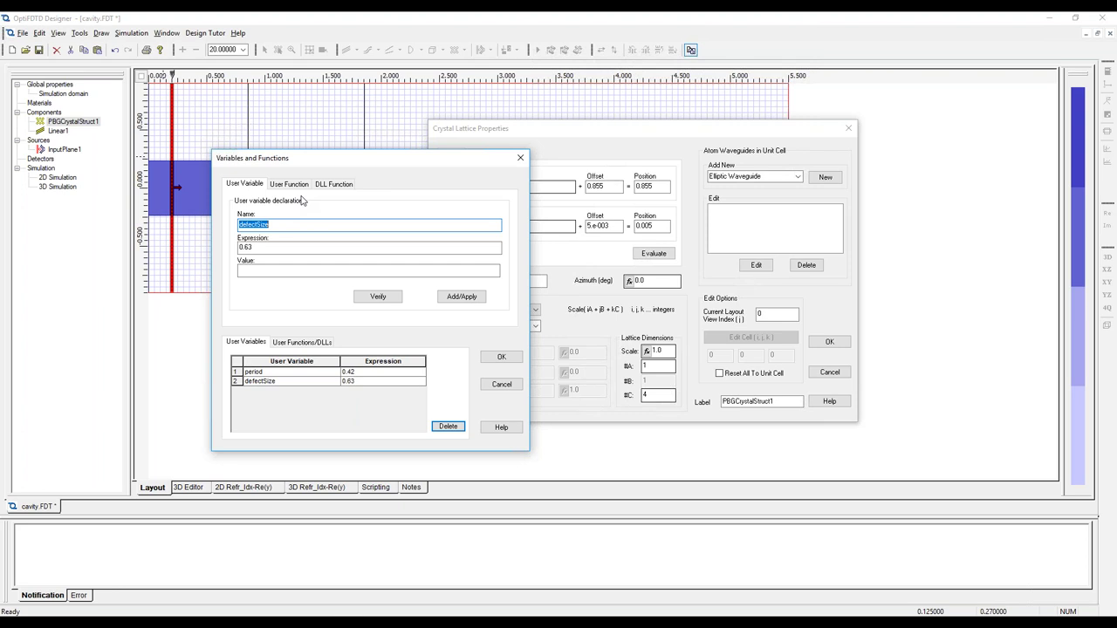
{"action": "type", "text": "atartCrystal"}
{"action": "key", "text": "Tab"}
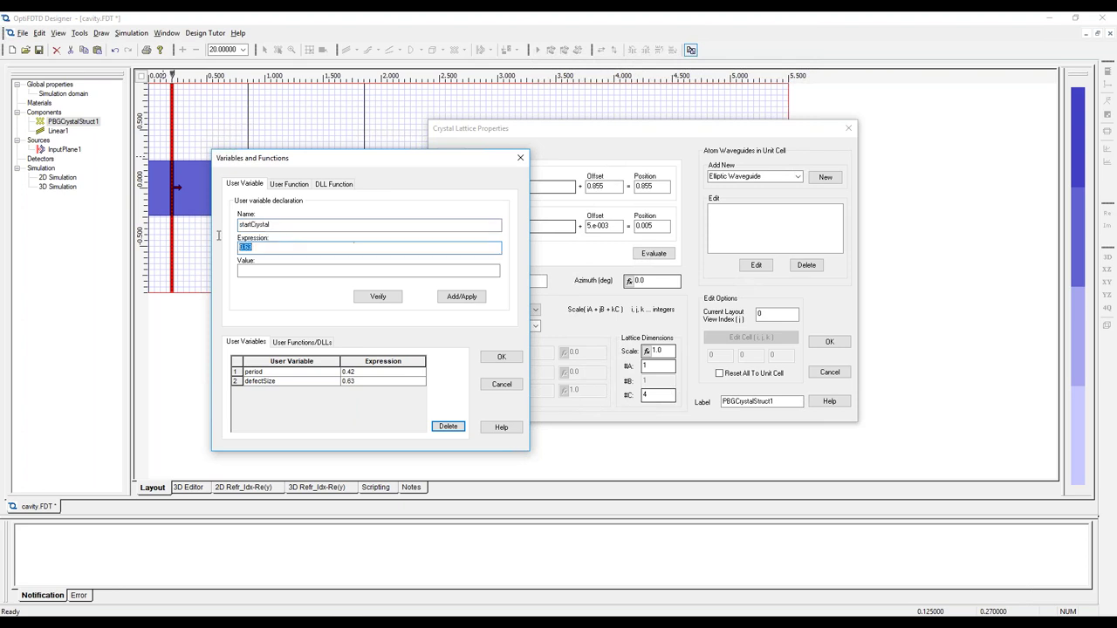
{"action": "type", "text": "0"}
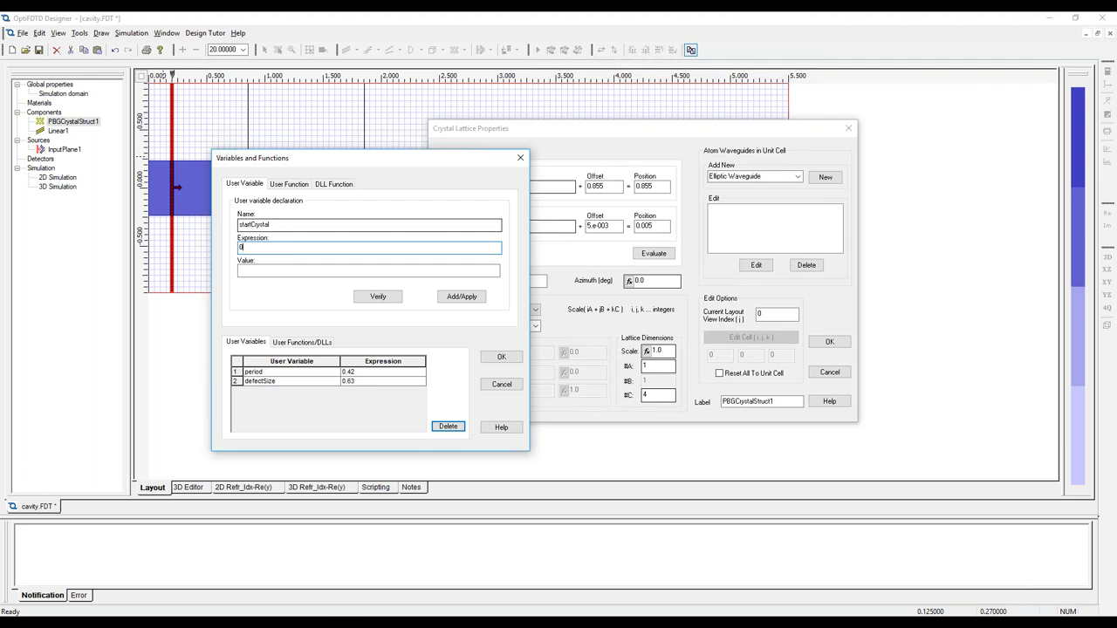
{"action": "type", "text": ".75"}
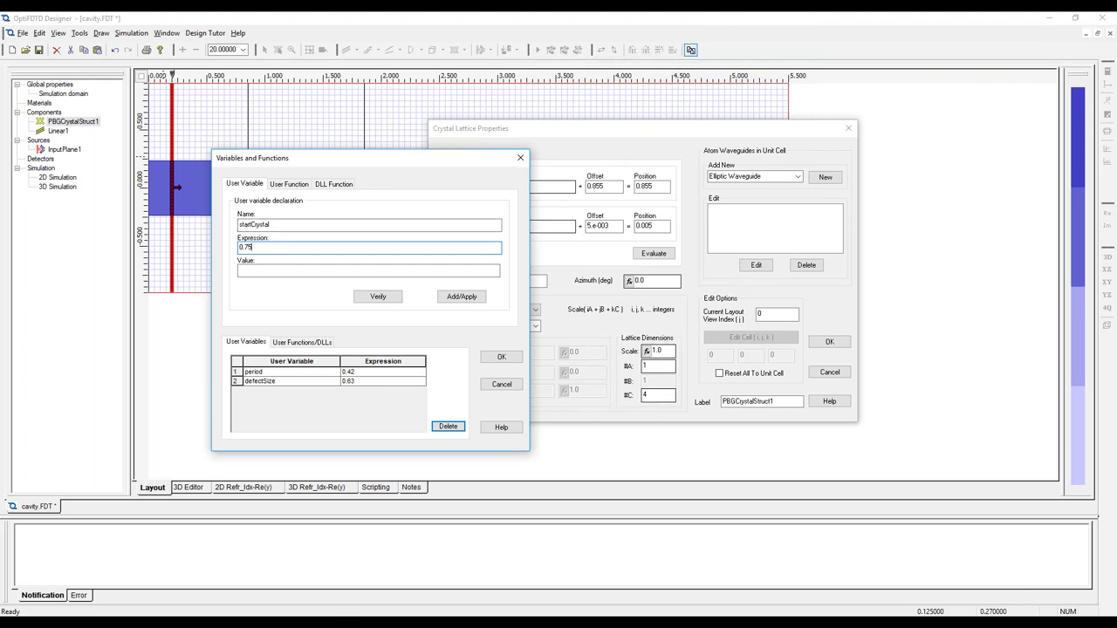
{"action": "left_click", "coordinate": [461, 301]}
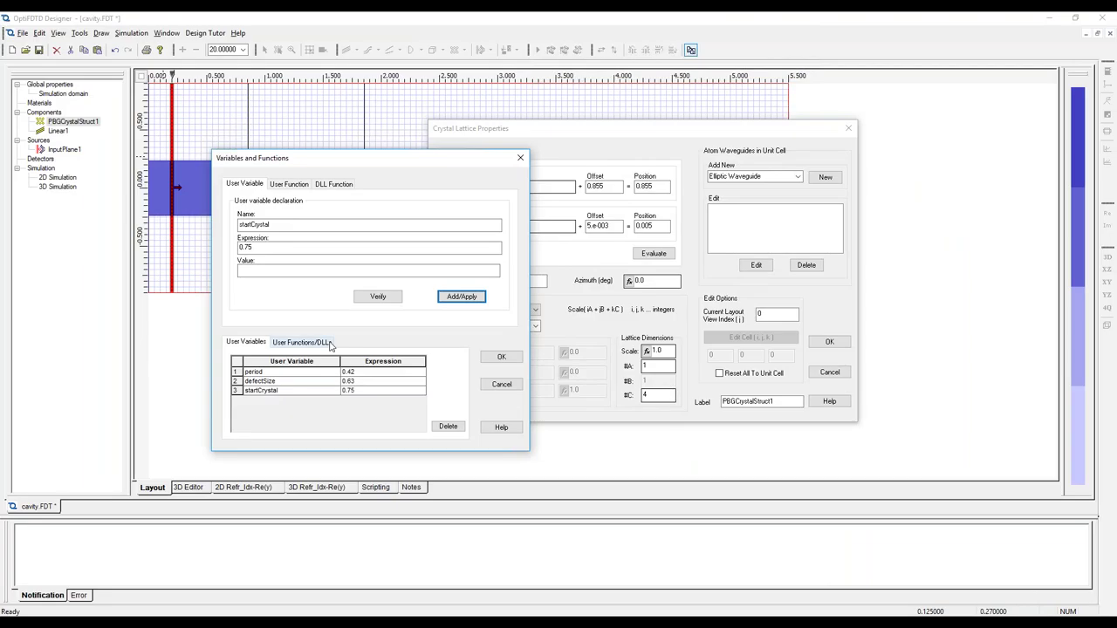
Add a user variable named beginSecondCrystal with the expression startCrystal+3*period + defectSize, verify it and accept the variables
{"action": "left_click", "coordinate": [288, 225]}
{"action": "double_click", "coordinate": [288, 224]}
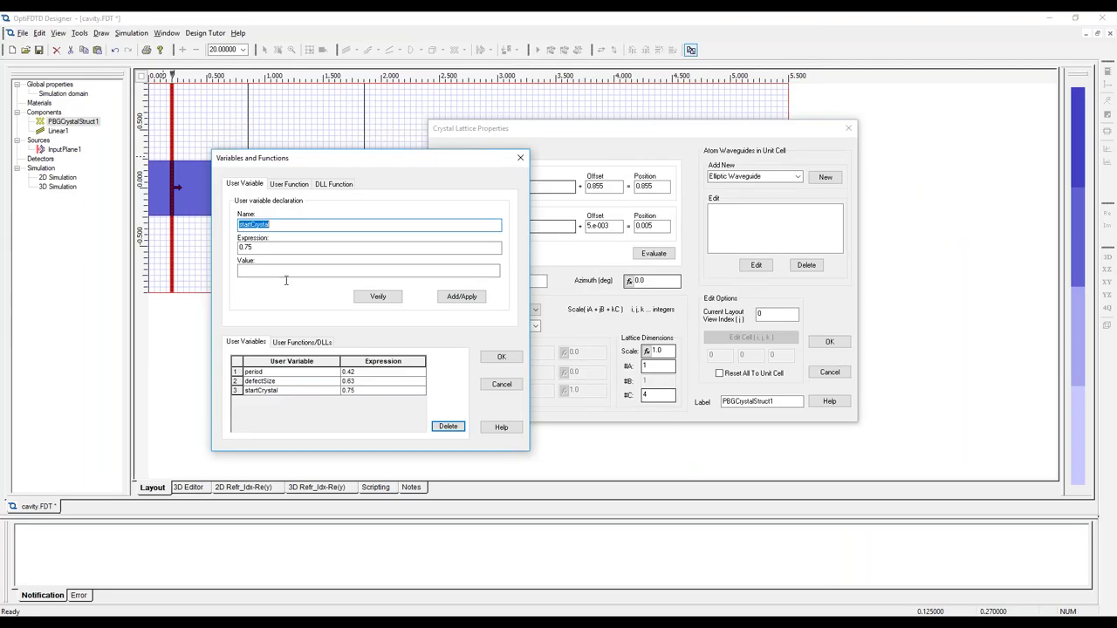
{"action": "double_click", "coordinate": [279, 224]}
{"action": "type", "text": "beginSecondC"}
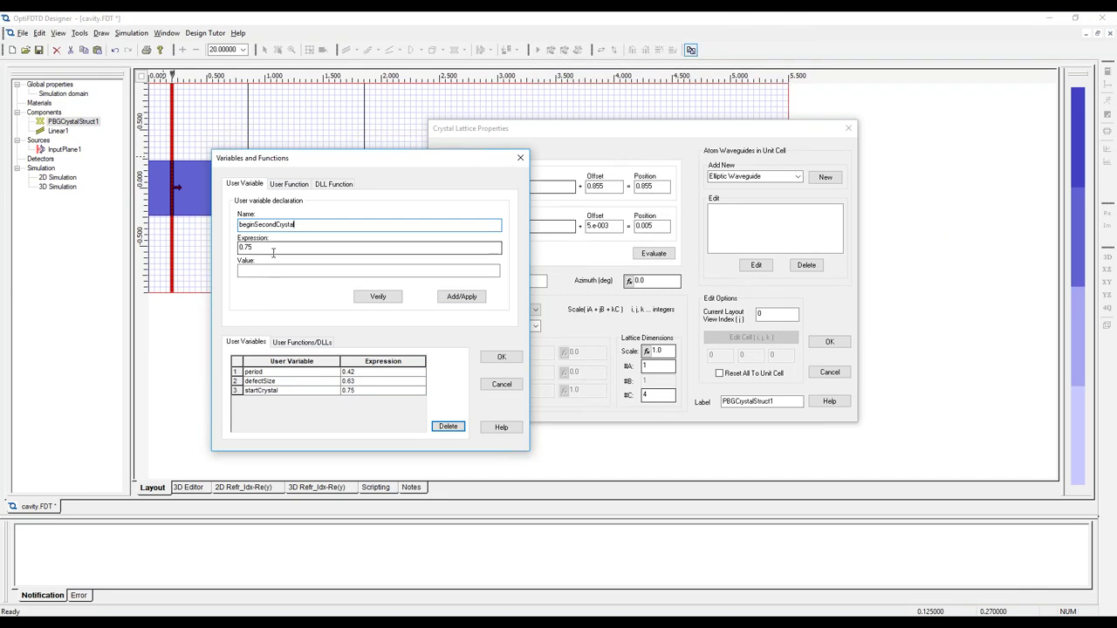
{"action": "double_click", "coordinate": [273, 249]}
{"action": "type", "text": "i"}
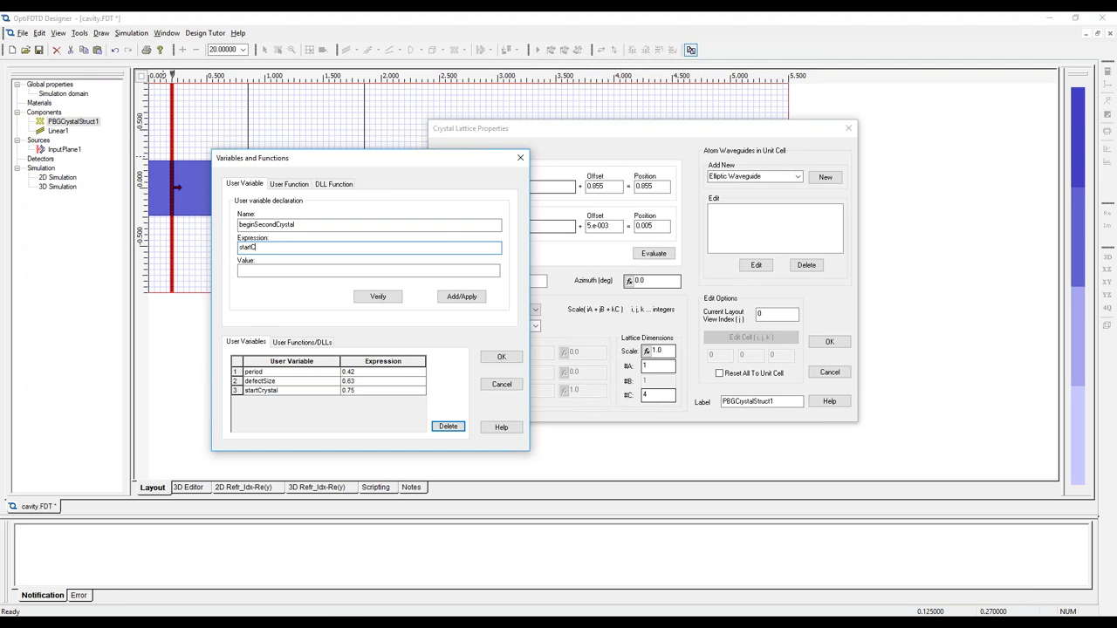
{"action": "type", "text": "tartCrystal+3*"}
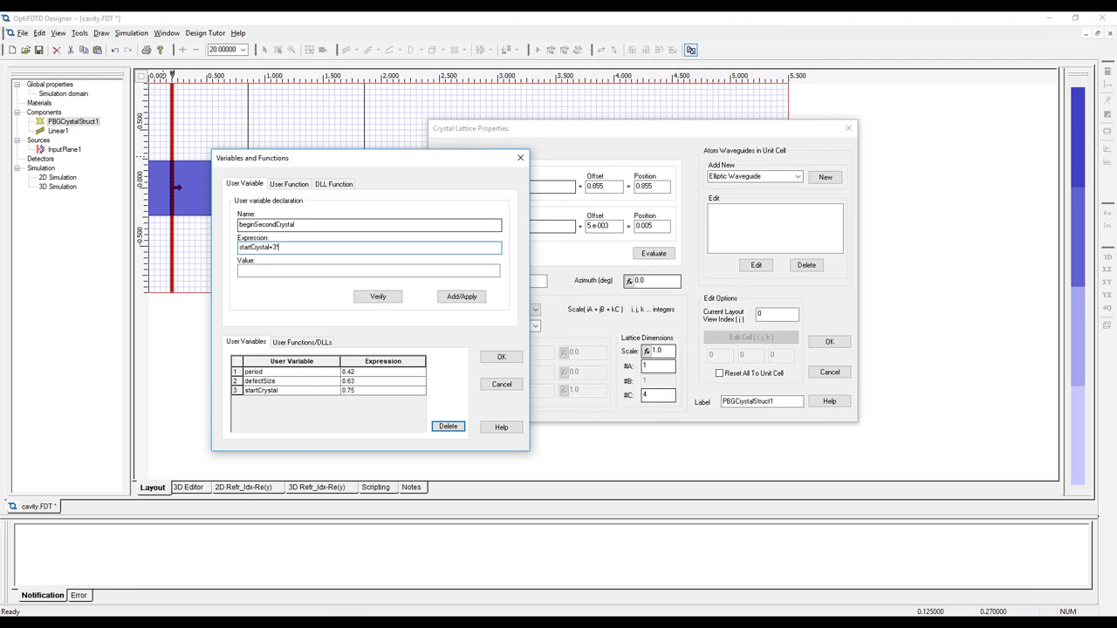
{"action": "left_click_drag", "start_coordinate": [385, 164], "coordinate": [590, 184]}
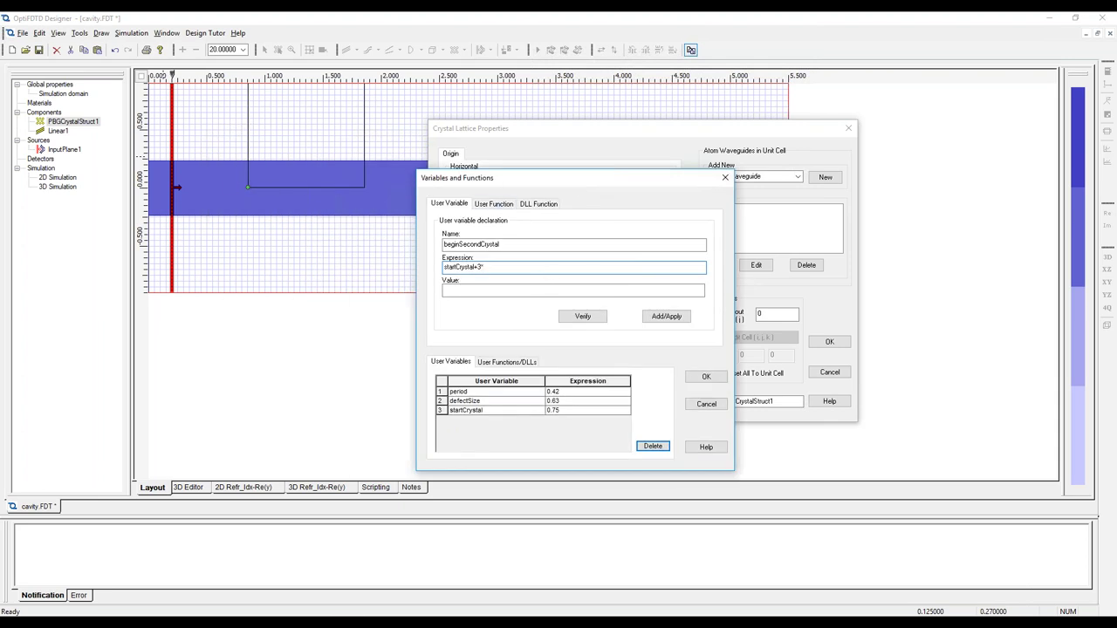
{"action": "type", "text": "*period + defectSize"}
{"action": "left_click", "coordinate": [678, 319]}
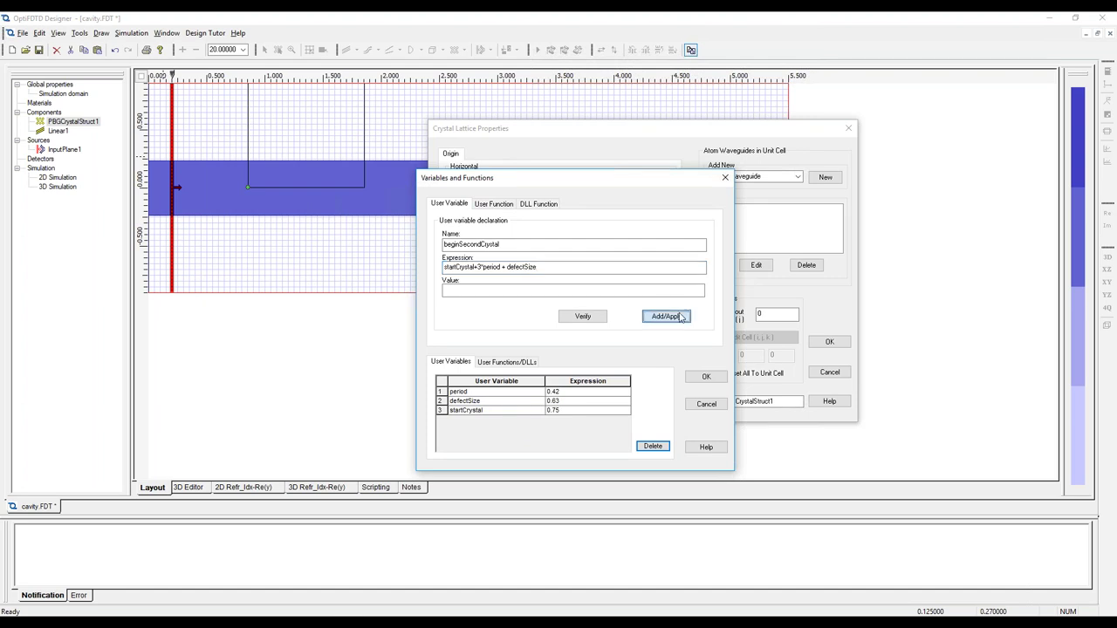
{"action": "left_click", "coordinate": [590, 318]}
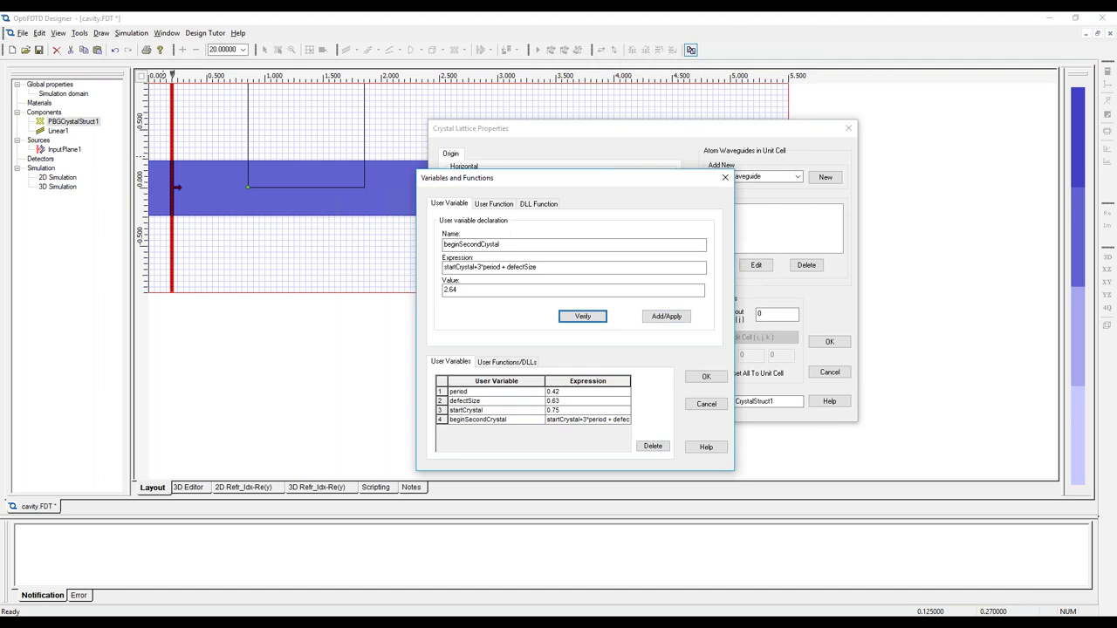
{"action": "left_click_drag", "start_coordinate": [549, 183], "coordinate": [421, 158]}
{"action": "left_click", "coordinate": [577, 353]}
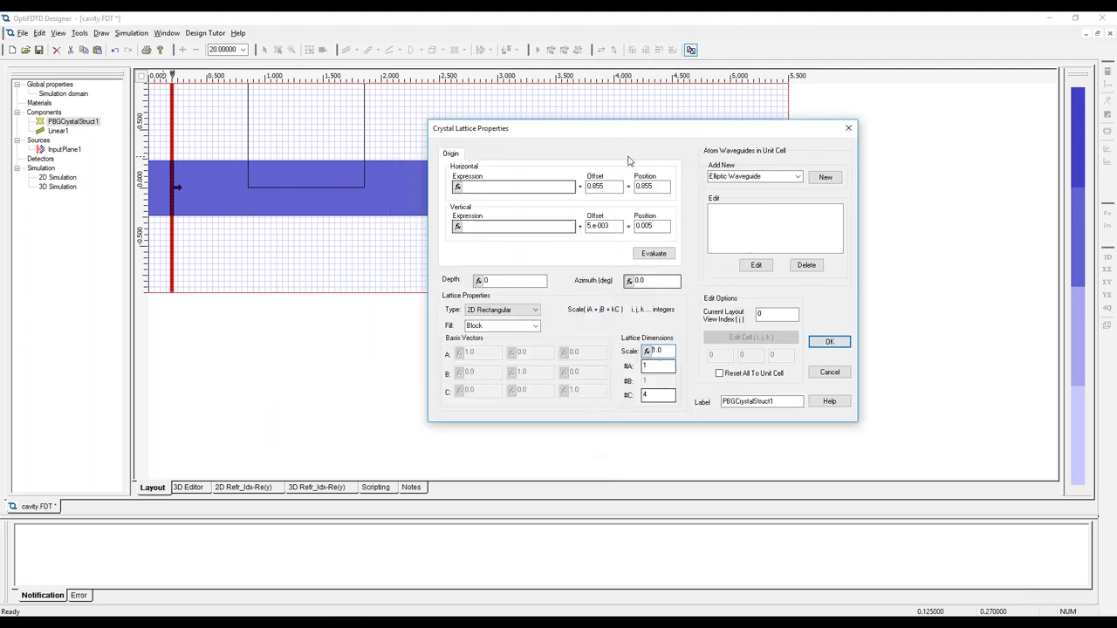
Set the first crystal lattice's scale to the variable period
{"action": "left_click_drag", "start_coordinate": [634, 141], "coordinate": [512, 204]}
{"action": "double_click", "coordinate": [537, 416]}
{"action": "type", "text": "period"}
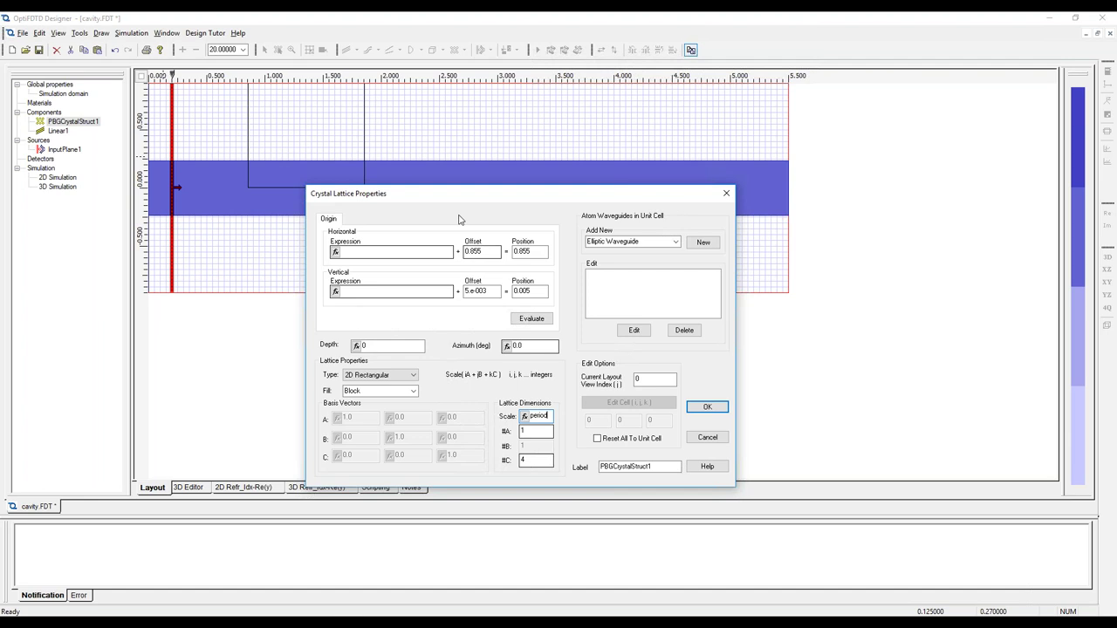
Define the first lattice's horizontal origin by the expression startCrystal, set both origin offsets to 0 and evaluate the position
{"action": "left_click", "coordinate": [402, 252]}
{"action": "type", "text": "i"}
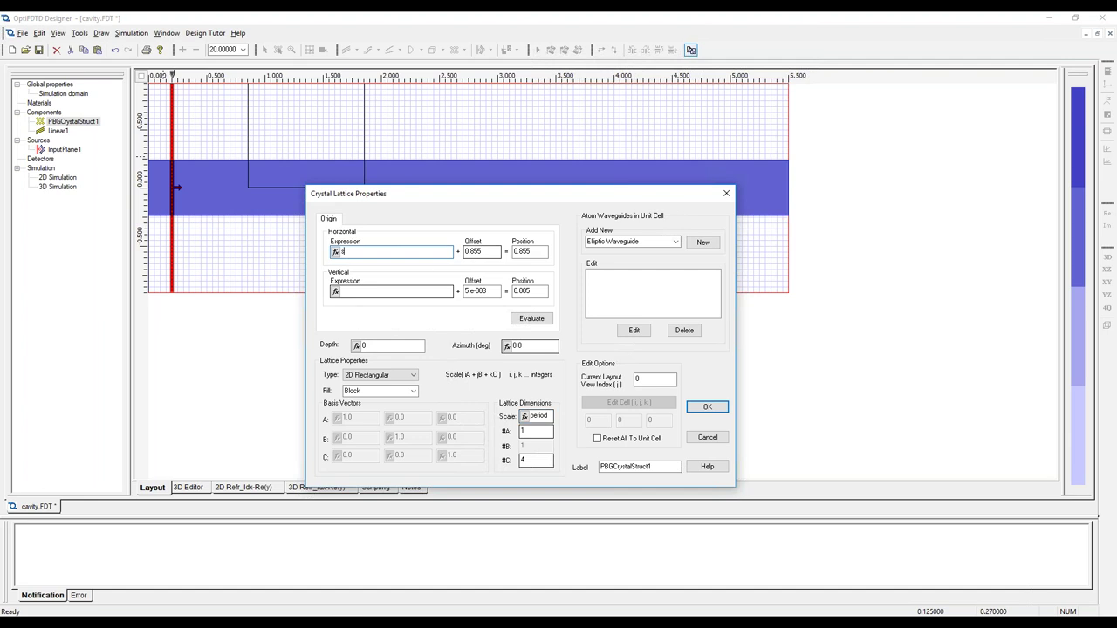
{"action": "type", "text": "tart0"}
{"action": "type", "text": "rystal"}
{"action": "key", "text": "Tab"}
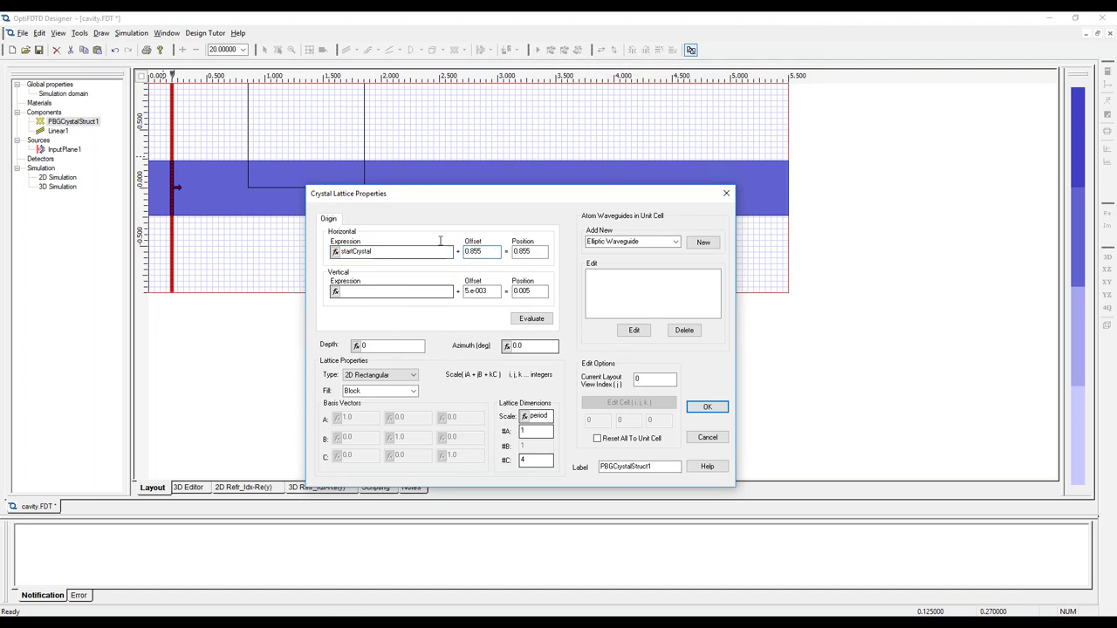
{"action": "type", "text": "0"}
{"action": "left_click", "coordinate": [469, 293]}
{"action": "left_click_drag", "start_coordinate": [490, 292], "coordinate": [423, 291]}
{"action": "type", "text": "0"}
{"action": "left_click", "coordinate": [541, 321]}
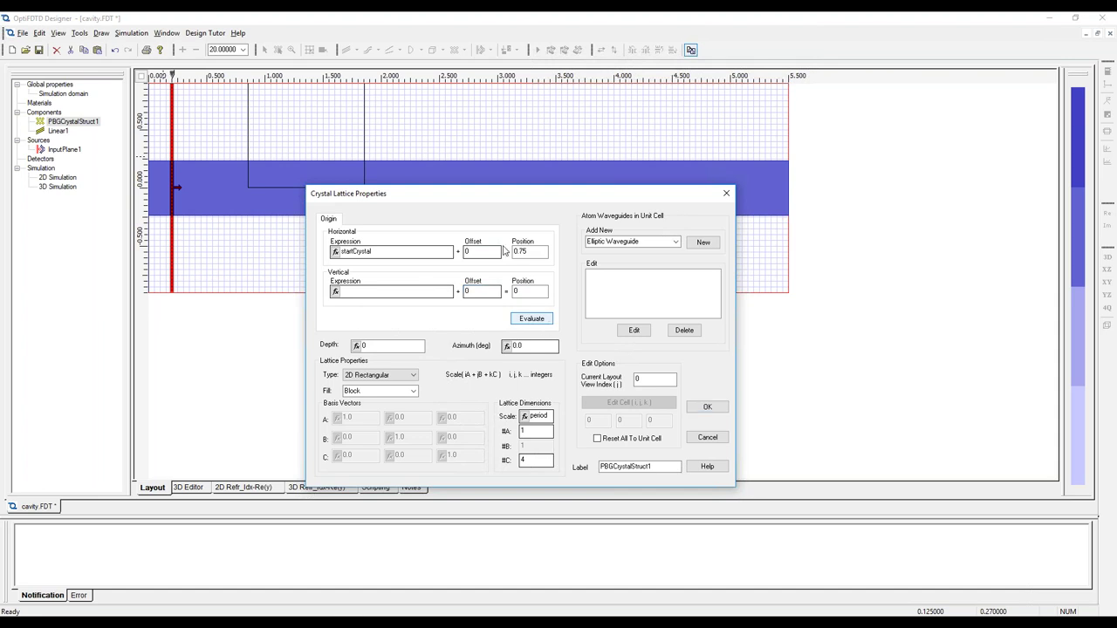
Add an elliptic waveguide atom with major and minor radii of 0.1 and profile WG_Channel_Example, and apply the first lattice's properties
{"action": "left_click_drag", "start_coordinate": [482, 193], "coordinate": [468, 138]}
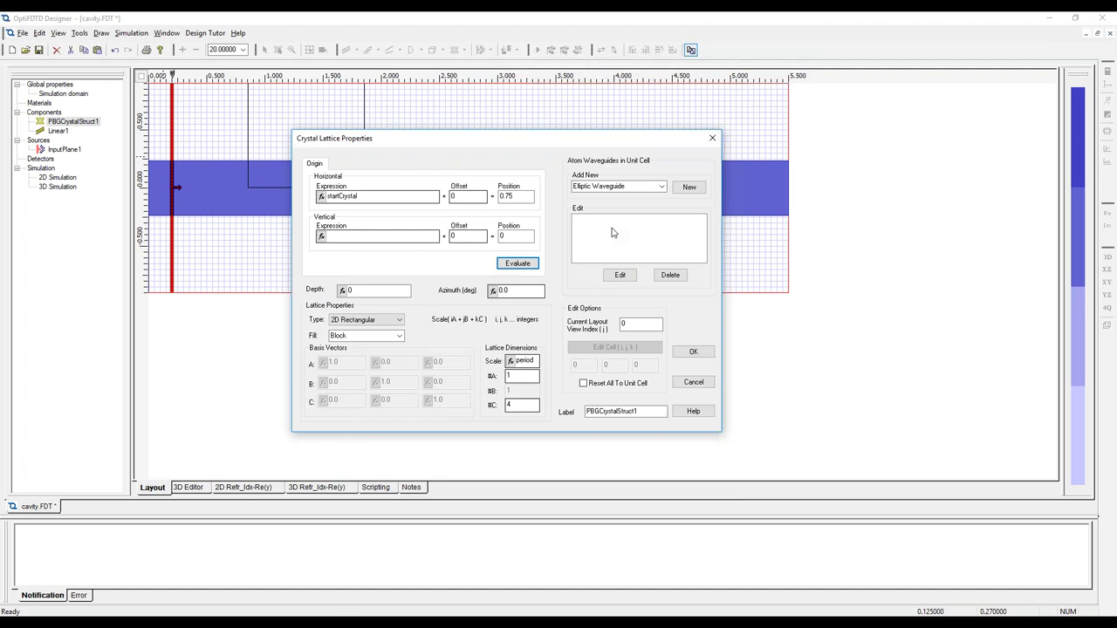
{"action": "left_click", "coordinate": [678, 185]}
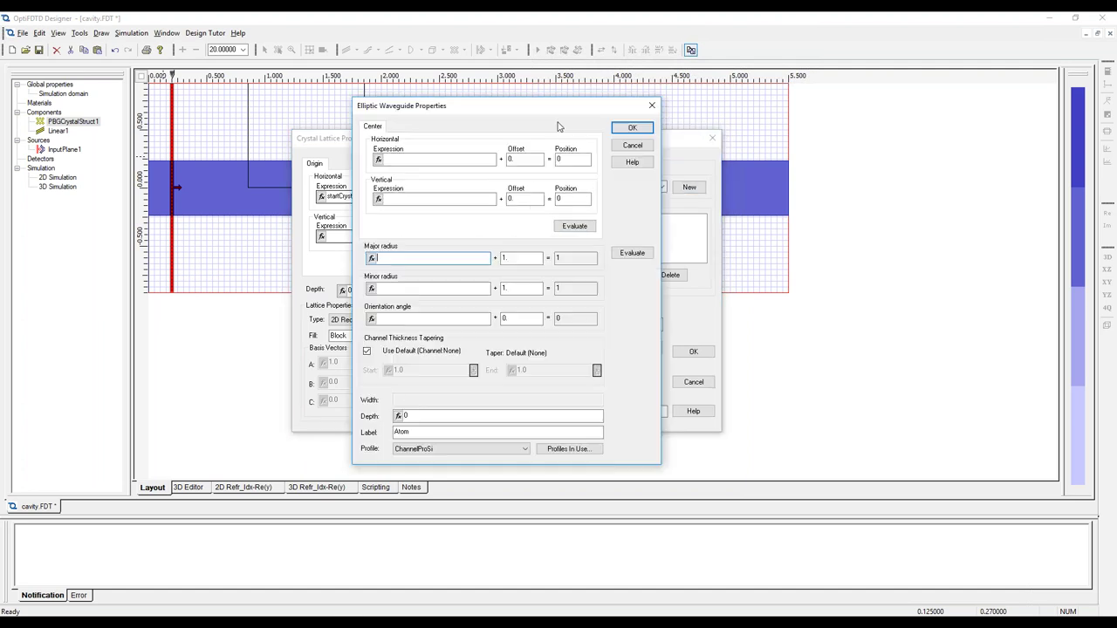
{"action": "left_click_drag", "start_coordinate": [535, 106], "coordinate": [342, 72]}
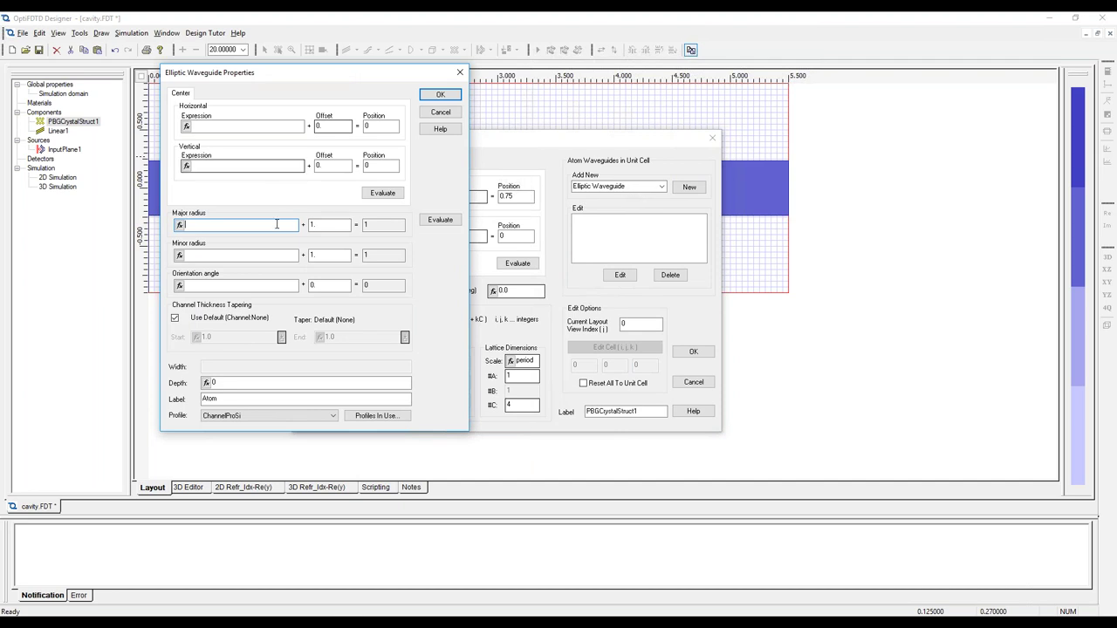
{"action": "left_click", "coordinate": [319, 225]}
{"action": "type", "text": "0.1"}
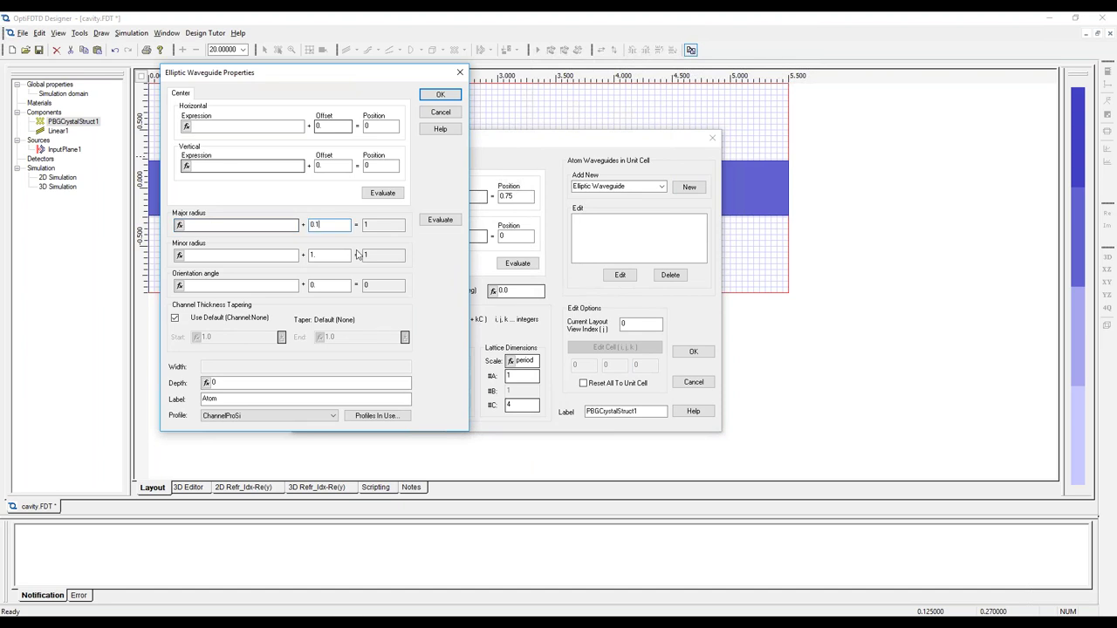
{"action": "left_click", "coordinate": [330, 255]}
{"action": "type", "text": "0.1"}
{"action": "left_click", "coordinate": [281, 417]}
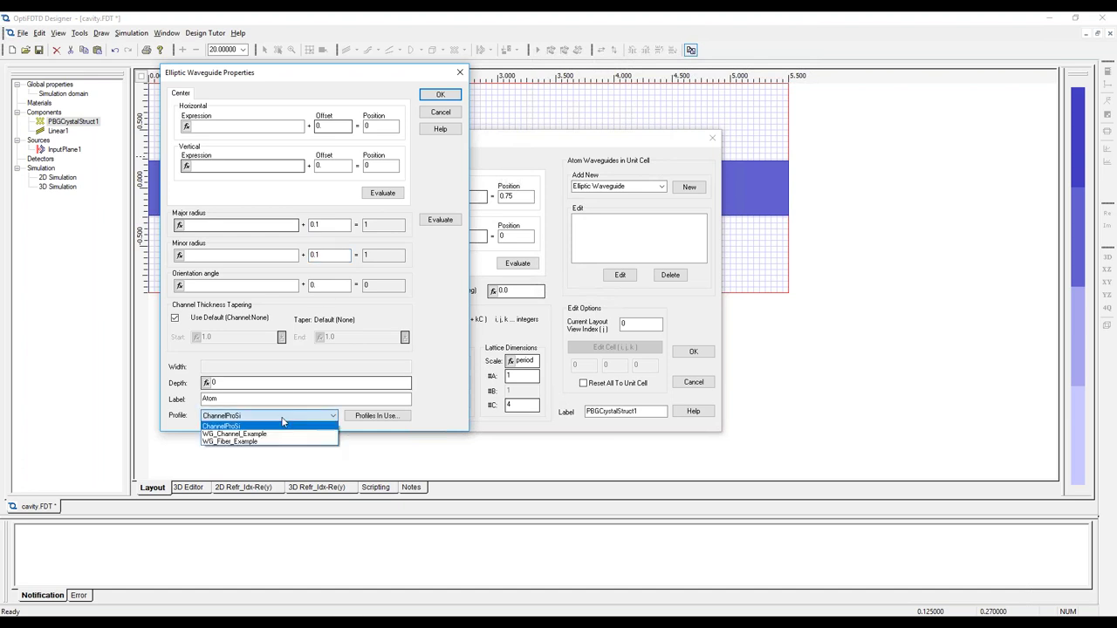
{"action": "left_click", "coordinate": [272, 434]}
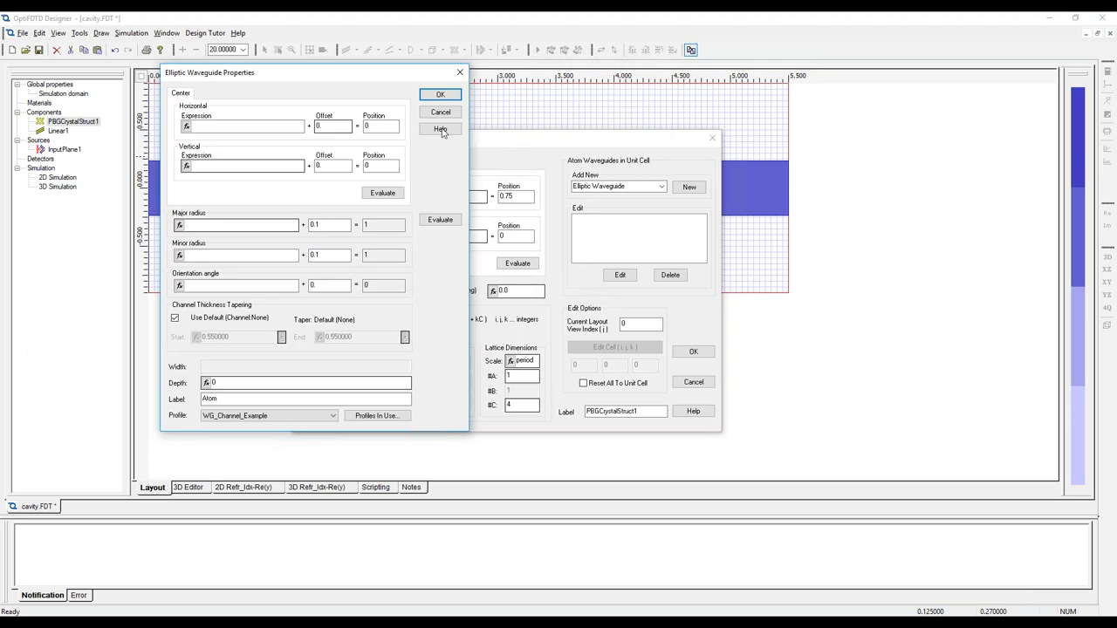
{"action": "left_click", "coordinate": [441, 95]}
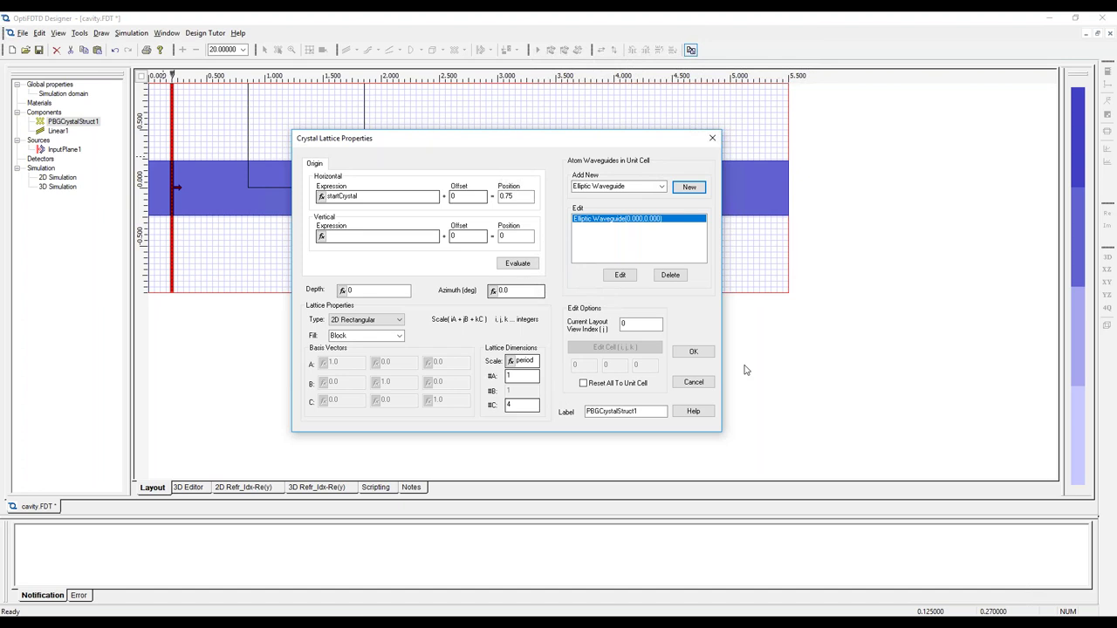
{"action": "left_click", "coordinate": [693, 351]}
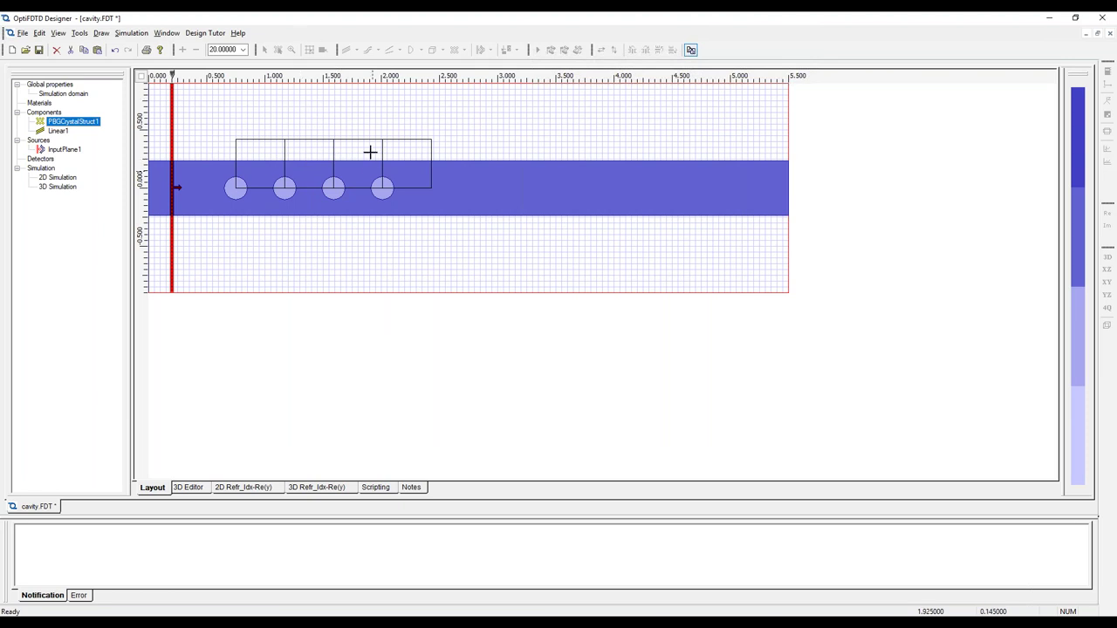
Place a second PBG crystal structure on the waveguide with its origin at about 2.735 µm horizontally
{"action": "left_click", "coordinate": [101, 33]}
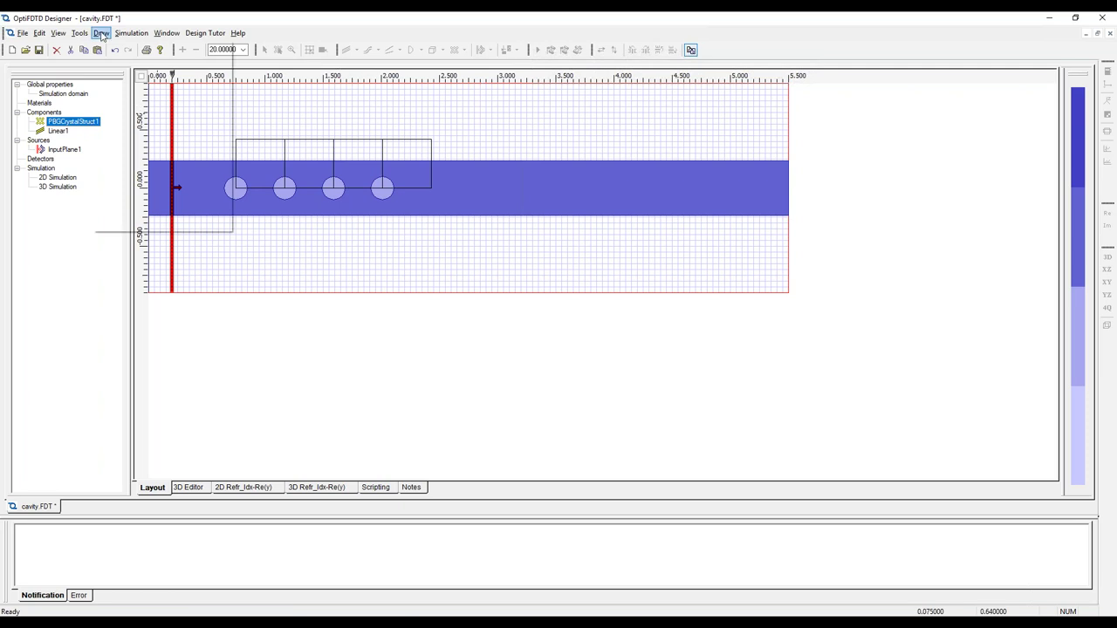
{"action": "left_click", "coordinate": [157, 114]}
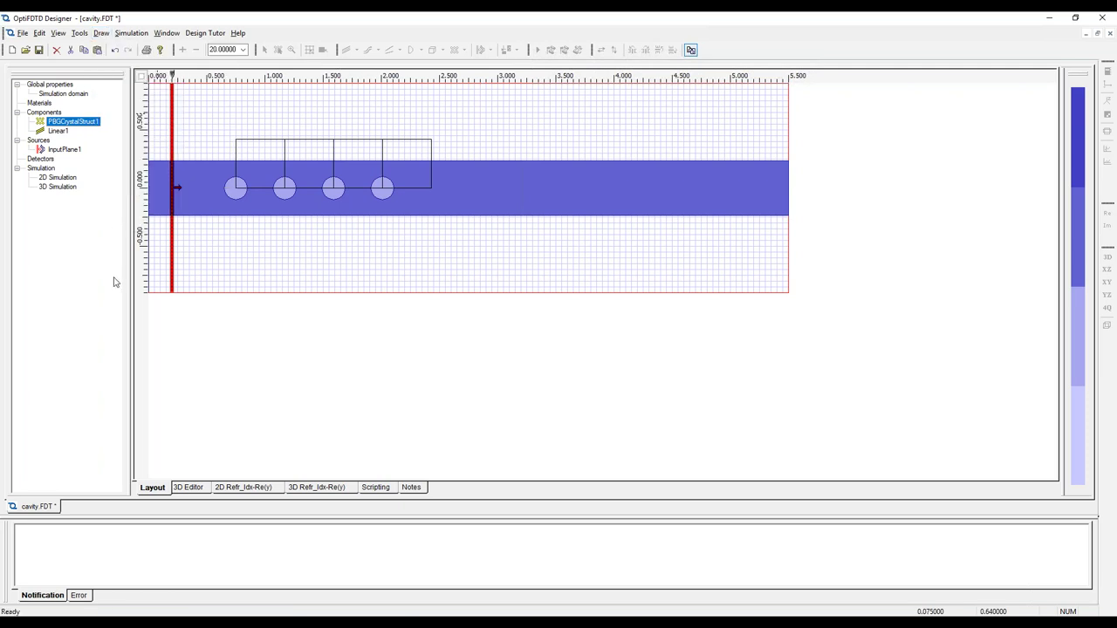
{"action": "left_click", "coordinate": [467, 186]}
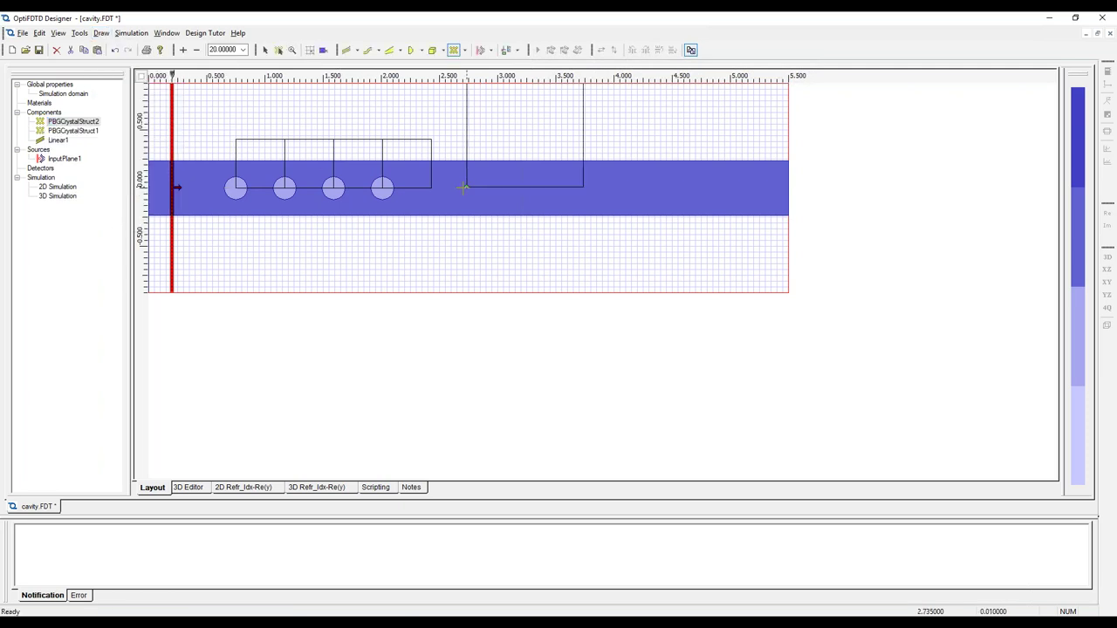
Define the second lattice's horizontal origin by the expression beginSecondCrystal, set both origin offsets to 0 and evaluate the position
{"action": "double_click", "coordinate": [98, 123]}
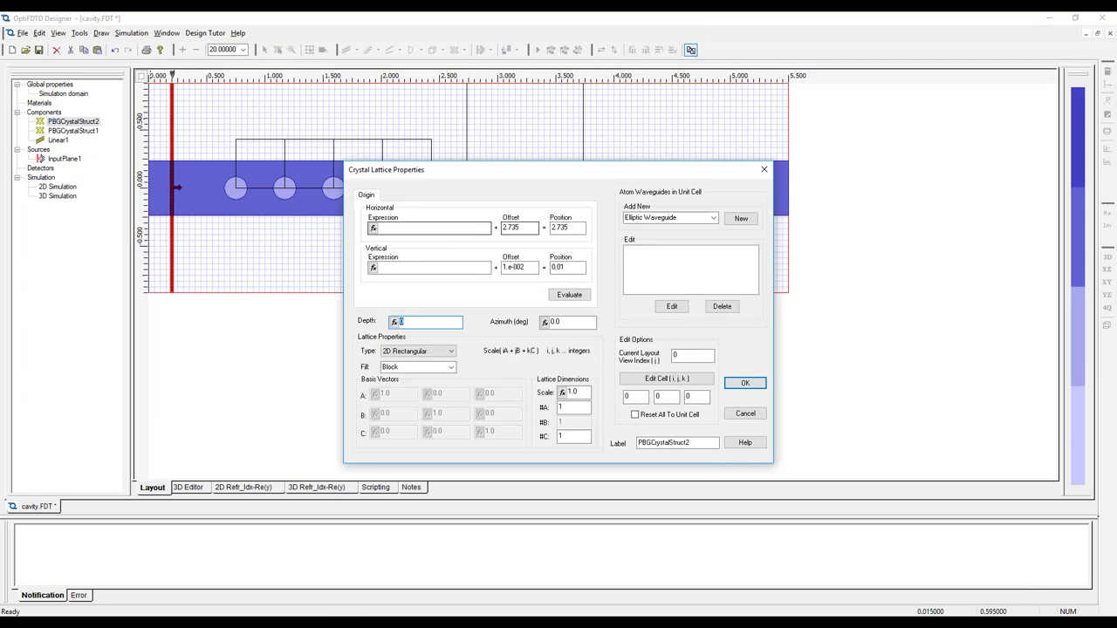
{"action": "left_click", "coordinate": [497, 256]}
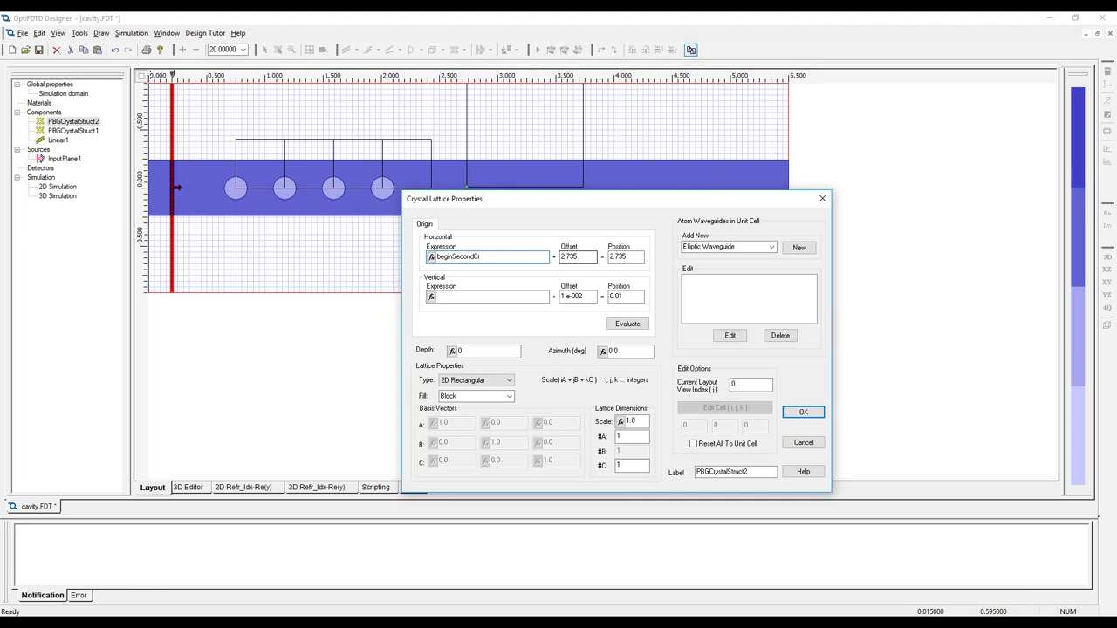
{"action": "type", "text": "beginSecondCrystal"}
{"action": "key", "text": "Tab"}
{"action": "type", "text": "0"}
{"action": "left_click", "coordinate": [636, 327]}
{"action": "double_click", "coordinate": [578, 296]}
{"action": "type", "text": "0"}
{"action": "left_click", "coordinate": [630, 323]}
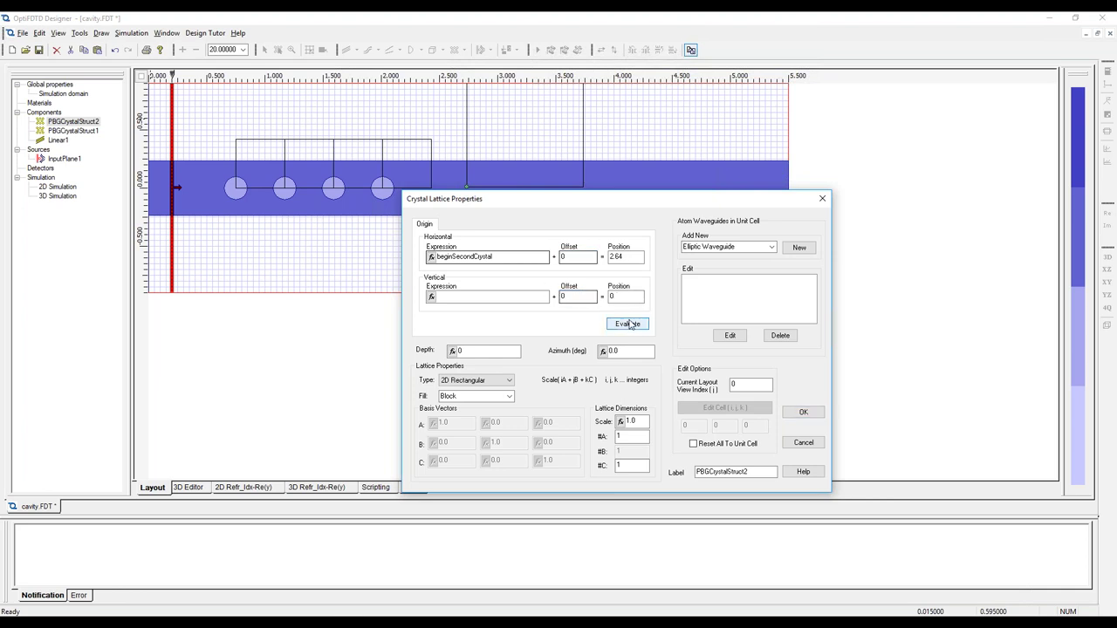
Set the second lattice's #C dimension to 4 and its scale to the variable period
{"action": "left_click", "coordinate": [618, 466]}
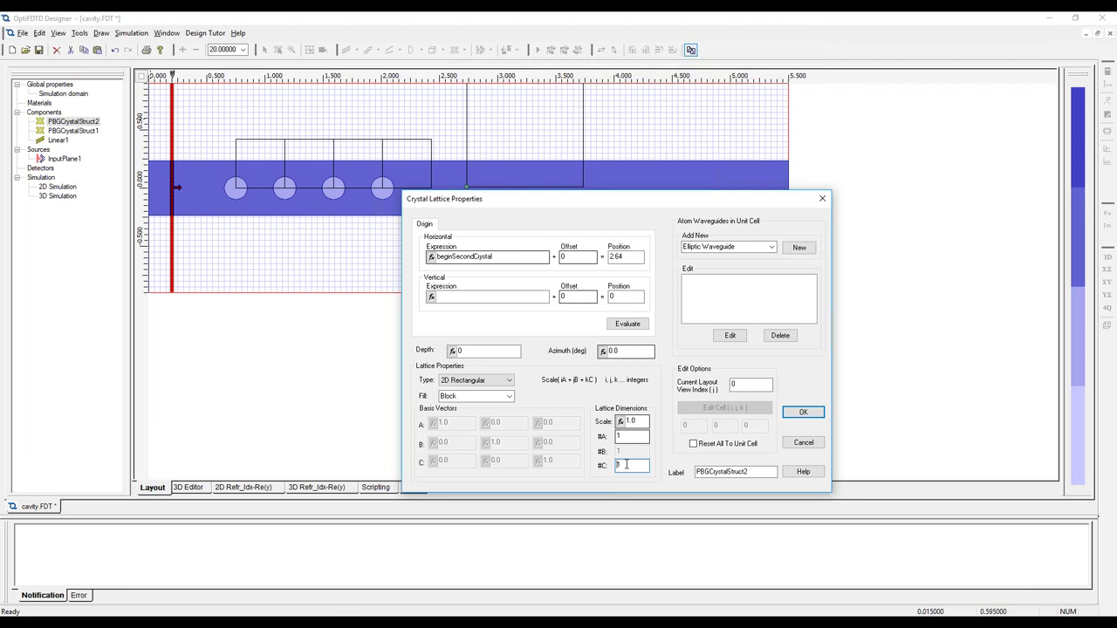
{"action": "left_click", "coordinate": [635, 423]}
{"action": "left_click", "coordinate": [627, 422]}
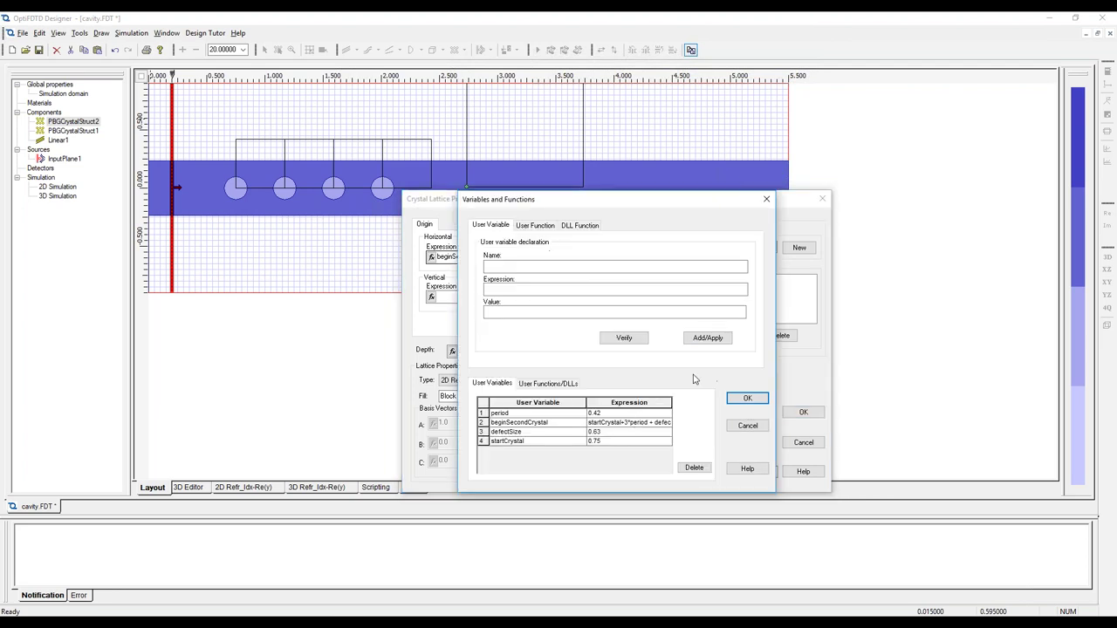
{"action": "left_click", "coordinate": [748, 430]}
{"action": "key", "text": "BackSpace"}
{"action": "key", "text": "BackSpace"}
{"action": "key", "text": "BackSpace"}
{"action": "type", "text": "period"}
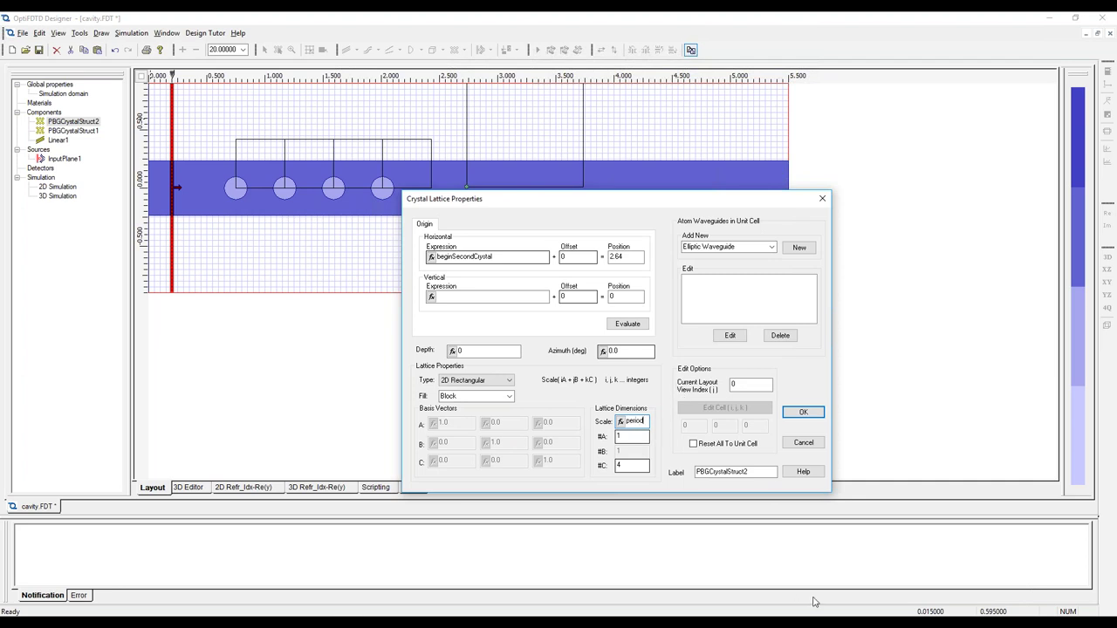
Add an elliptic waveguide atom to the second lattice with major and minor radii of 0.1 and profile WG_Channel_Example, and apply the lattice properties
{"action": "left_click", "coordinate": [793, 249]}
{"action": "left_click_drag", "start_coordinate": [651, 163], "coordinate": [537, 141]}
{"action": "left_click", "coordinate": [520, 297]}
{"action": "type", "text": "0.1"}
{"action": "key", "text": "Tab"}
{"action": "type", "text": "0.1"}
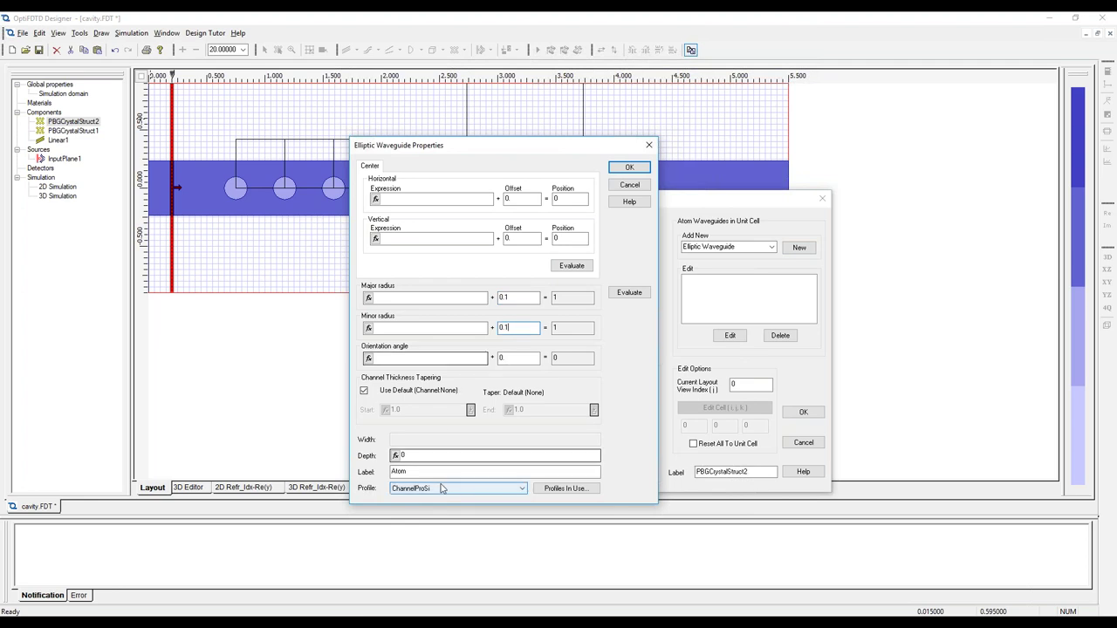
{"action": "left_click", "coordinate": [489, 489]}
{"action": "left_click", "coordinate": [447, 506]}
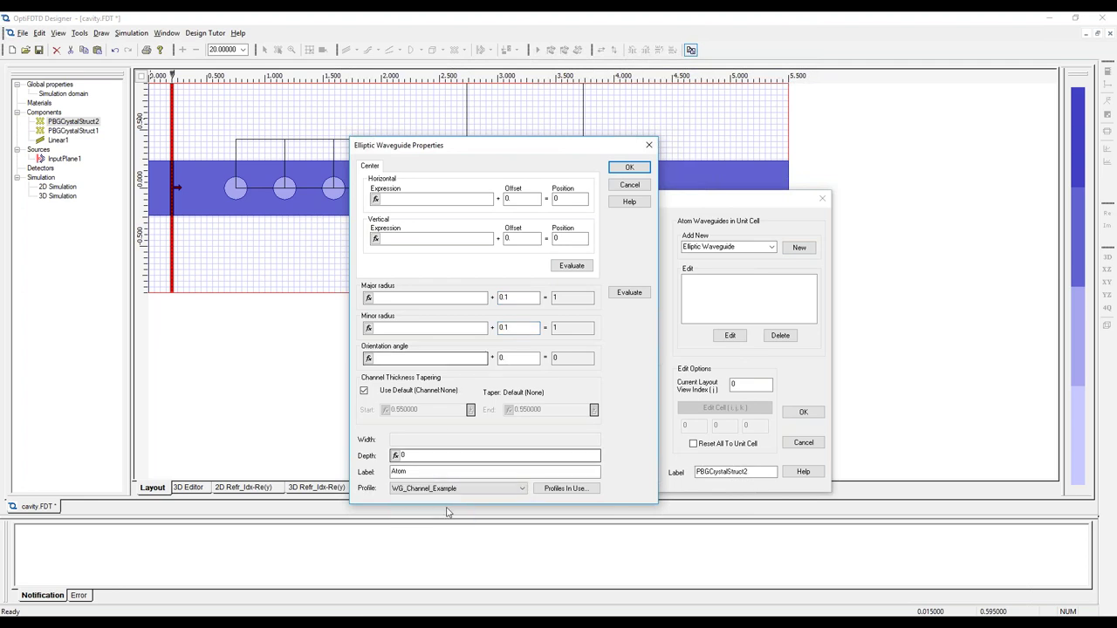
{"action": "left_click", "coordinate": [629, 167]}
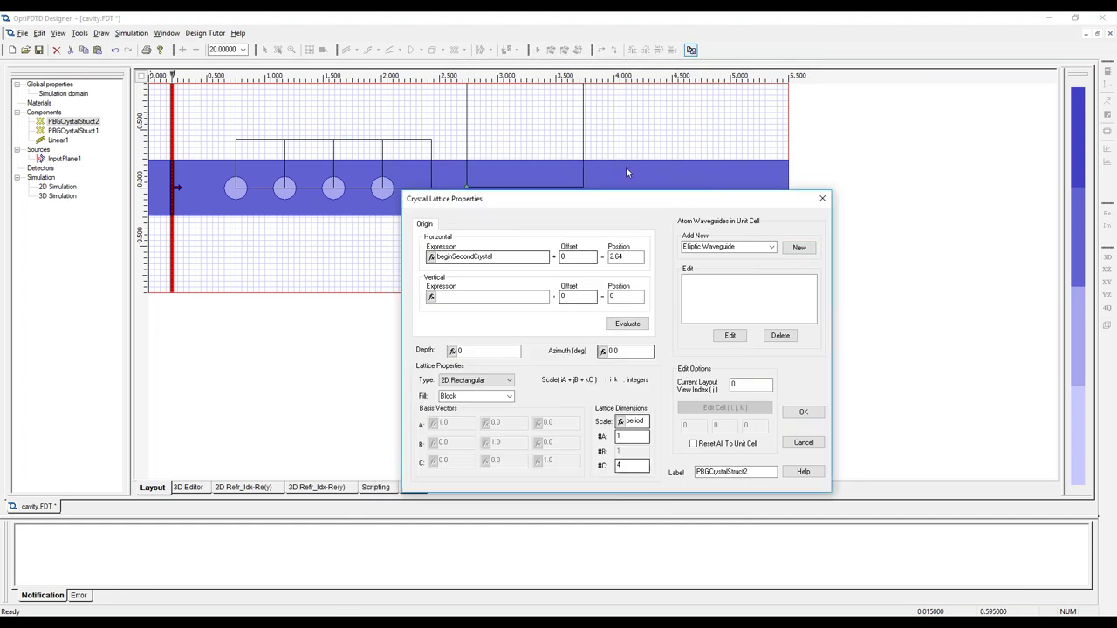
{"action": "left_click", "coordinate": [803, 413]}
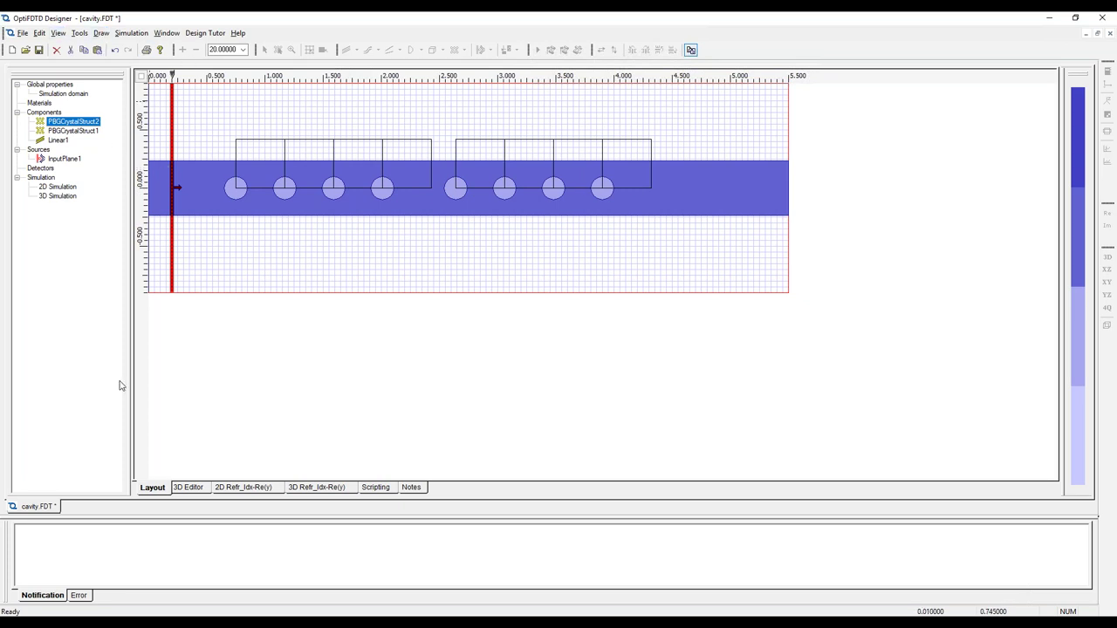
Examine the waveguide and both hole lattices in the 3D model with wireframe display switched on
{"action": "left_click", "coordinate": [203, 491]}
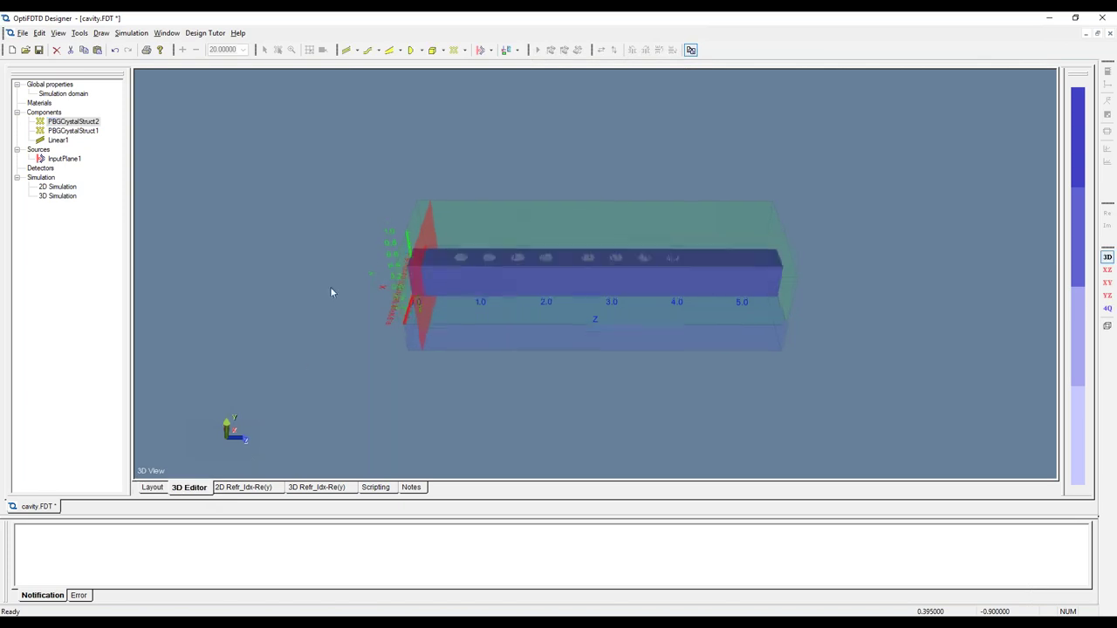
{"action": "left_click_drag", "start_coordinate": [377, 260], "coordinate": [559, 268]}
{"action": "right_click", "coordinate": [557, 268]}
{"action": "left_click", "coordinate": [586, 314]}
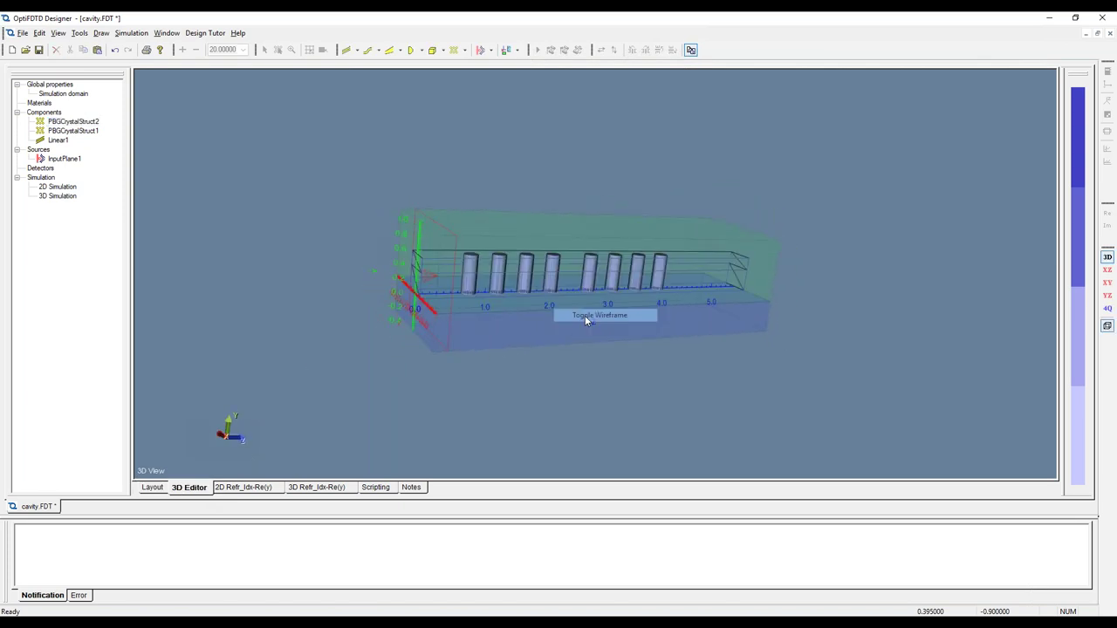
{"action": "left_click_drag", "start_coordinate": [585, 313], "coordinate": [272, 181]}
{"action": "scroll", "coordinate": [497, 328], "scroll_direction": "up", "scroll_amount": 3}
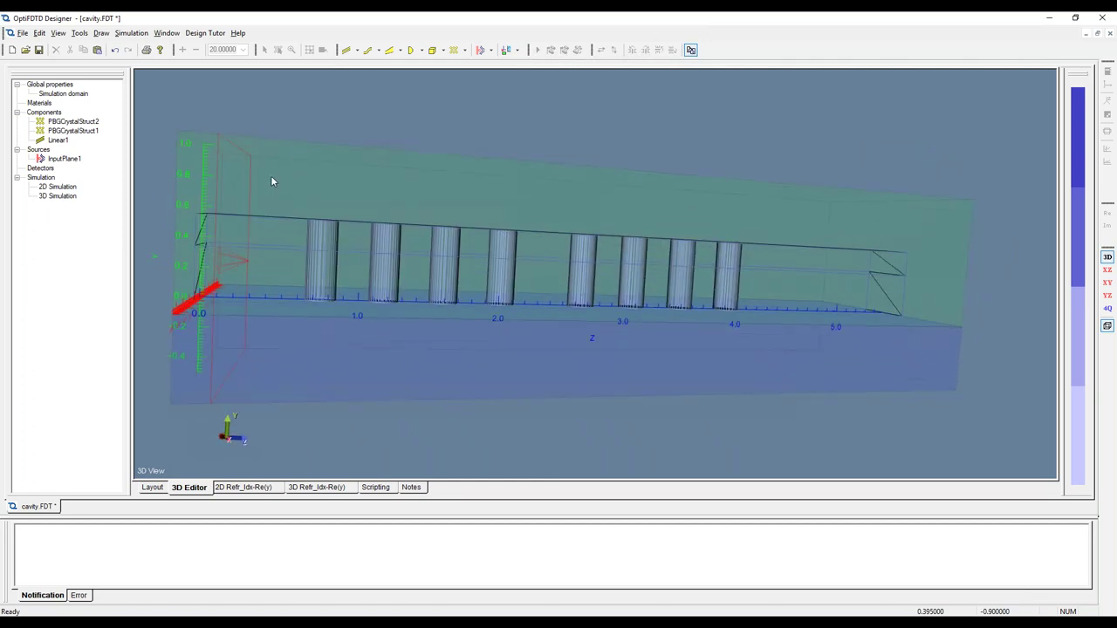
{"action": "left_click_drag", "start_coordinate": [381, 329], "coordinate": [397, 244]}
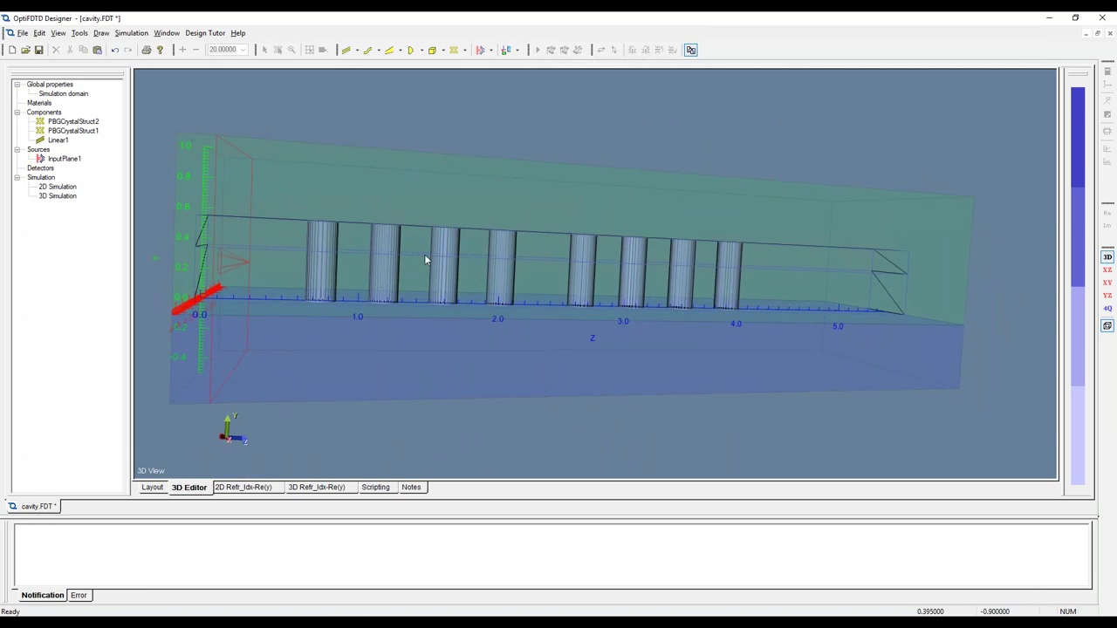
{"action": "left_click_drag", "start_coordinate": [507, 317], "coordinate": [542, 212]}
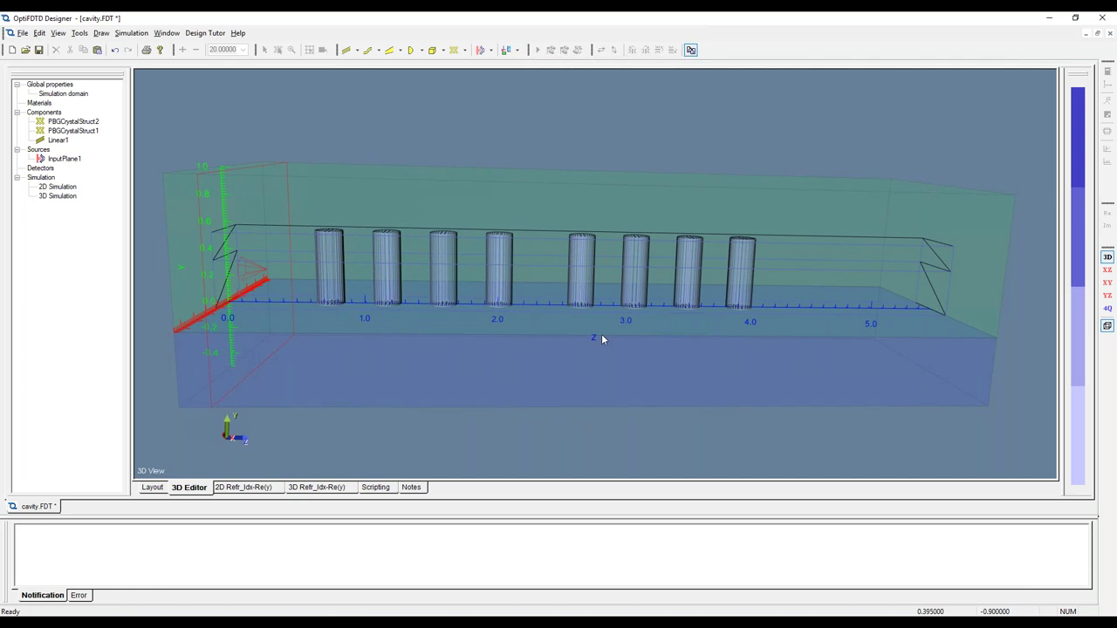
{"action": "left_click_drag", "start_coordinate": [626, 312], "coordinate": [557, 376]}
Inspect the 3D refractive index in X-Z slices at about 0.18 and 0.55 µm, sampling points inside the waveguide
{"action": "left_click", "coordinate": [318, 487]}
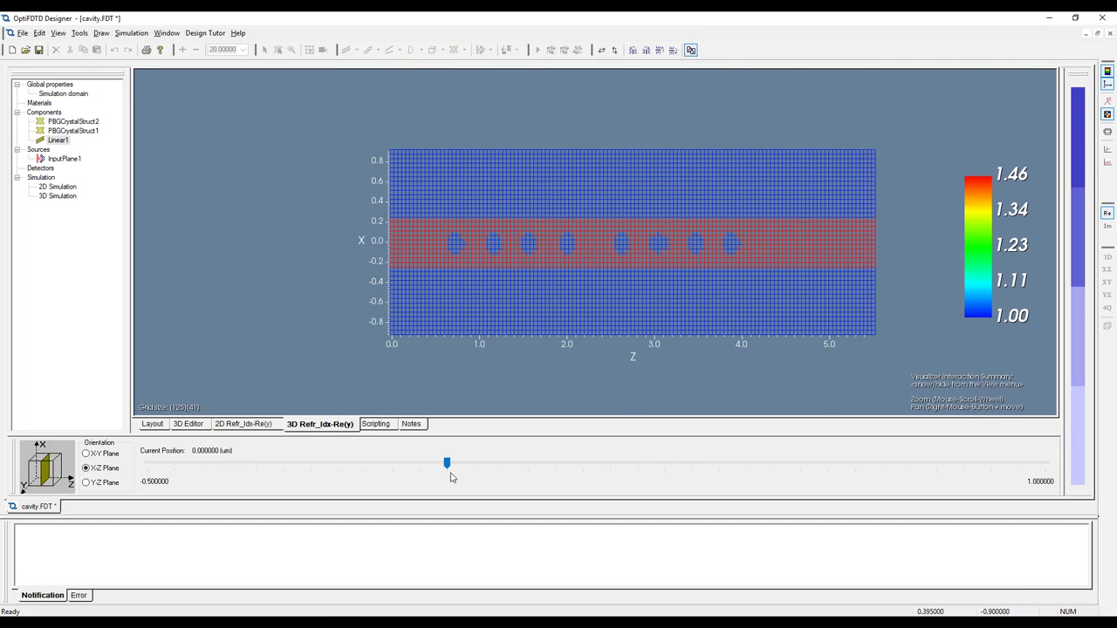
{"action": "left_click_drag", "start_coordinate": [449, 465], "coordinate": [550, 475]}
{"action": "left_click", "coordinate": [454, 239]}
{"action": "left_click", "coordinate": [427, 238]}
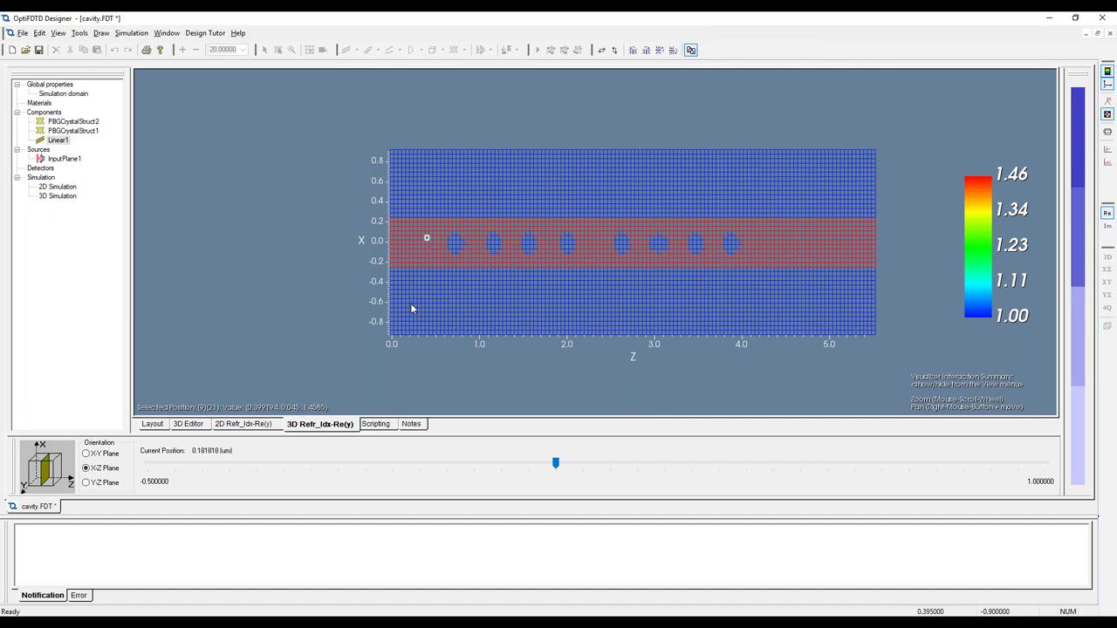
{"action": "mouse_move", "coordinate": [556, 464]}
{"action": "left_mouse_down"}
{"action": "mouse_move", "coordinate": [828, 461]}
{"action": "mouse_move", "coordinate": [781, 462]}
{"action": "left_mouse_up"}
{"action": "left_click", "coordinate": [417, 241]}
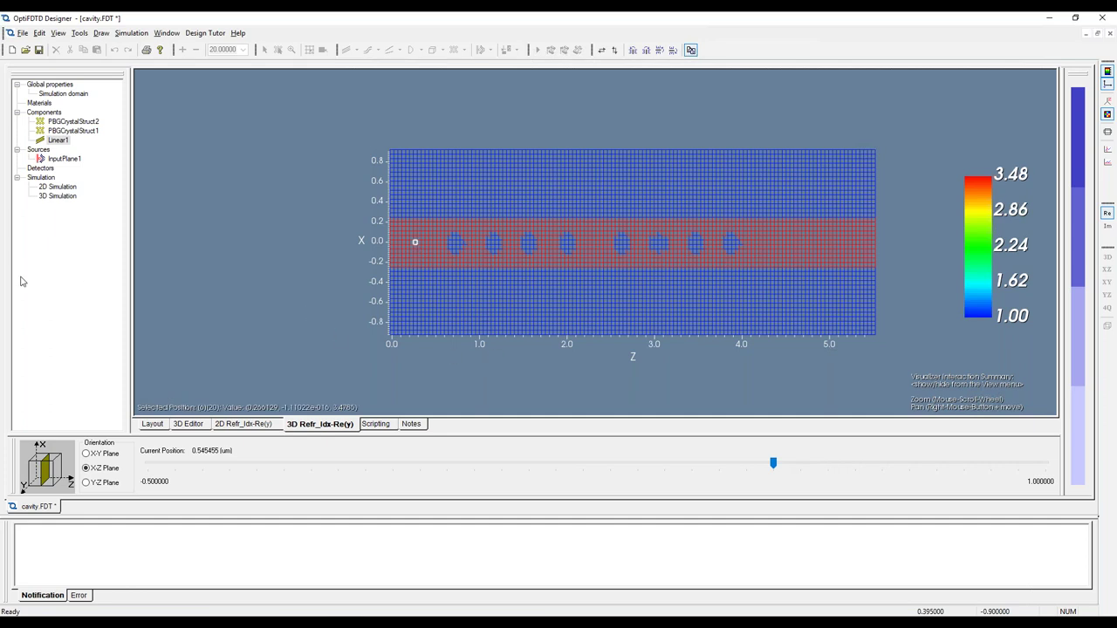
Return to the 2D layout and save the cavity project
{"action": "left_click", "coordinate": [155, 424]}
{"action": "left_click", "coordinate": [265, 49]}
{"action": "left_click", "coordinate": [245, 266]}
{"action": "key", "text": "ctrl+s"}
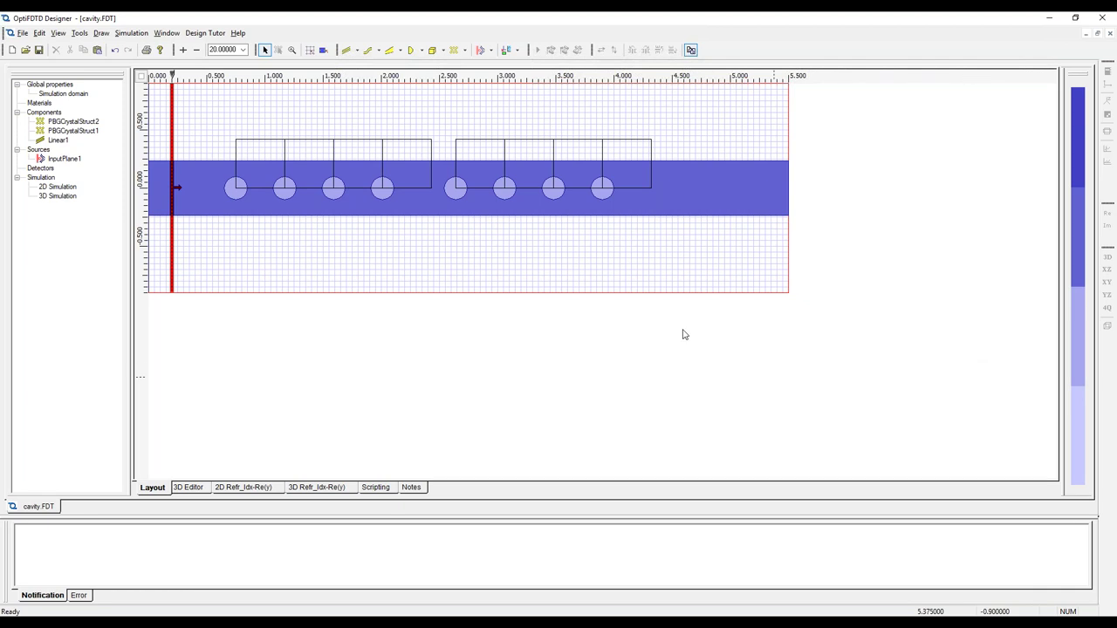
{"action": "left_click", "coordinate": [276, 261]}
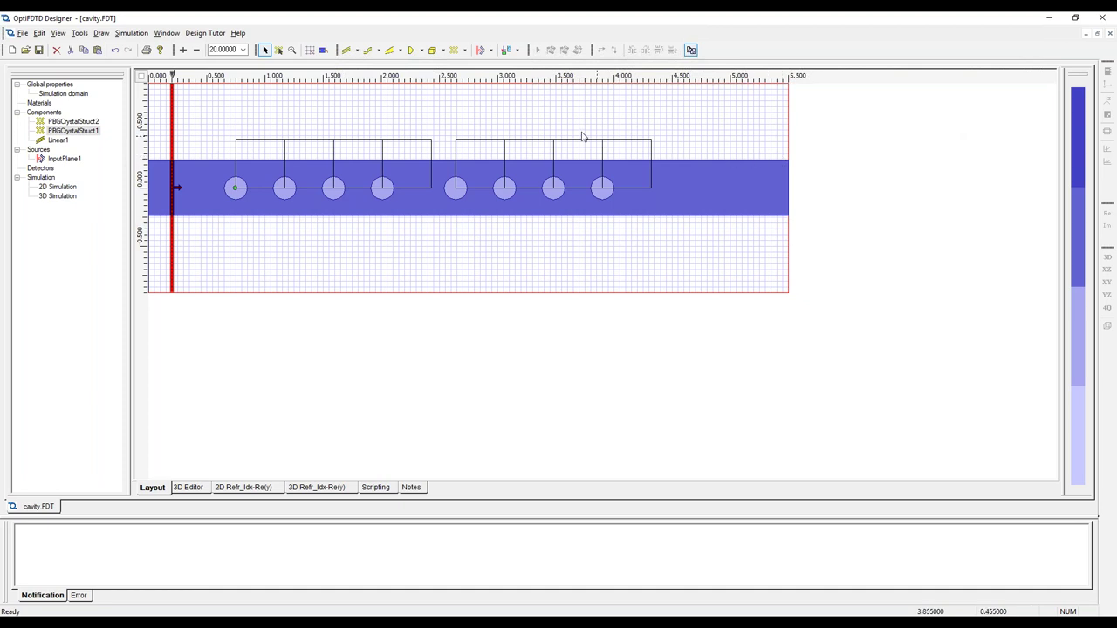
Place a point source on the waveguide at about 5.0 µm horizontally, beyond the second lattice
{"action": "left_click", "coordinate": [104, 35]}
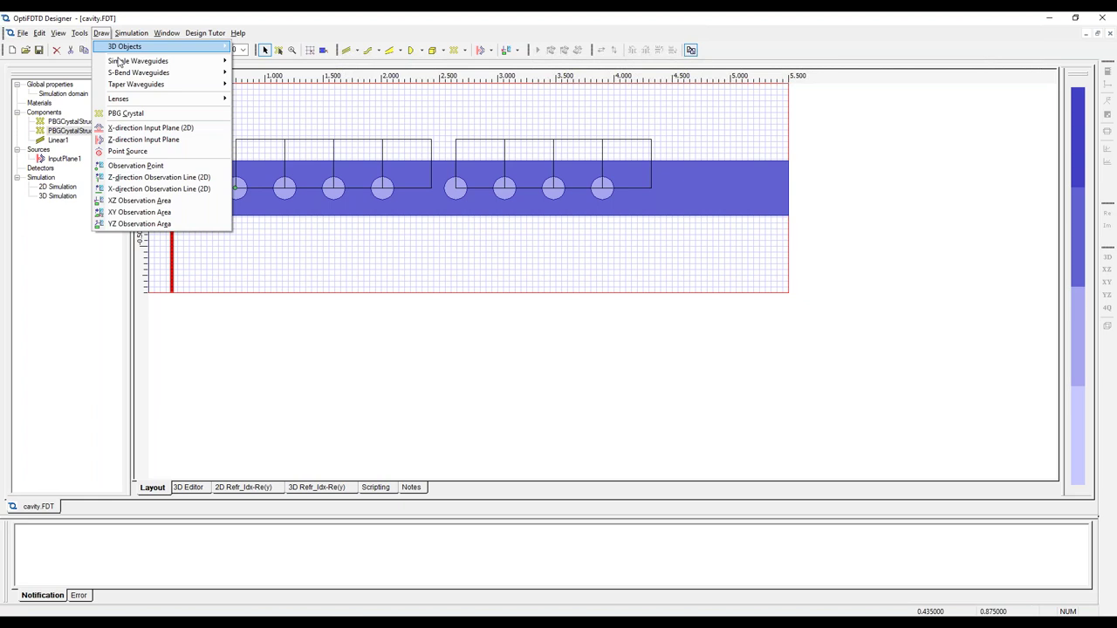
{"action": "left_click", "coordinate": [130, 151]}
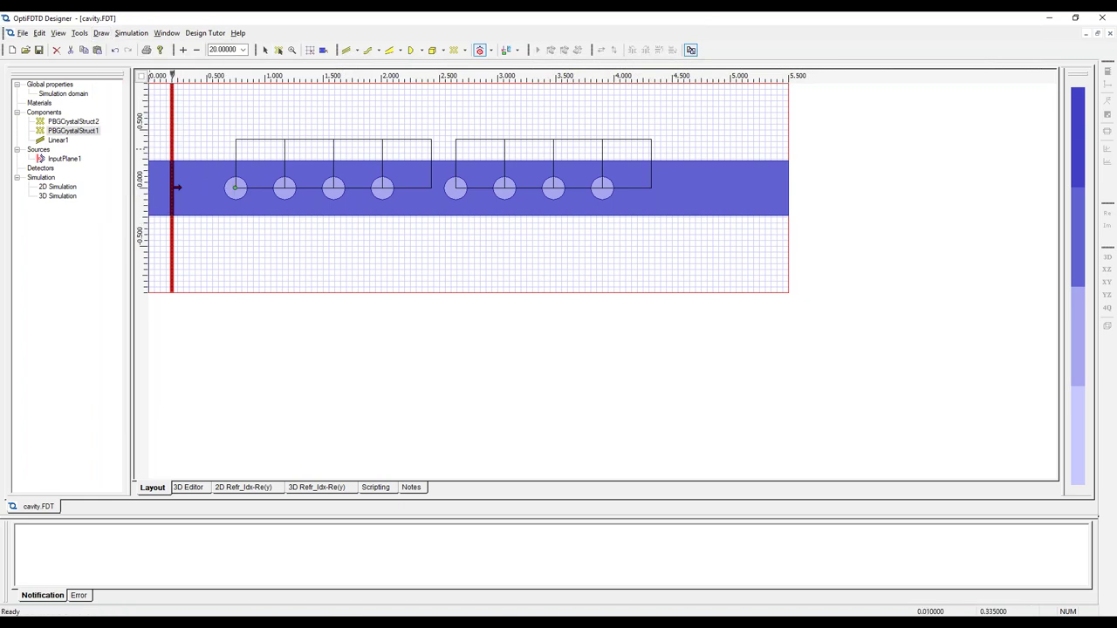
{"action": "left_click", "coordinate": [732, 194]}
Place an XY observation area across the waveguide at about 4.715 µm horizontally, beyond the second lattice
{"action": "left_click", "coordinate": [109, 37]}
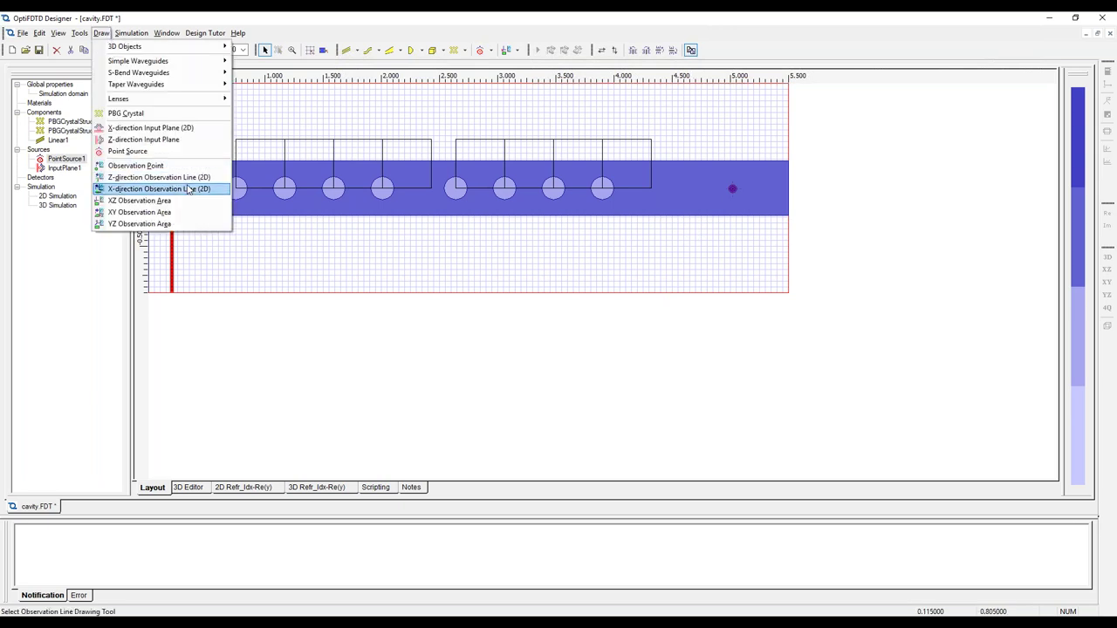
{"action": "left_click", "coordinate": [191, 213]}
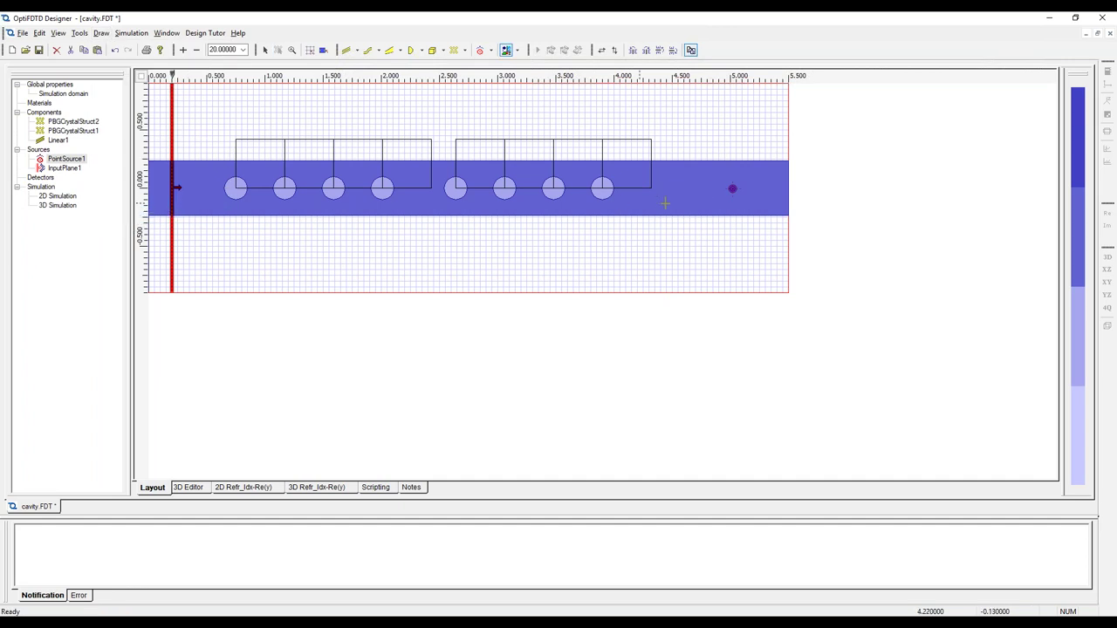
{"action": "left_click", "coordinate": [696, 190]}
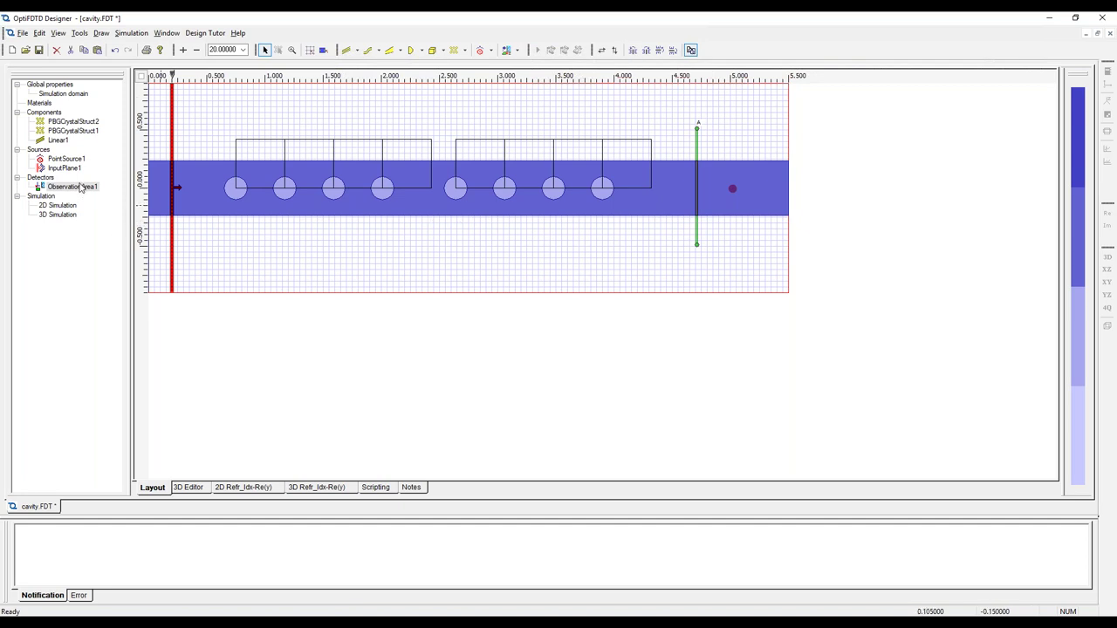
Delete the point source from the layout
{"action": "left_click", "coordinate": [67, 159]}
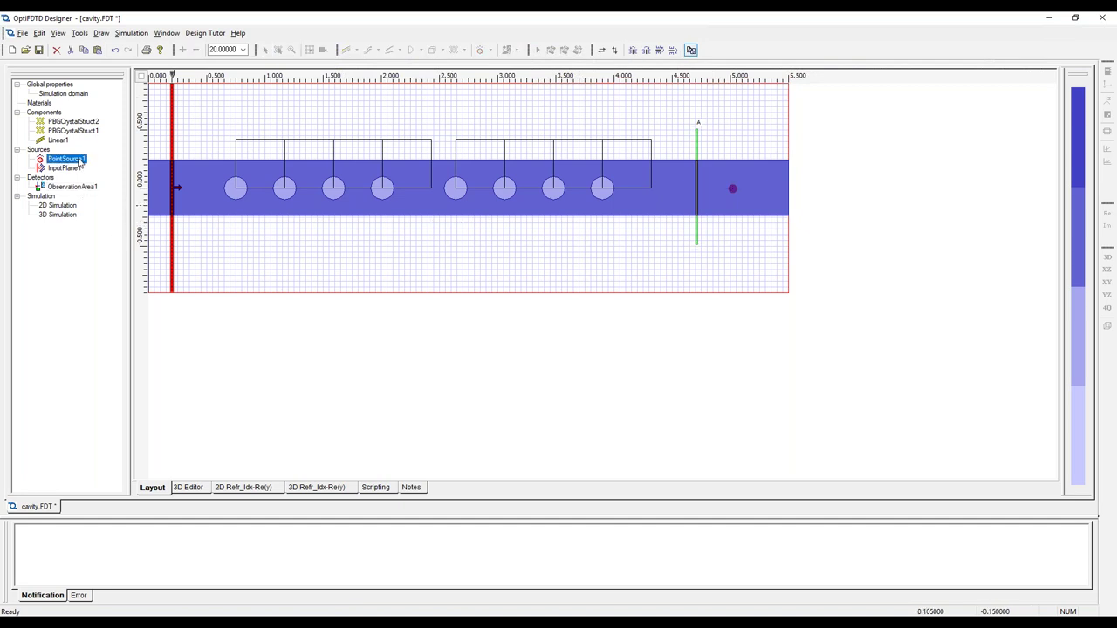
{"action": "right_click", "coordinate": [80, 161]}
{"action": "left_click", "coordinate": [102, 167]}
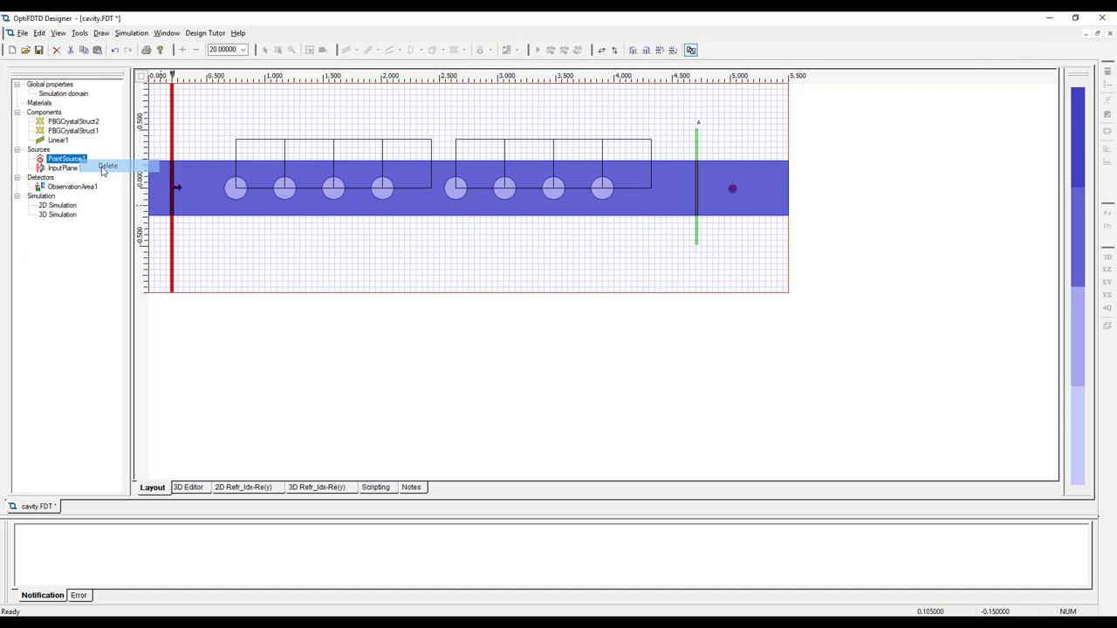
{"action": "left_click", "coordinate": [103, 35]}
{"action": "left_click", "coordinate": [231, 314]}
{"action": "left_click", "coordinate": [234, 305]}
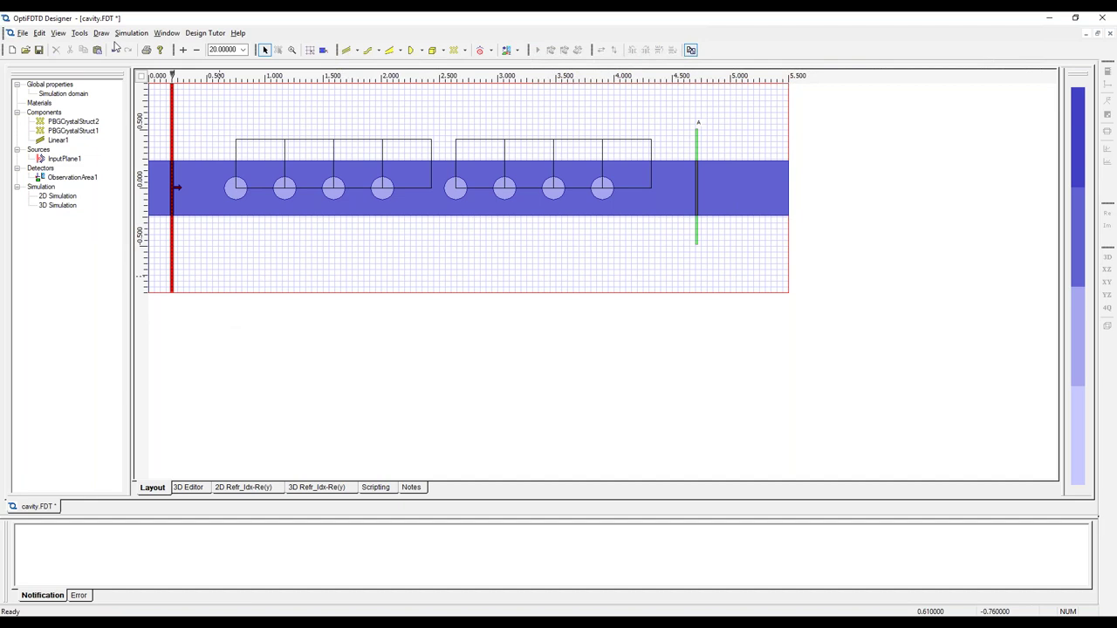
Place an observation point on the waveguide at about 5.07 µm horizontally, beyond the XY observation area
{"action": "left_click", "coordinate": [103, 33]}
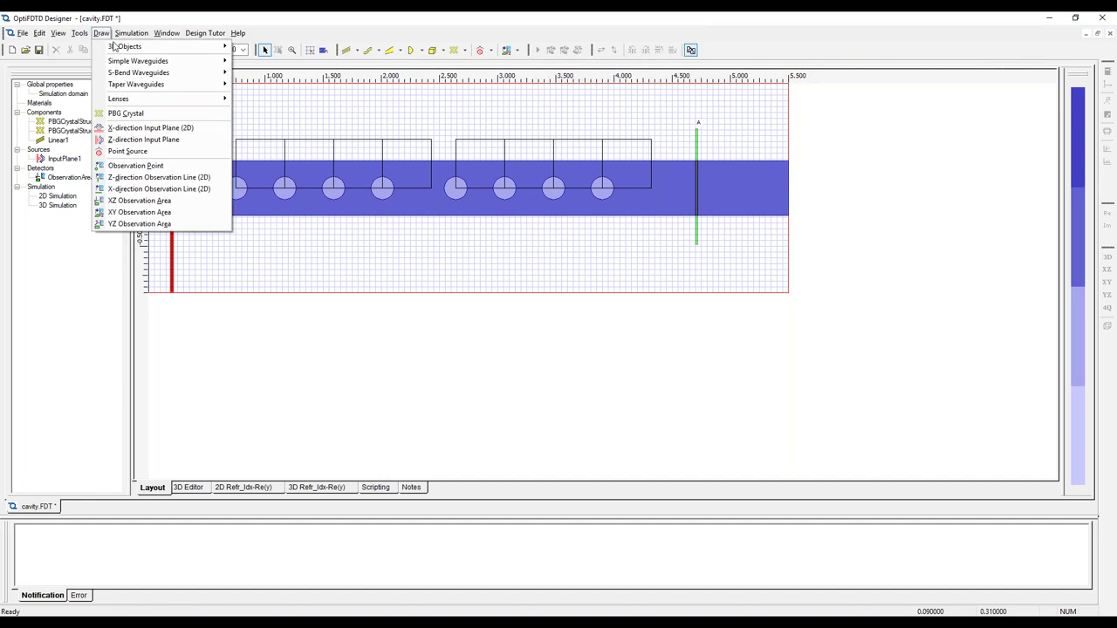
{"action": "left_click", "coordinate": [149, 165]}
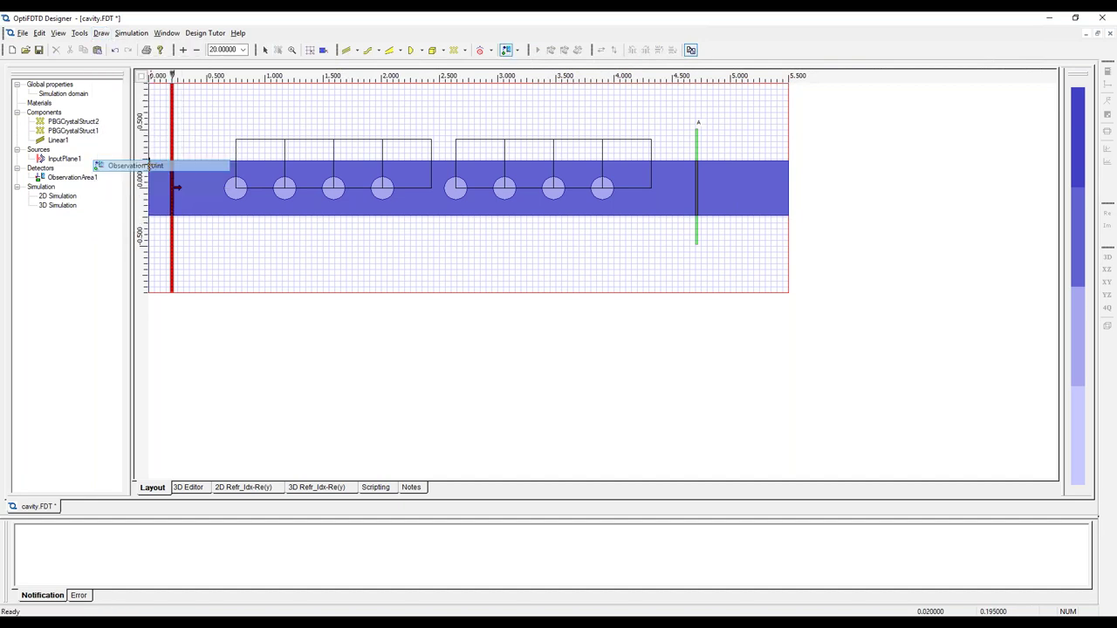
{"action": "left_click", "coordinate": [739, 187]}
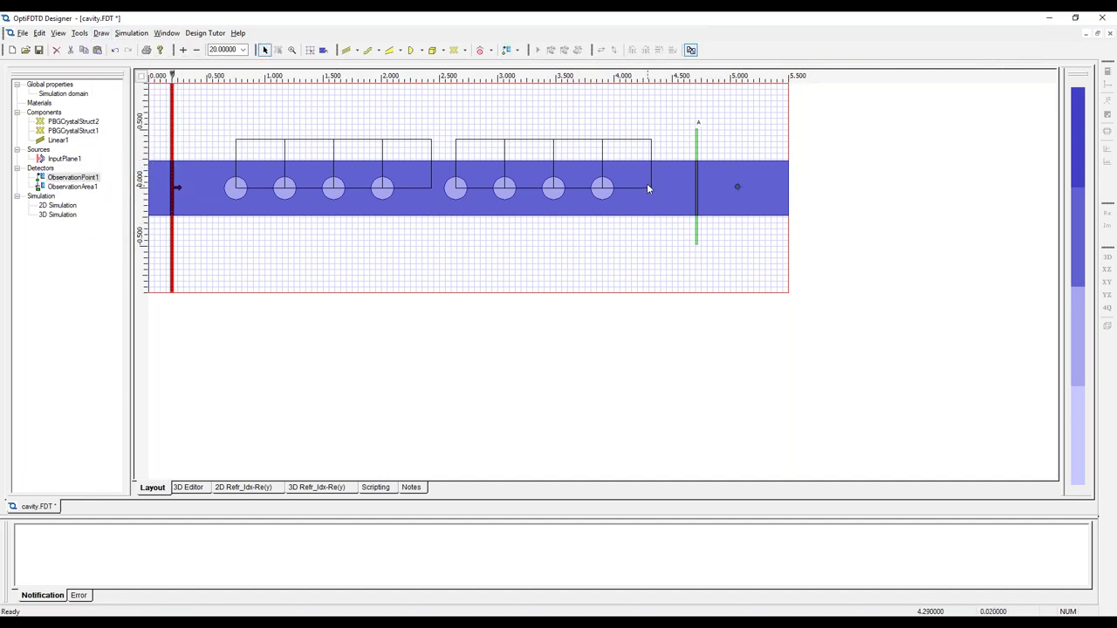
Set the observation point's horizontal offset to 5.05 and its vertical offset to 0
{"action": "left_click", "coordinate": [76, 179]}
{"action": "double_click", "coordinate": [77, 179]}
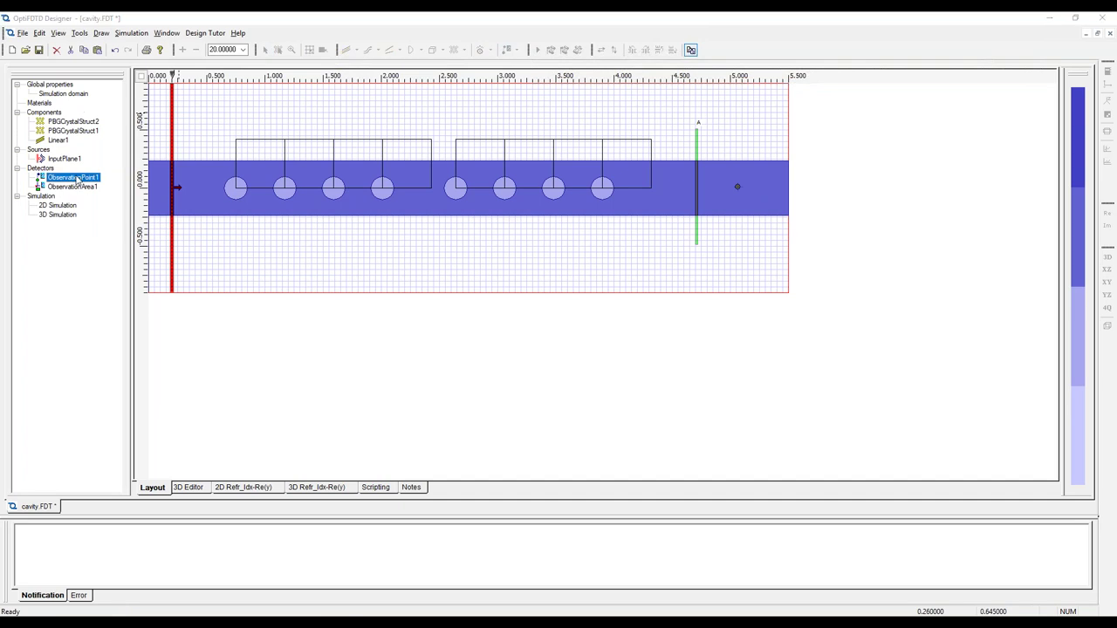
{"action": "left_click_drag", "start_coordinate": [579, 182], "coordinate": [736, 252]}
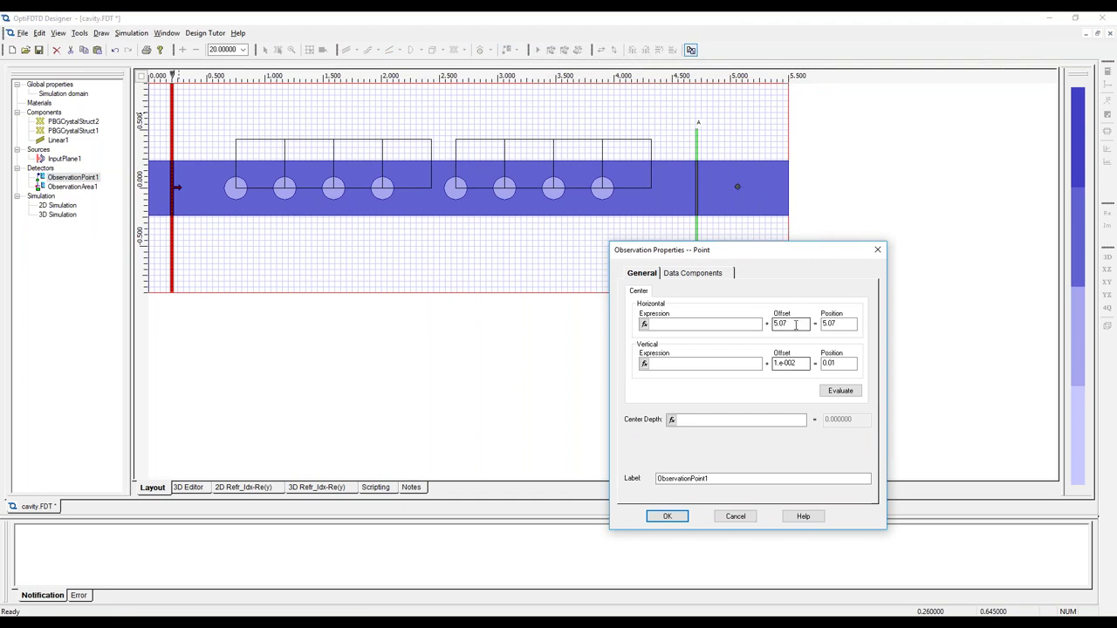
{"action": "left_click", "coordinate": [705, 420]}
{"action": "double_click", "coordinate": [802, 323]}
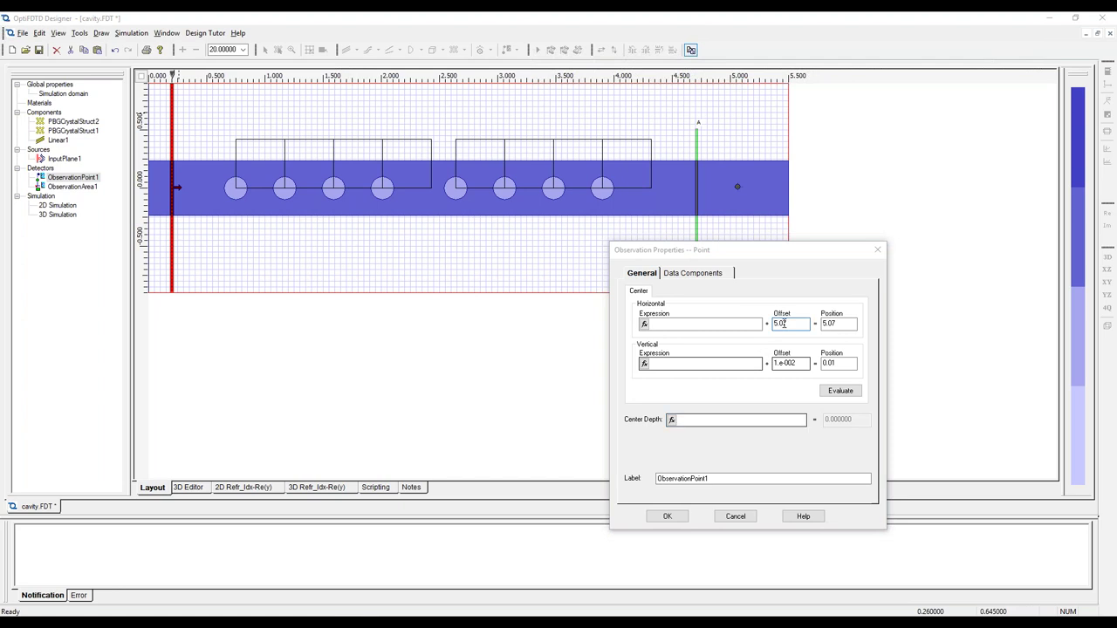
{"action": "type", "text": "5.05"}
{"action": "double_click", "coordinate": [803, 363]}
{"action": "type", "text": "0"}
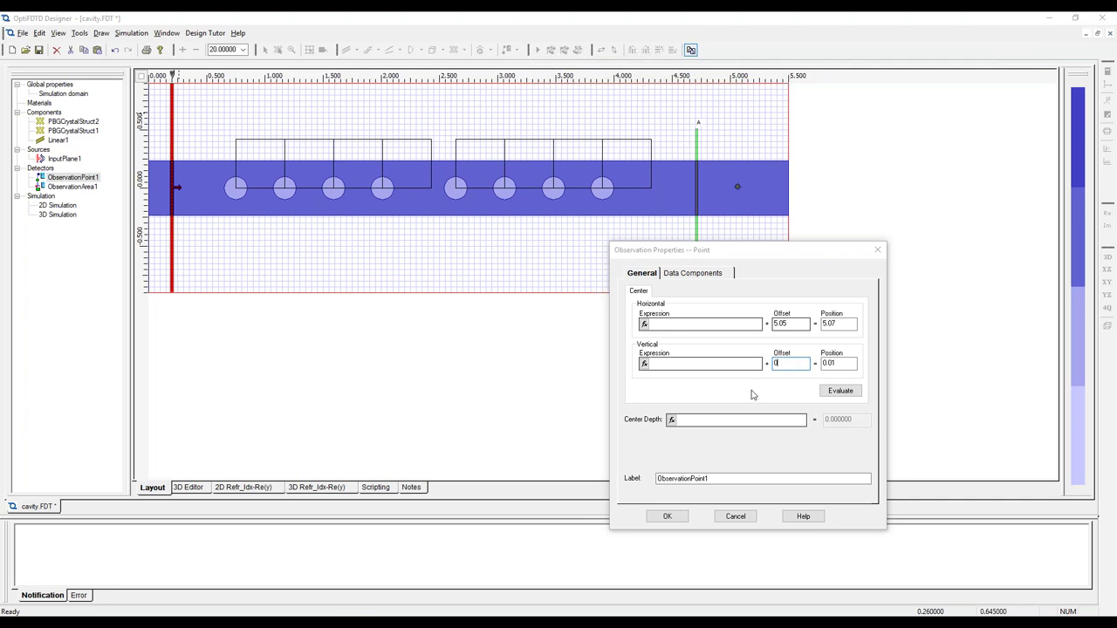
Set the observation point's center depth to 0.45 and apply its properties
{"action": "left_click", "coordinate": [731, 419]}
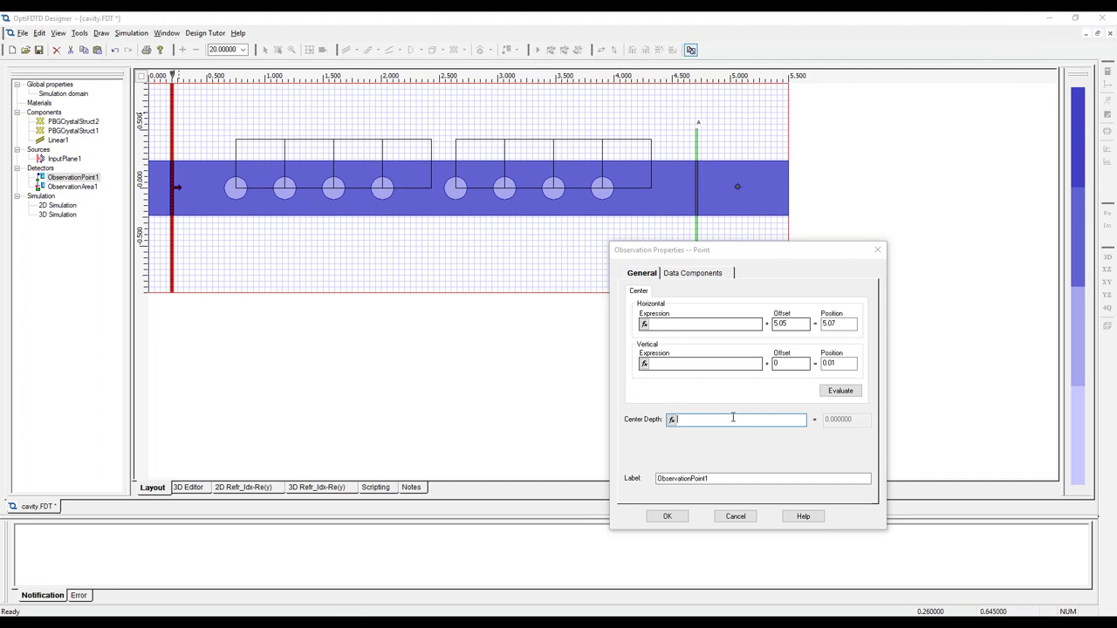
{"action": "type", "text": "0.4"}
{"action": "left_click", "coordinate": [728, 249]}
{"action": "left_click_drag", "start_coordinate": [730, 234], "coordinate": [738, 186]}
{"action": "key", "text": "Tab"}
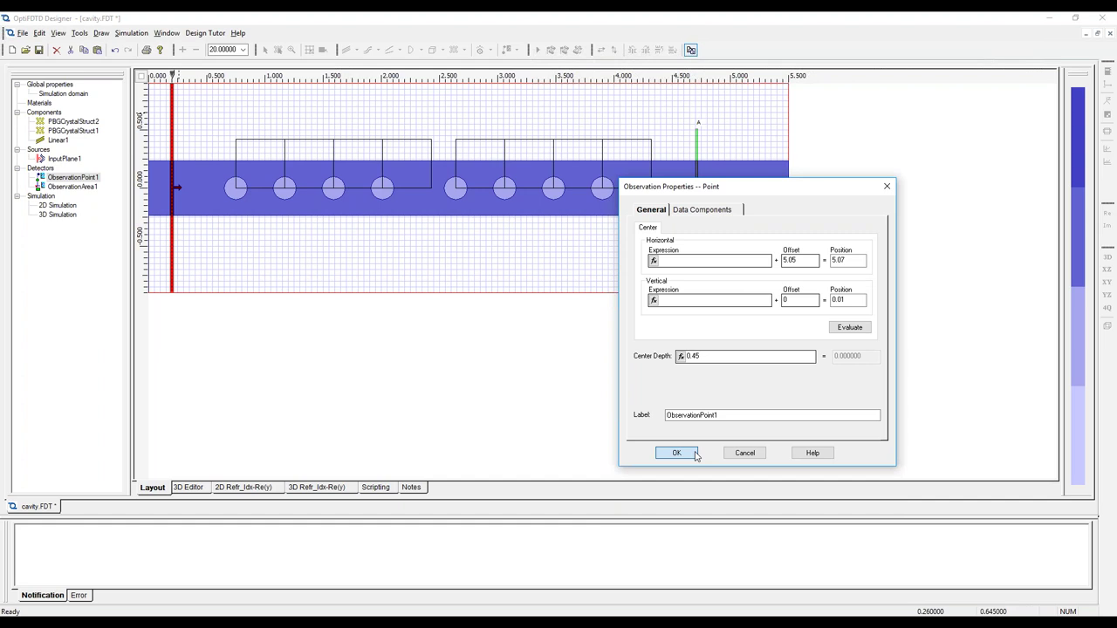
{"action": "left_click", "coordinate": [677, 453]}
Set the XY observation area's horizontal offset to 4.75 and its vertical offset to 0
{"action": "double_click", "coordinate": [71, 187]}
{"action": "double_click", "coordinate": [602, 251]}
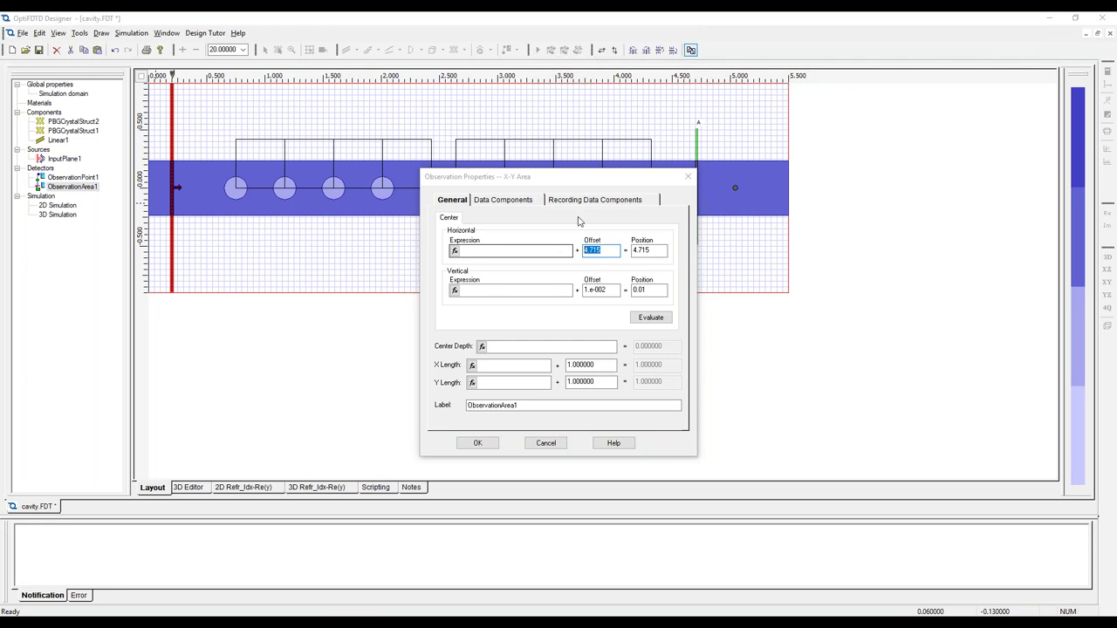
{"action": "type", "text": "4.75"}
{"action": "double_click", "coordinate": [601, 289]}
{"action": "type", "text": "0"}
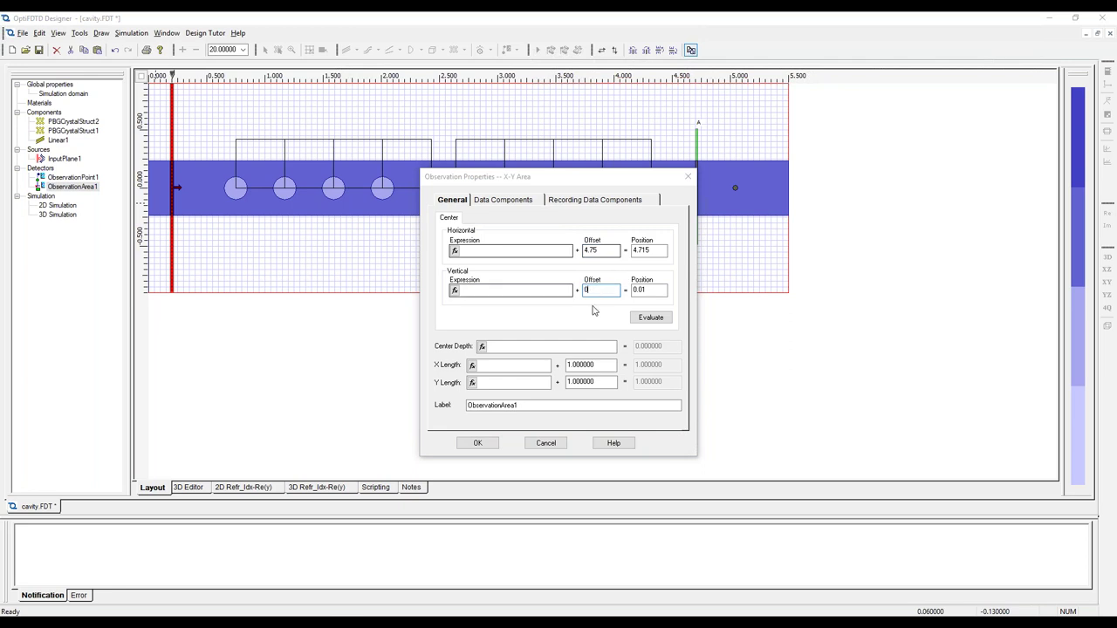
Set the XY observation area's X length to 1.8 and its Y length to 1.5
{"action": "left_click", "coordinate": [609, 367]}
{"action": "left_click_drag", "start_coordinate": [609, 367], "coordinate": [566, 366]}
{"action": "type", "text": "1.8"}
{"action": "left_click_drag", "start_coordinate": [607, 382], "coordinate": [555, 382]}
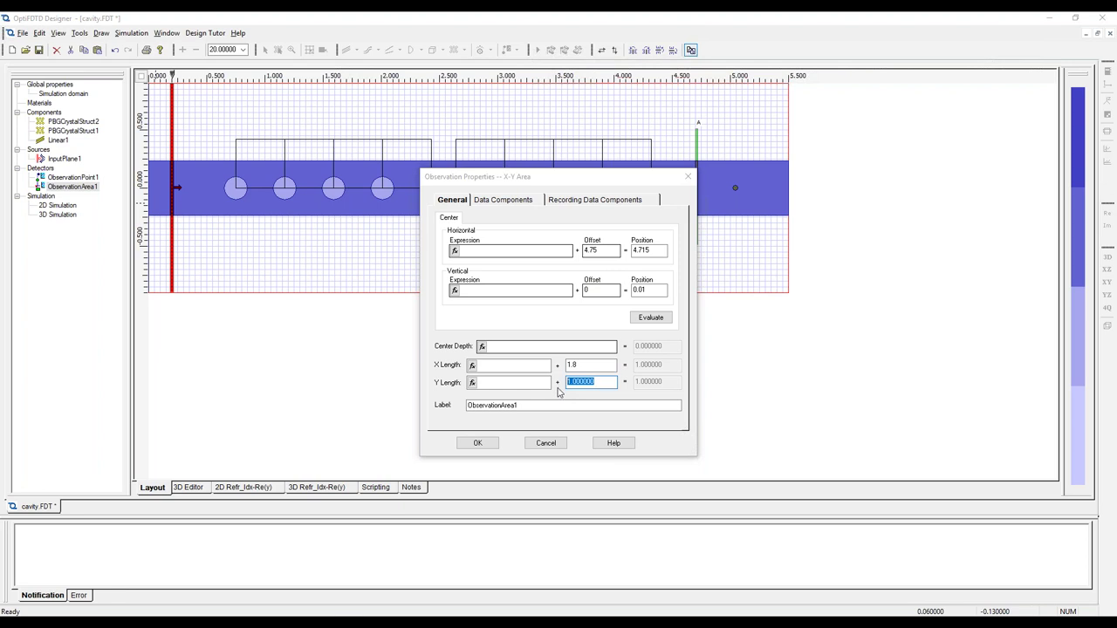
{"action": "type", "text": "1.5"}
Set the XY observation area's center depth to 0.05 and apply its properties
{"action": "left_click", "coordinate": [520, 347]}
{"action": "type", "text": "0"}
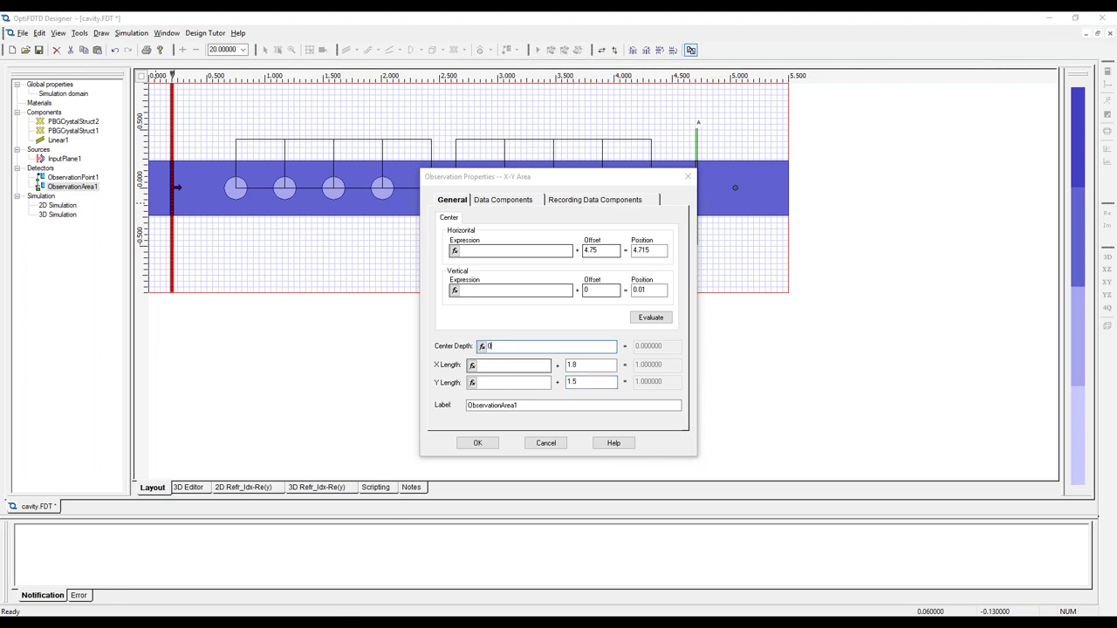
{"action": "type", "text": ".05"}
{"action": "left_click", "coordinate": [487, 448]}
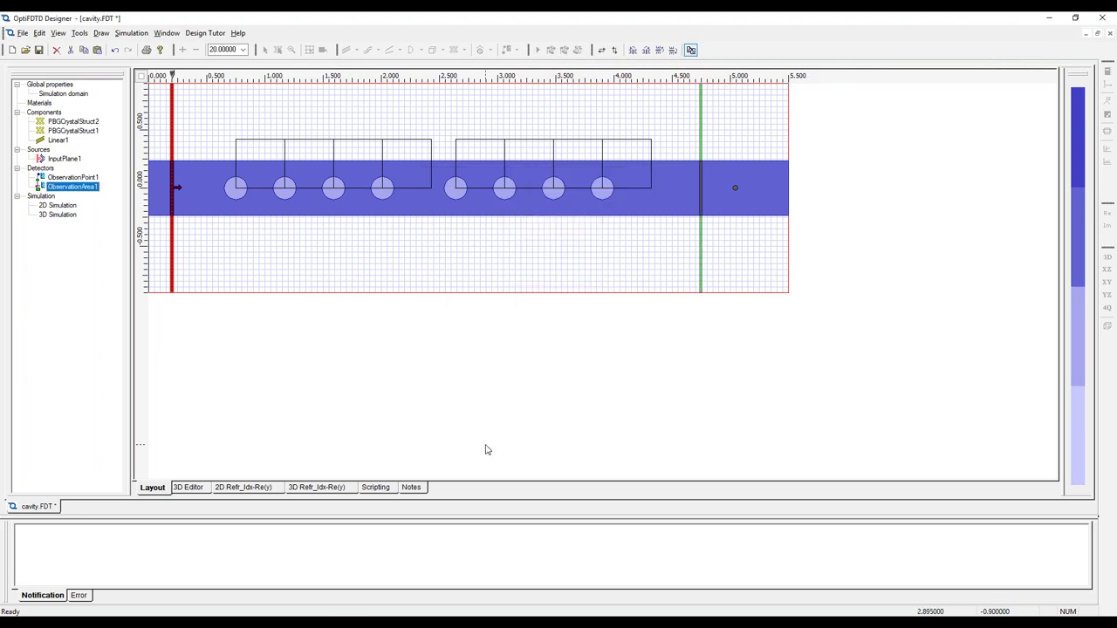
Examine the cavity in the 3D view from the side and along its axis, including the holes and detectors, and return to the layout
{"action": "left_click", "coordinate": [189, 487]}
{"action": "left_click_drag", "start_coordinate": [340, 368], "coordinate": [723, 265]}
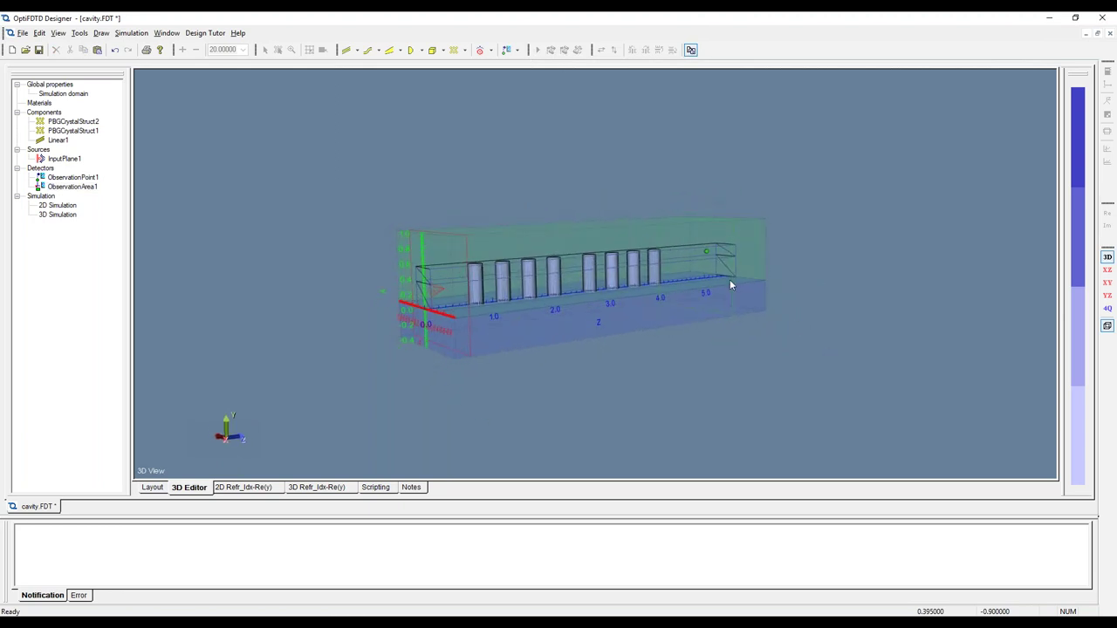
{"action": "left_click_drag", "start_coordinate": [747, 330], "coordinate": [368, 321]}
{"action": "left_click_drag", "start_coordinate": [756, 262], "coordinate": [569, 337]}
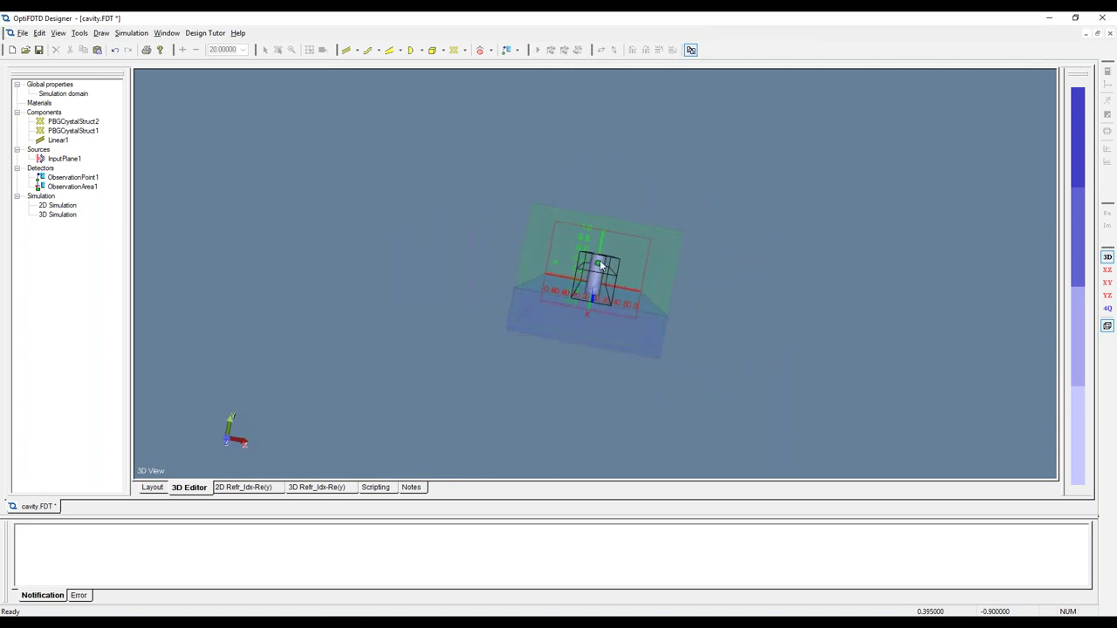
{"action": "left_click_drag", "start_coordinate": [584, 349], "coordinate": [587, 340]}
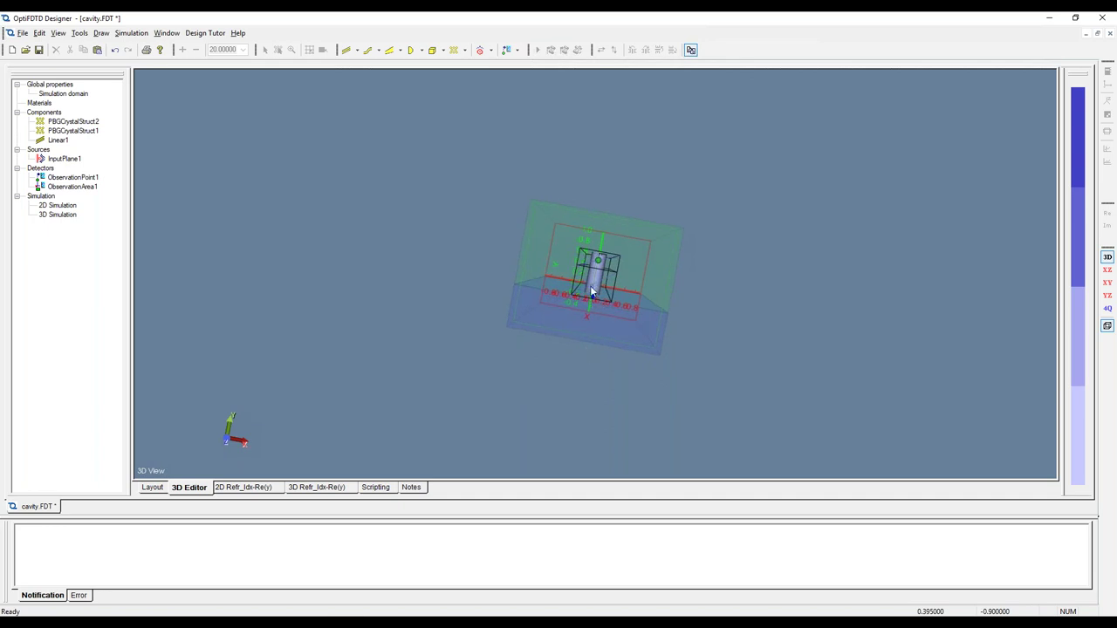
{"action": "left_click_drag", "start_coordinate": [542, 366], "coordinate": [567, 355]}
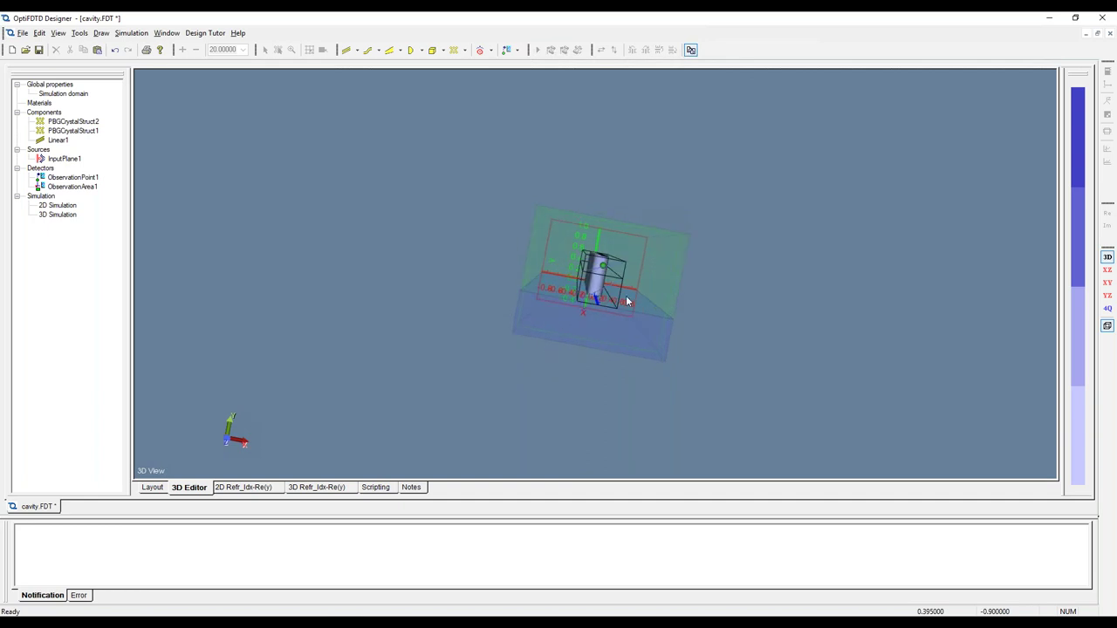
{"action": "mouse_move", "coordinate": [756, 312]}
{"action": "left_mouse_down"}
{"action": "mouse_move", "coordinate": [719, 302]}
{"action": "mouse_move", "coordinate": [759, 310]}
{"action": "mouse_move", "coordinate": [736, 304]}
{"action": "left_mouse_up"}
{"action": "left_click_drag", "start_coordinate": [523, 360], "coordinate": [550, 352]}
{"action": "left_click_drag", "start_coordinate": [768, 314], "coordinate": [597, 276]}
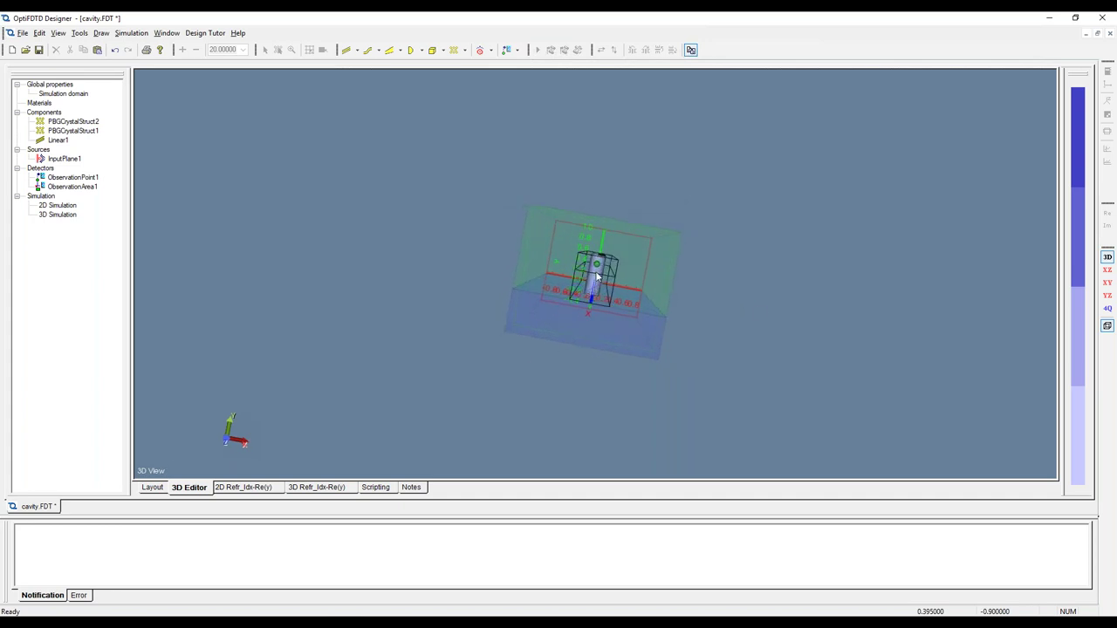
{"action": "left_click_drag", "start_coordinate": [474, 251], "coordinate": [430, 355]}
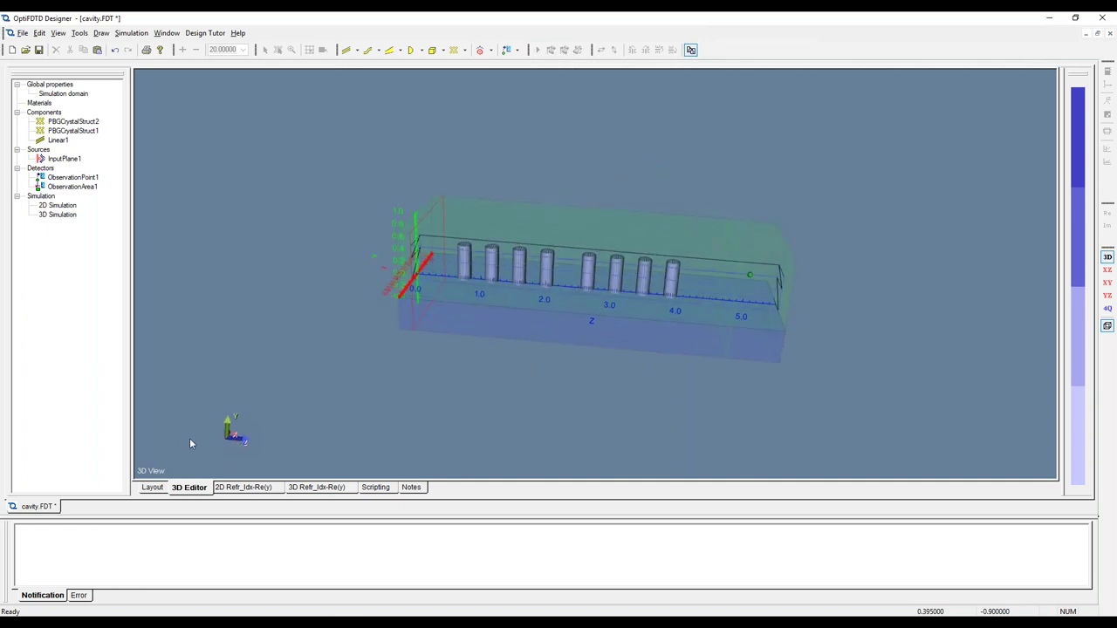
{"action": "left_click", "coordinate": [155, 488]}
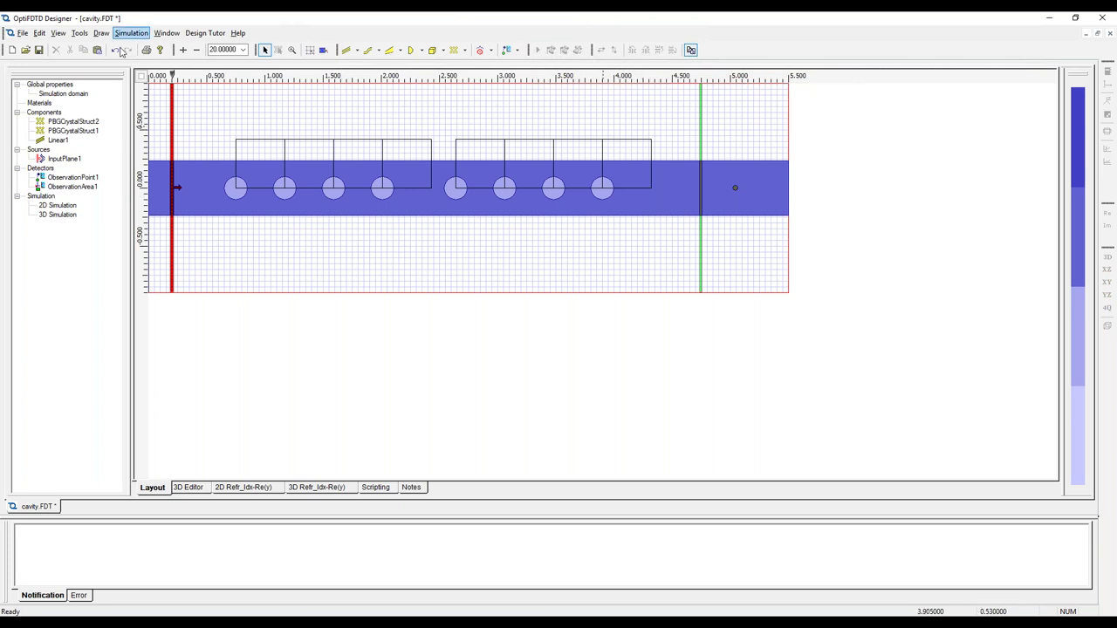
Save the design and turn off automatic mesh sizing for X, Y and Z in the 3D simulation parameters
{"action": "left_click", "coordinate": [38, 50]}
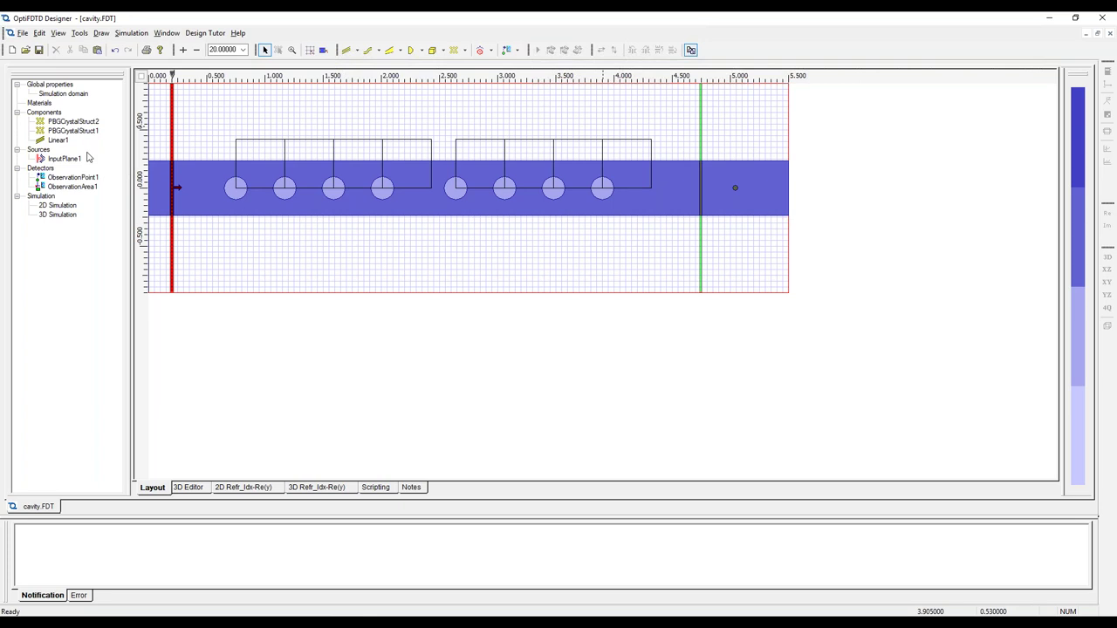
{"action": "left_click", "coordinate": [132, 33]}
{"action": "left_click", "coordinate": [150, 84]}
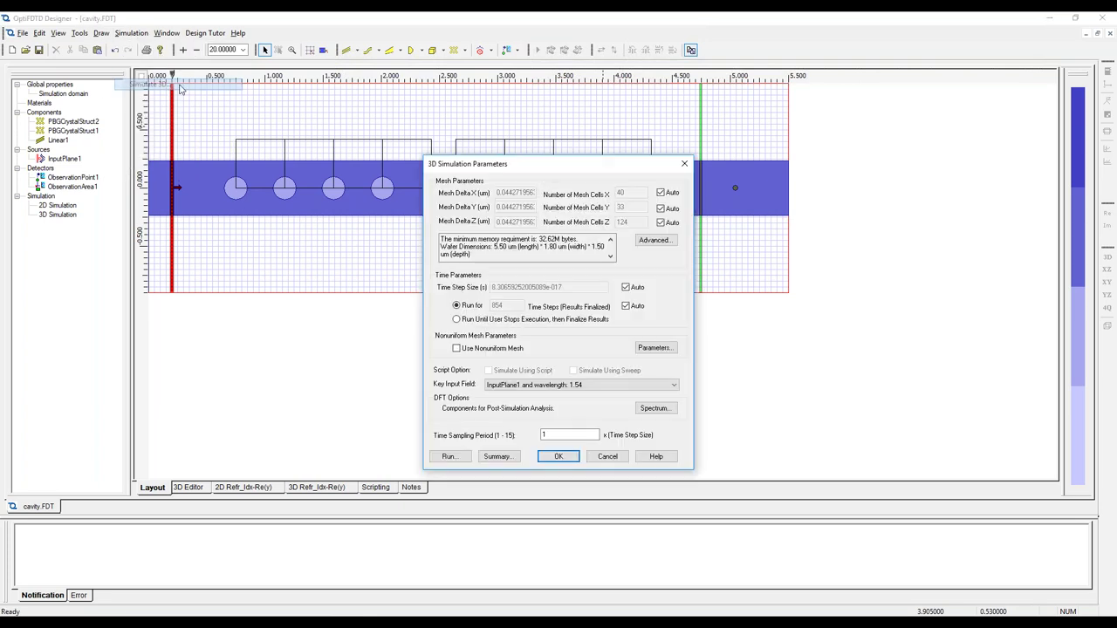
{"action": "left_click_drag", "start_coordinate": [539, 166], "coordinate": [532, 123]}
{"action": "left_click", "coordinate": [655, 149]}
{"action": "left_click", "coordinate": [655, 165]}
{"action": "left_click", "coordinate": [656, 179]}
Set the mesh delta to 0.02 µm in each of the X, Y and Z directions
{"action": "left_click", "coordinate": [490, 149]}
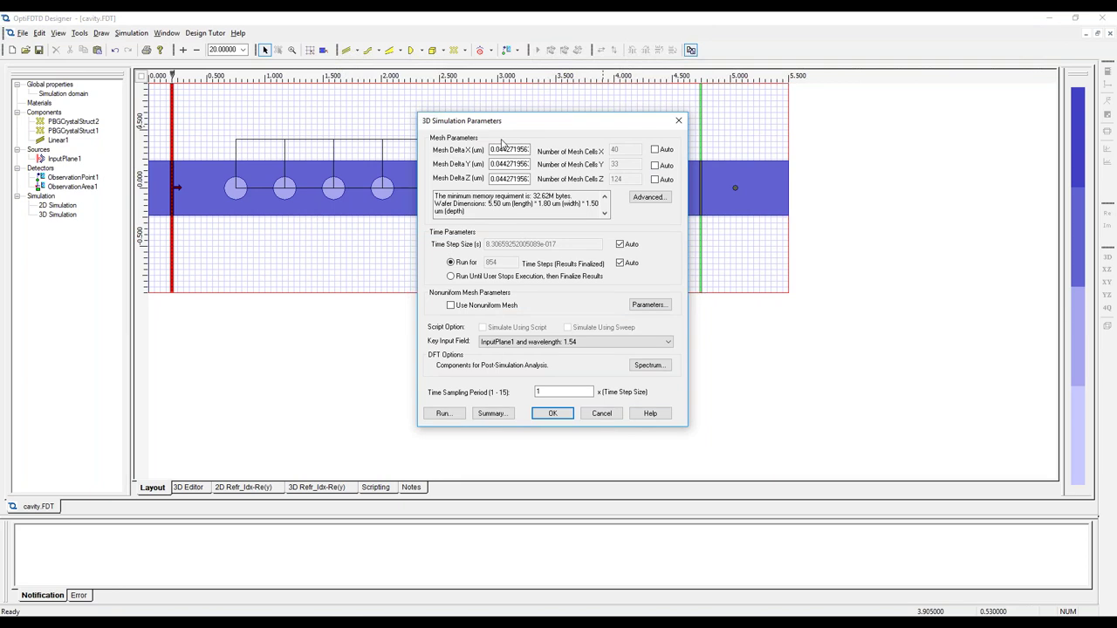
{"action": "left_click_drag", "start_coordinate": [543, 122], "coordinate": [621, 149]}
{"action": "left_click", "coordinate": [555, 150]}
{"action": "type", "text": ".02"}
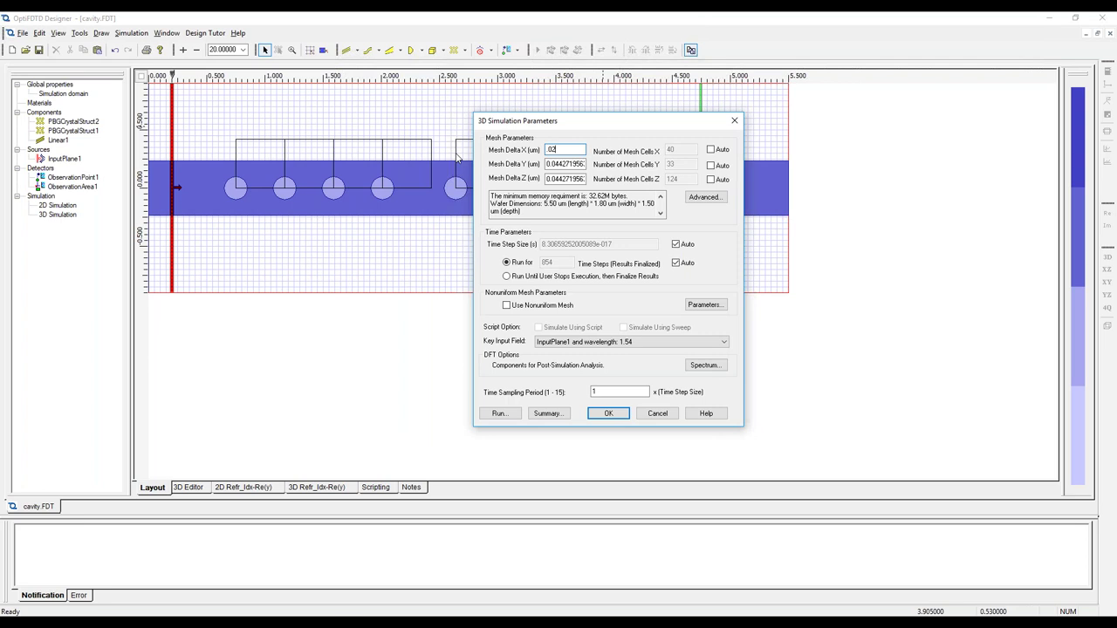
{"action": "left_click_drag", "start_coordinate": [555, 164], "coordinate": [481, 156]}
{"action": "type", "text": ".02.02"}
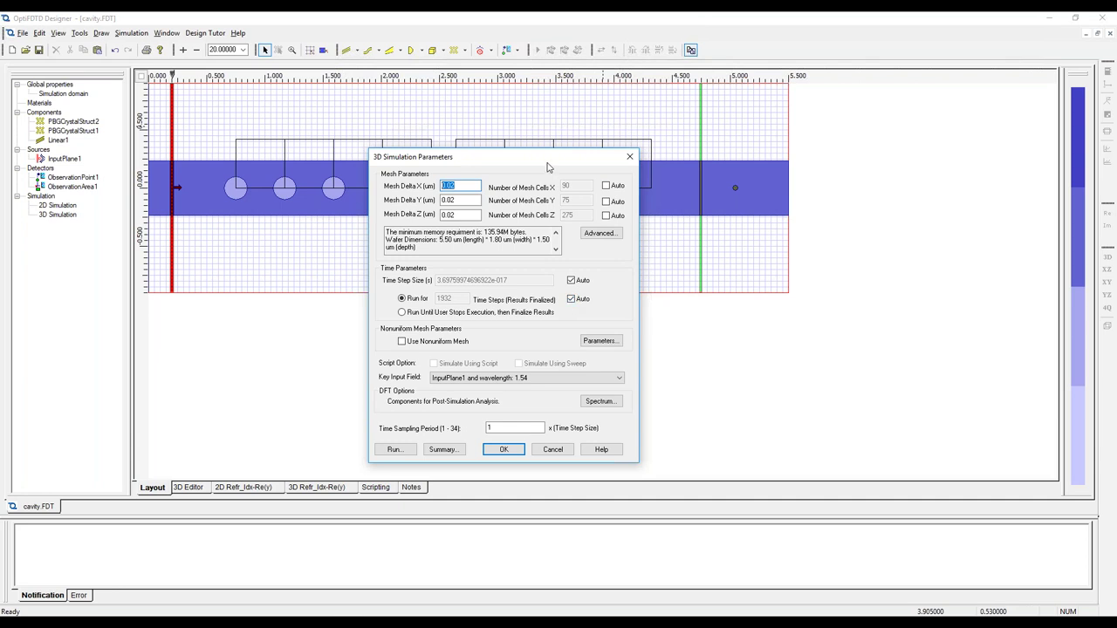
Replace the automatic time parameters with a time step size of 3e-017 s and a run of 48000 time steps
{"action": "left_click", "coordinate": [572, 281]}
{"action": "double_click", "coordinate": [494, 280]}
{"action": "left_click_drag", "start_coordinate": [494, 280], "coordinate": [445, 280]}
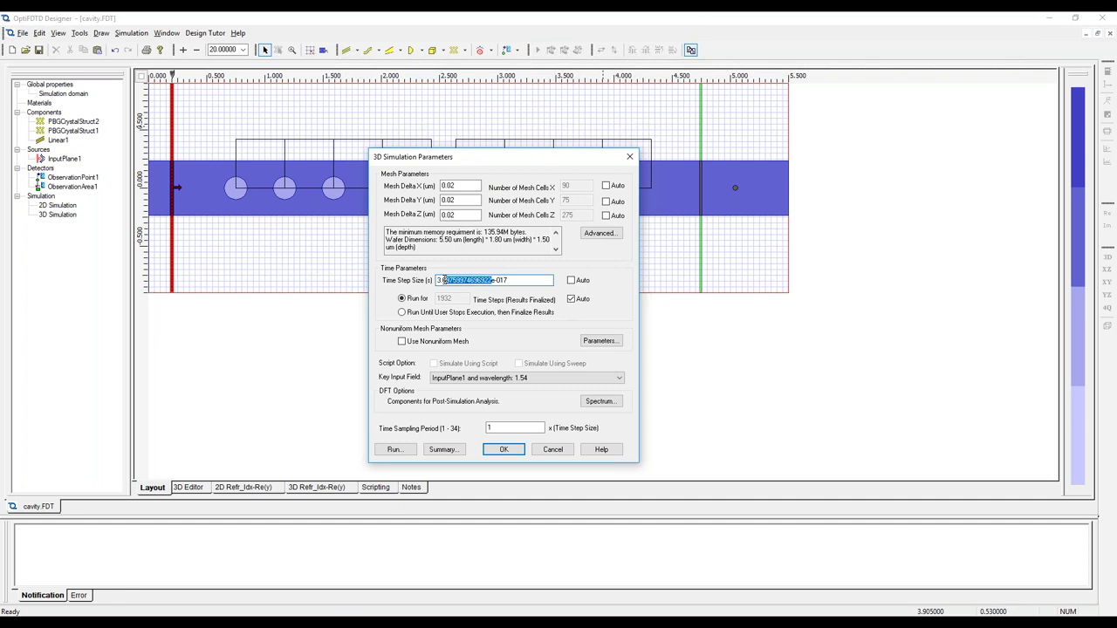
{"action": "type", "text": "0"}
{"action": "left_click", "coordinate": [572, 299]}
{"action": "left_click_drag", "start_coordinate": [459, 298], "coordinate": [432, 298]}
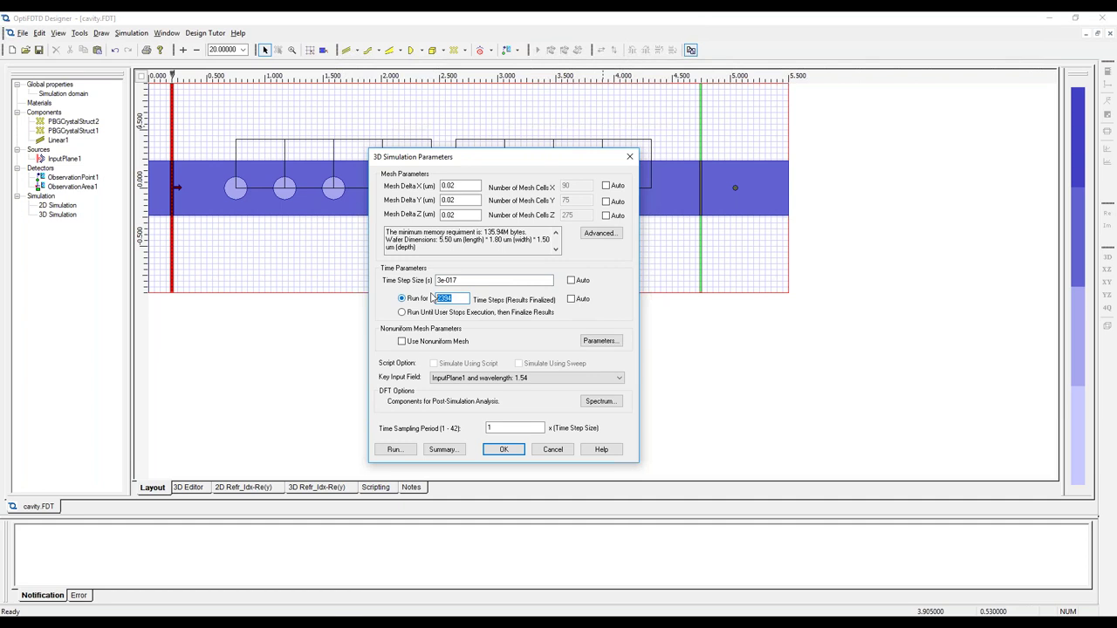
{"action": "type", "text": "48000"}
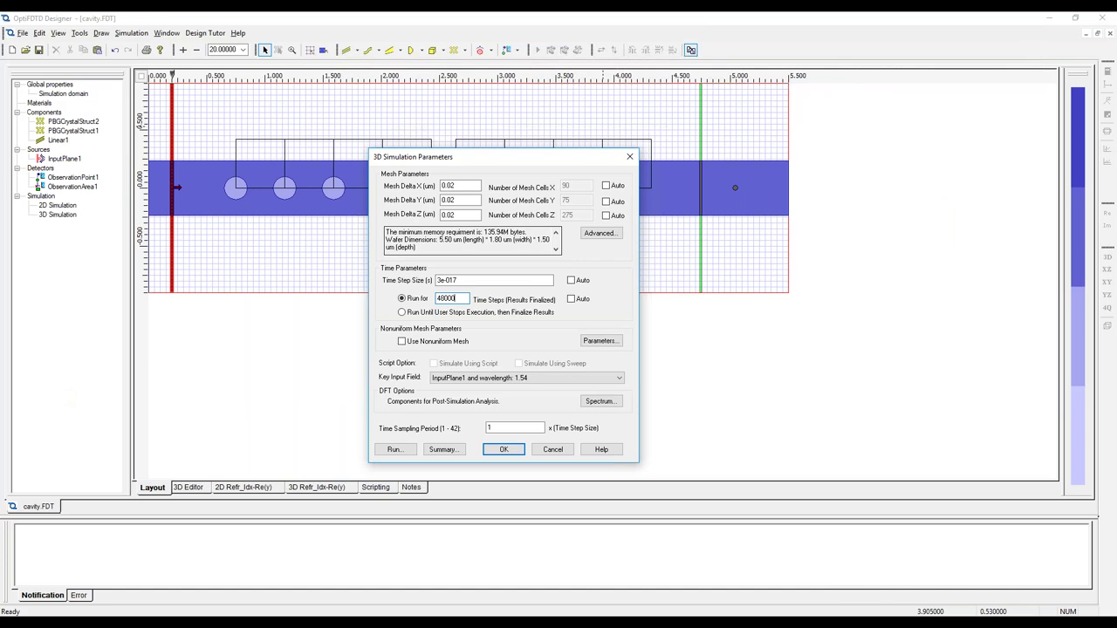
Turn off the automatic spectral DFT settings and set the number of samples to 200
{"action": "left_click_drag", "start_coordinate": [573, 157], "coordinate": [518, 142]}
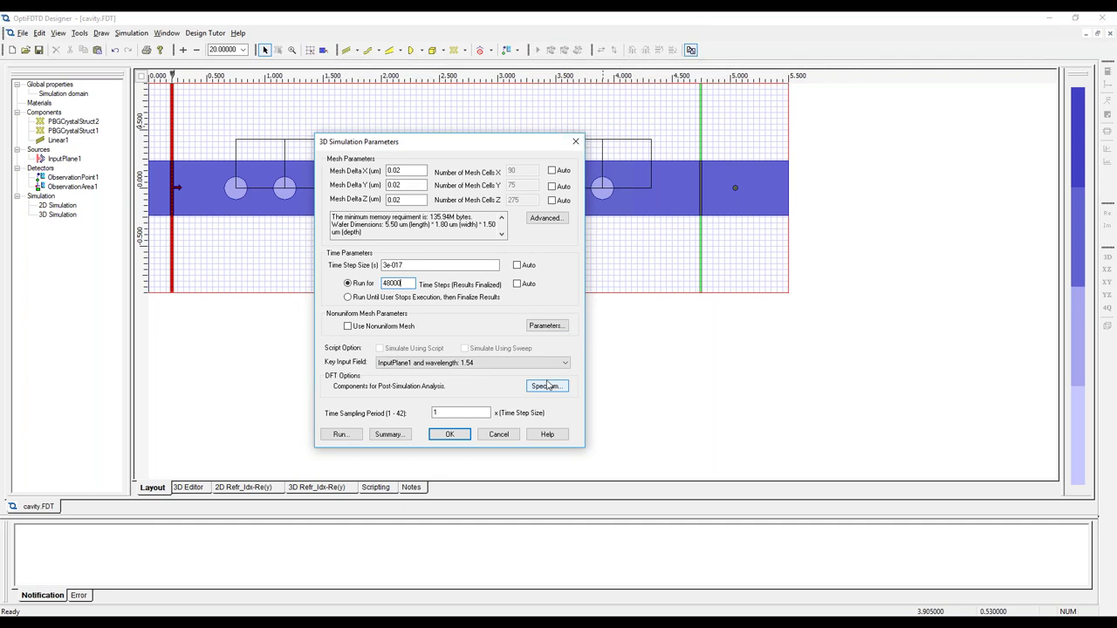
{"action": "left_click", "coordinate": [548, 386]}
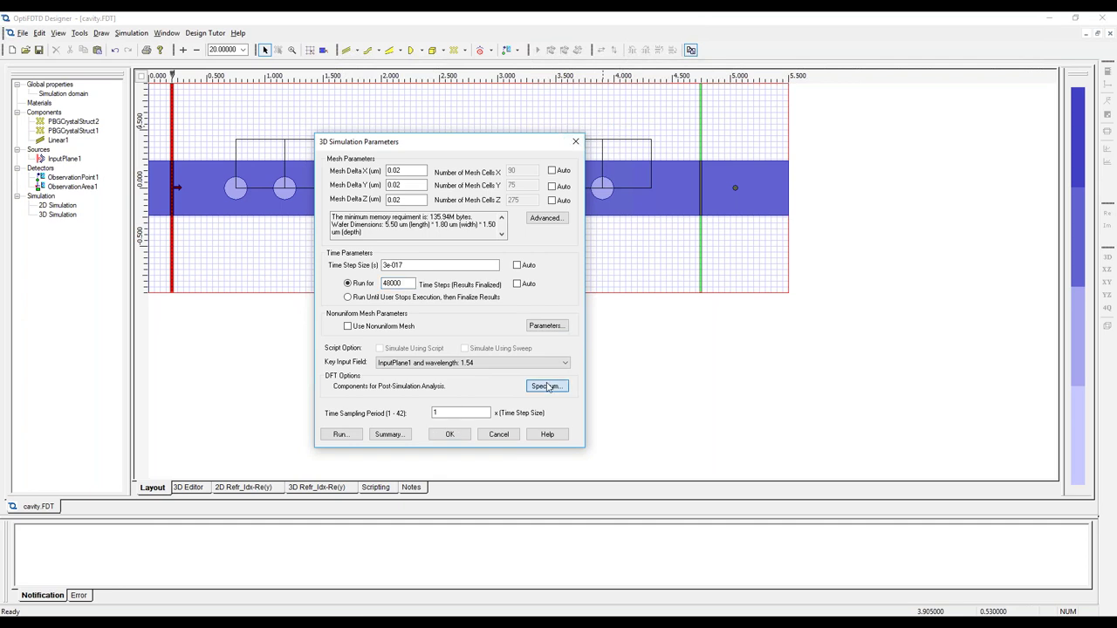
{"action": "left_click_drag", "start_coordinate": [448, 236], "coordinate": [699, 235]}
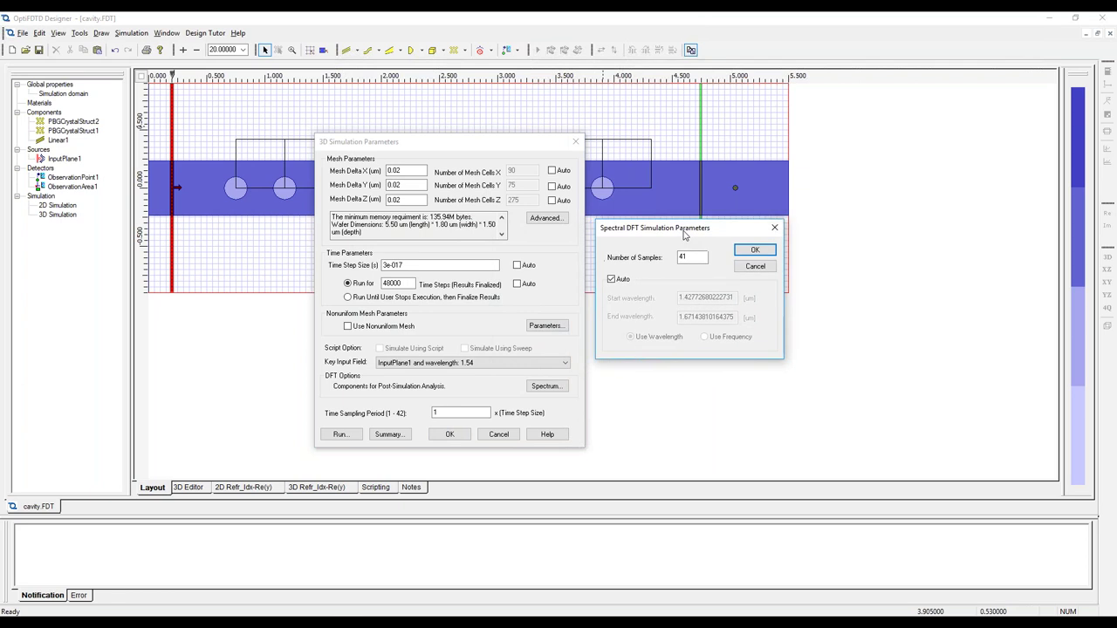
{"action": "left_click", "coordinate": [612, 279]}
{"action": "double_click", "coordinate": [689, 257]}
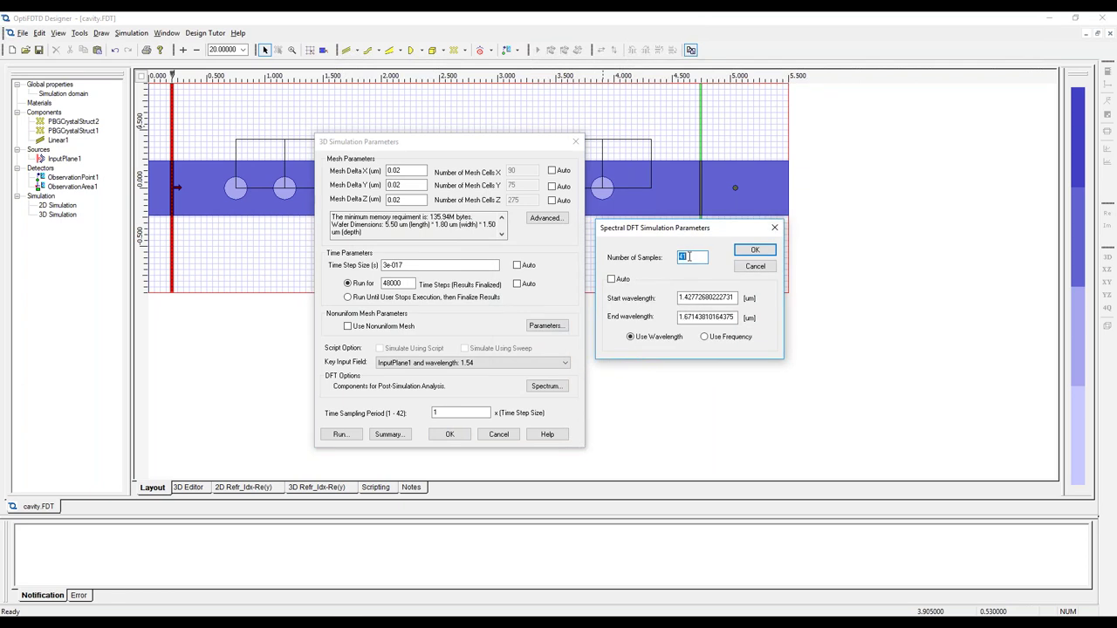
{"action": "type", "text": "200"}
Set the spectral DFT range to start at 1.5 µm and end at 1.6 µm, and apply it
{"action": "left_click", "coordinate": [686, 298]}
{"action": "left_click_drag", "start_coordinate": [685, 298], "coordinate": [796, 313]}
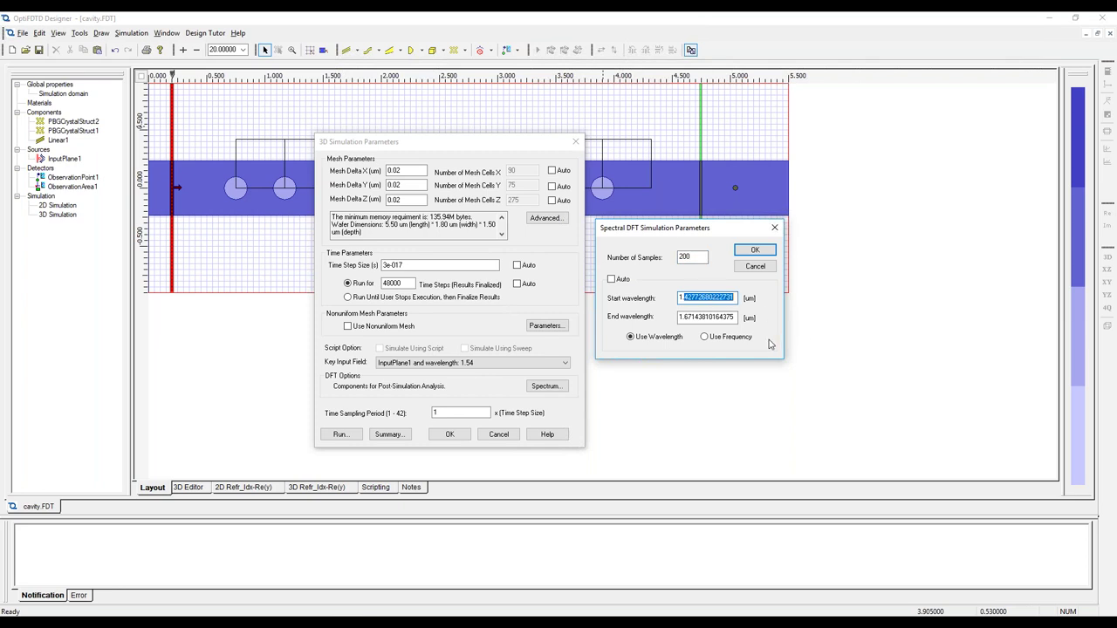
{"action": "type", "text": ".5"}
{"action": "left_click_drag", "start_coordinate": [687, 317], "coordinate": [742, 319]}
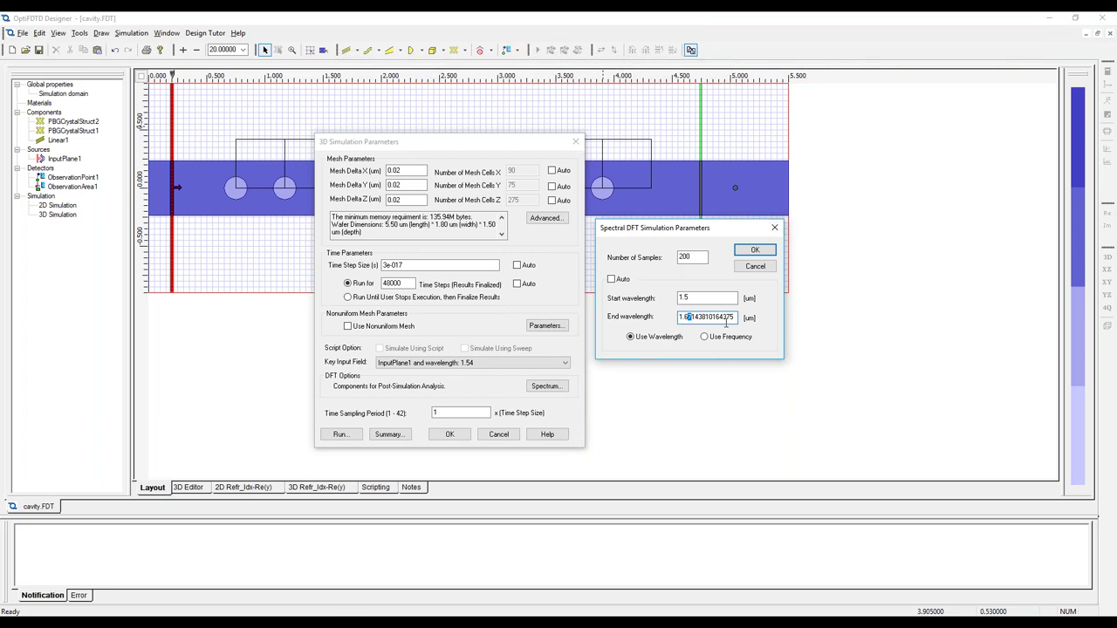
{"action": "key", "text": "BackSpace"}
{"action": "left_click", "coordinate": [753, 250]}
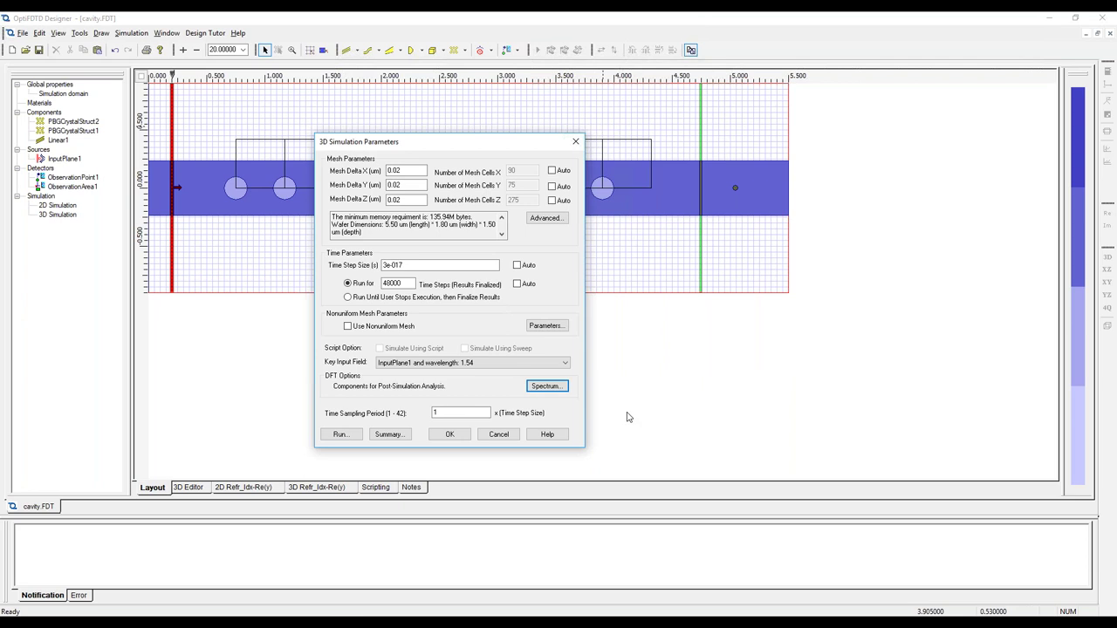
Accept the 3D simulation parameters and save the design
{"action": "left_click_drag", "start_coordinate": [495, 133], "coordinate": [511, 120]}
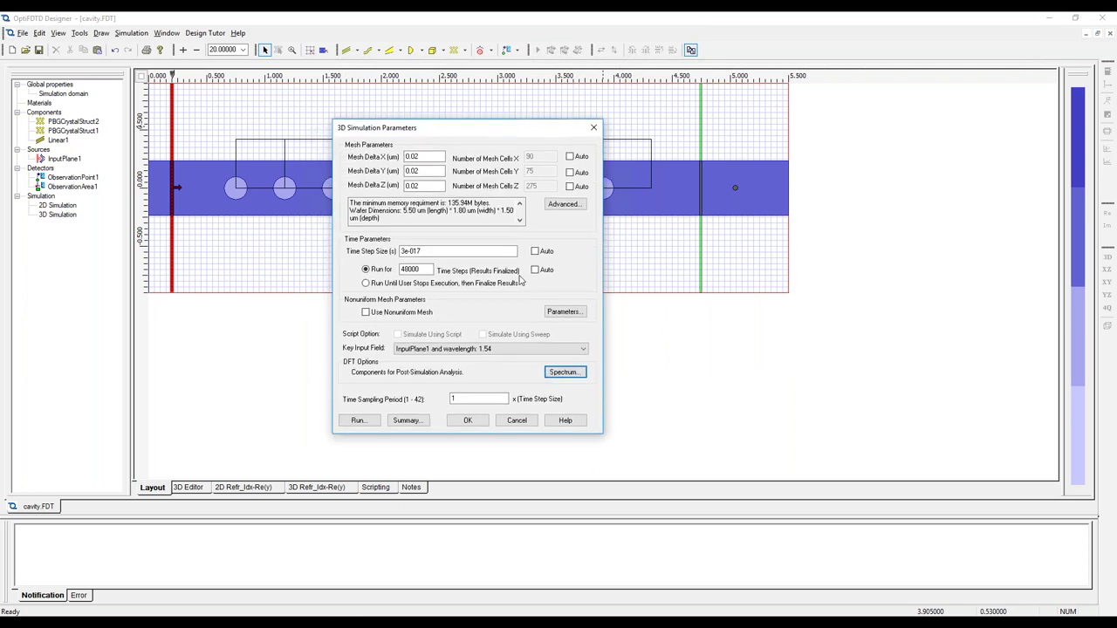
{"action": "left_click", "coordinate": [462, 422]}
{"action": "left_click", "coordinate": [39, 49]}
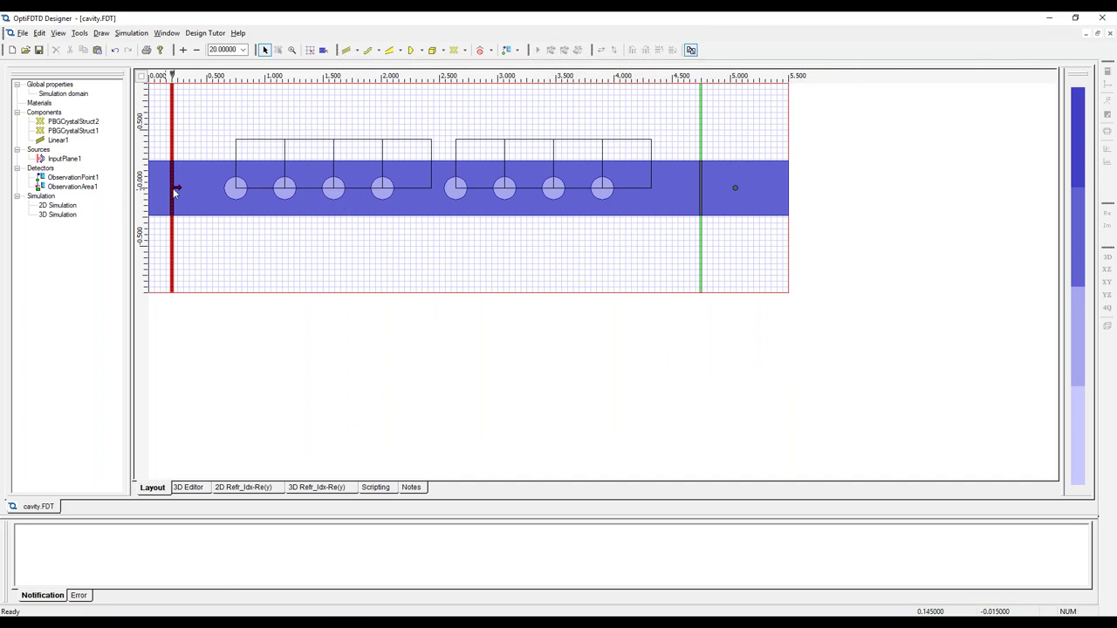
Calculate one full-vector mode for the input plane's 3D transverse field with the finite difference solver
{"action": "left_click", "coordinate": [69, 161]}
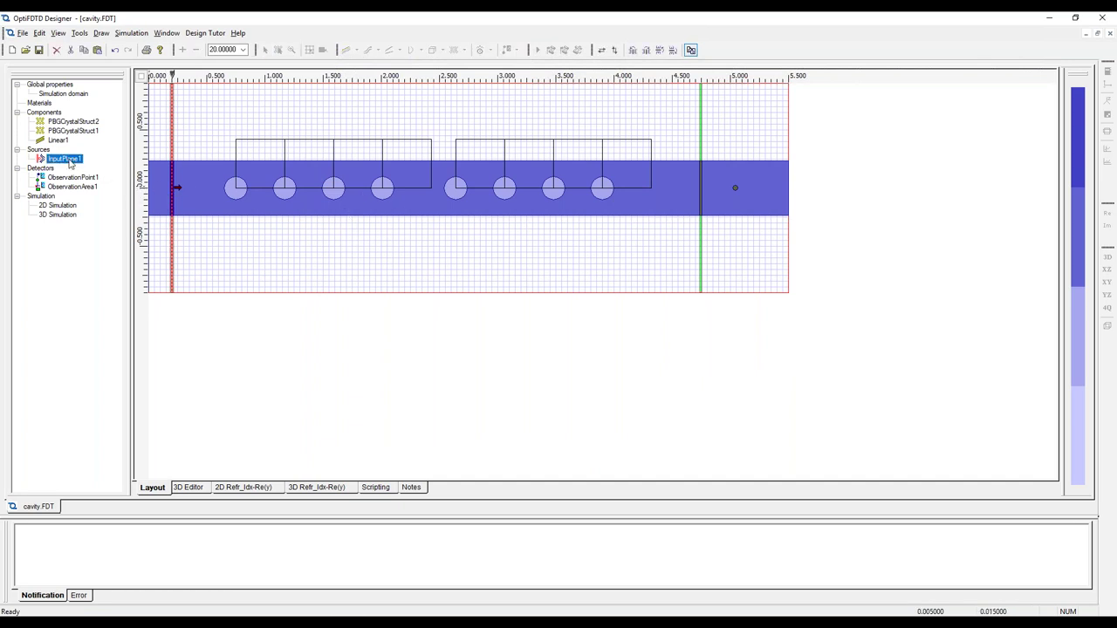
{"action": "double_click", "coordinate": [69, 161]}
{"action": "left_click", "coordinate": [511, 217]}
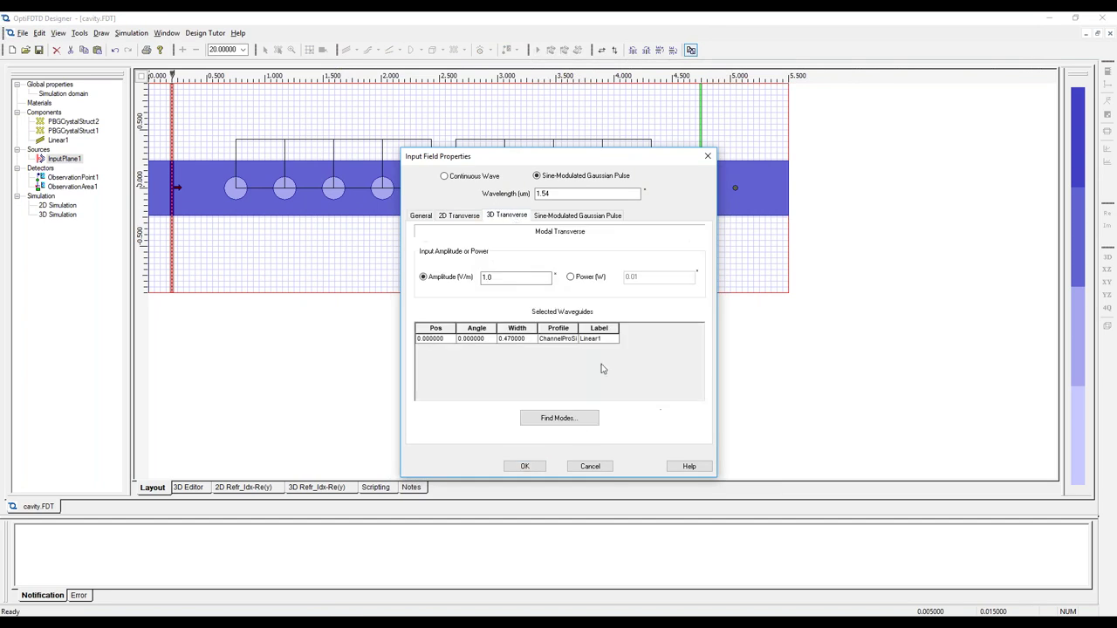
{"action": "left_click", "coordinate": [578, 424]}
{"action": "left_click", "coordinate": [513, 384]}
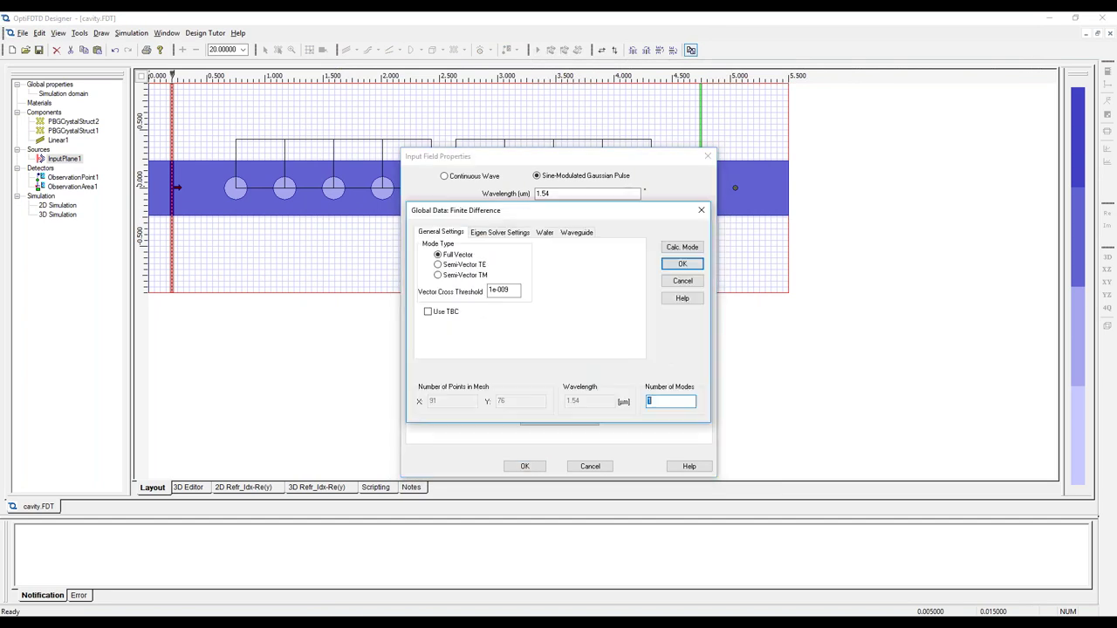
{"action": "left_click", "coordinate": [682, 248]}
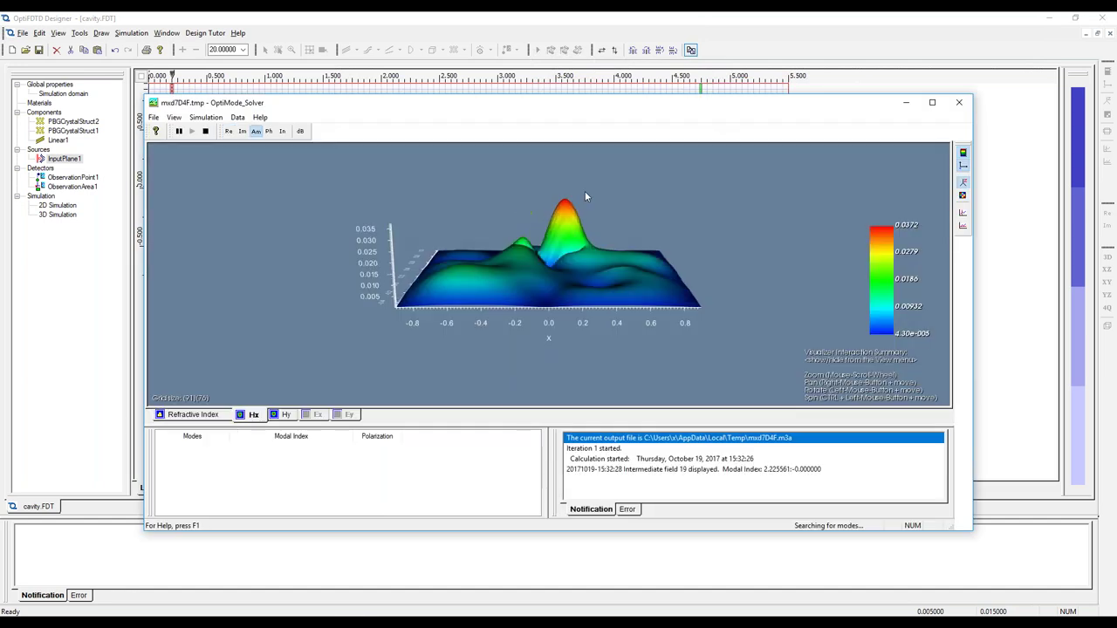
View the calculated mode's Ex field profile from above
{"action": "left_click_drag", "start_coordinate": [629, 289], "coordinate": [533, 341]}
{"action": "left_click", "coordinate": [316, 415]}
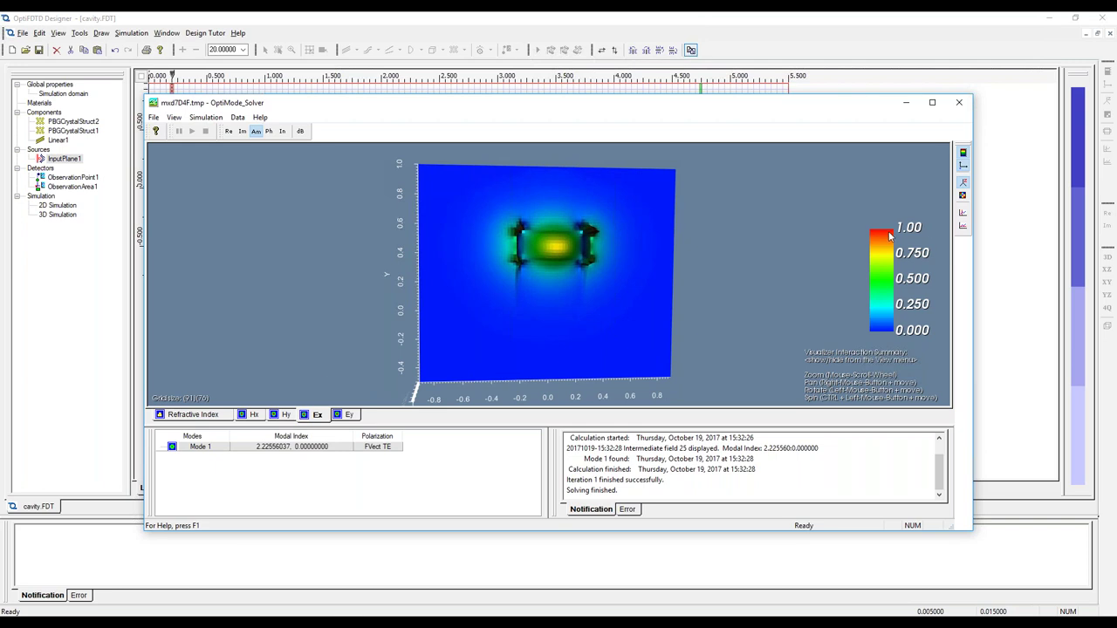
{"action": "left_click_drag", "start_coordinate": [622, 327], "coordinate": [573, 300]}
Exit the mode solver, keep the calculated mode, and apply the input plane's field properties
{"action": "left_click", "coordinate": [156, 118]}
{"action": "left_click", "coordinate": [175, 133]}
{"action": "left_click", "coordinate": [683, 265]}
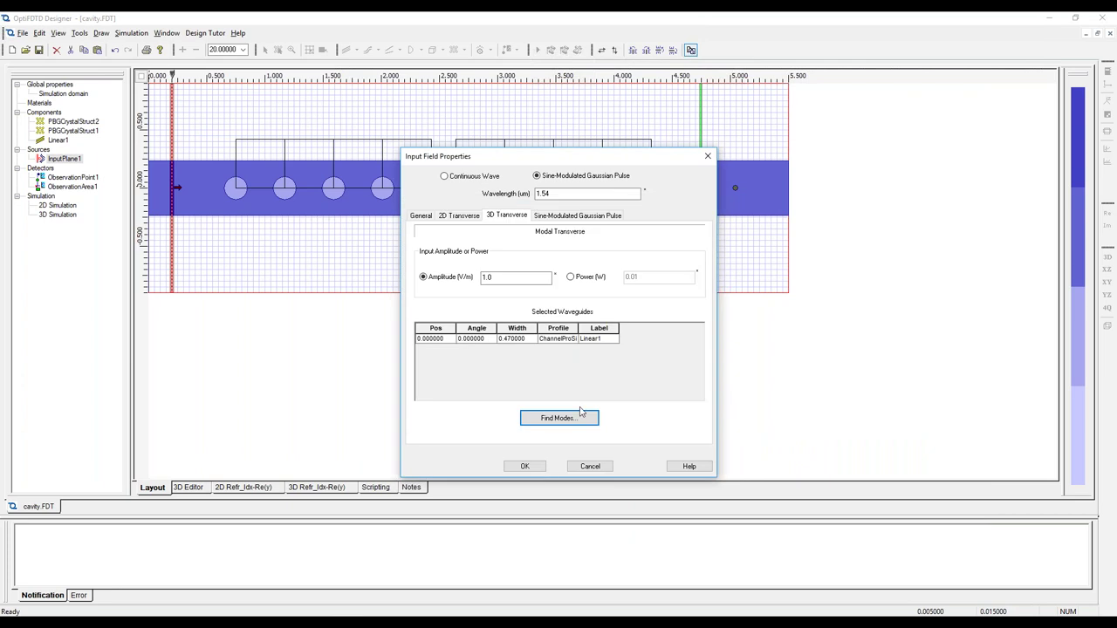
{"action": "left_click", "coordinate": [517, 466]}
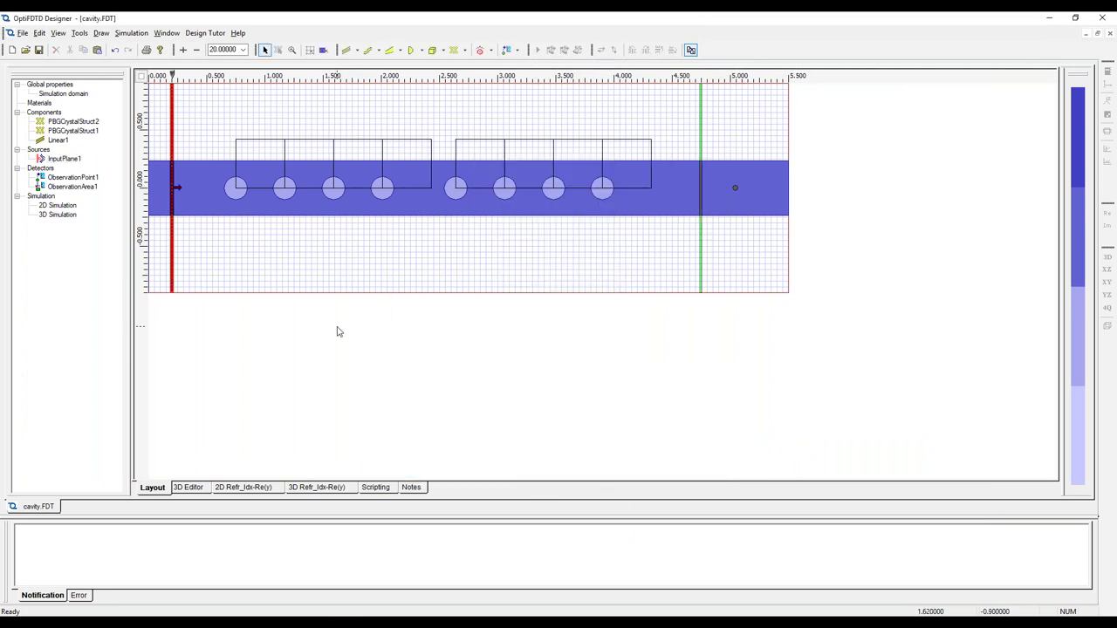
Run the 3D simulation of the cavity with the current simulation parameters
{"action": "left_click", "coordinate": [131, 32]}
{"action": "left_click", "coordinate": [160, 84]}
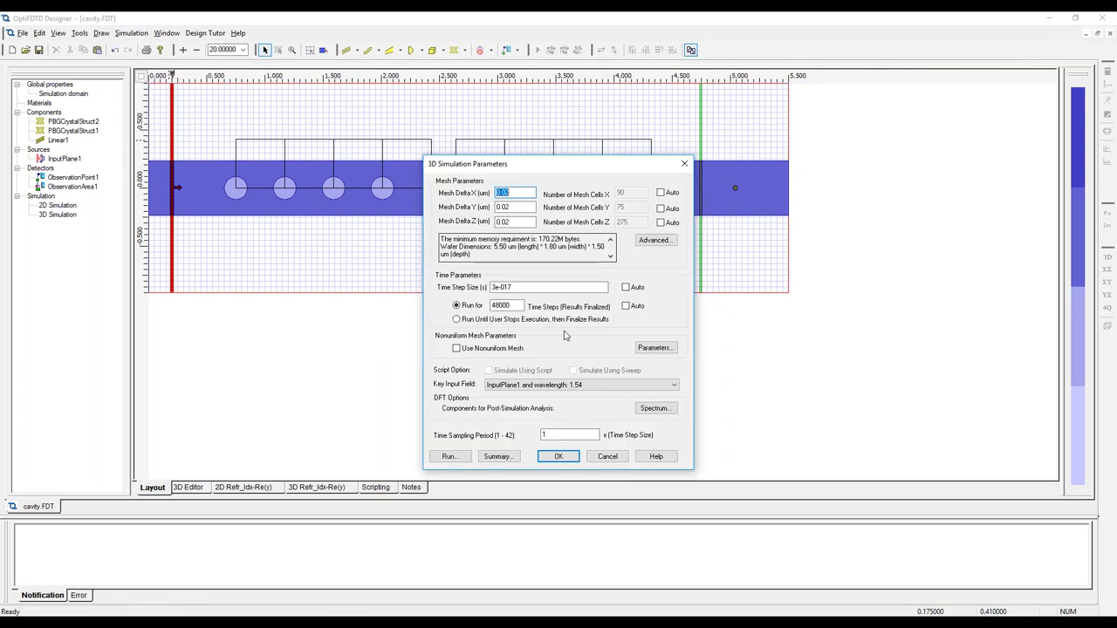
{"action": "left_click", "coordinate": [458, 459]}
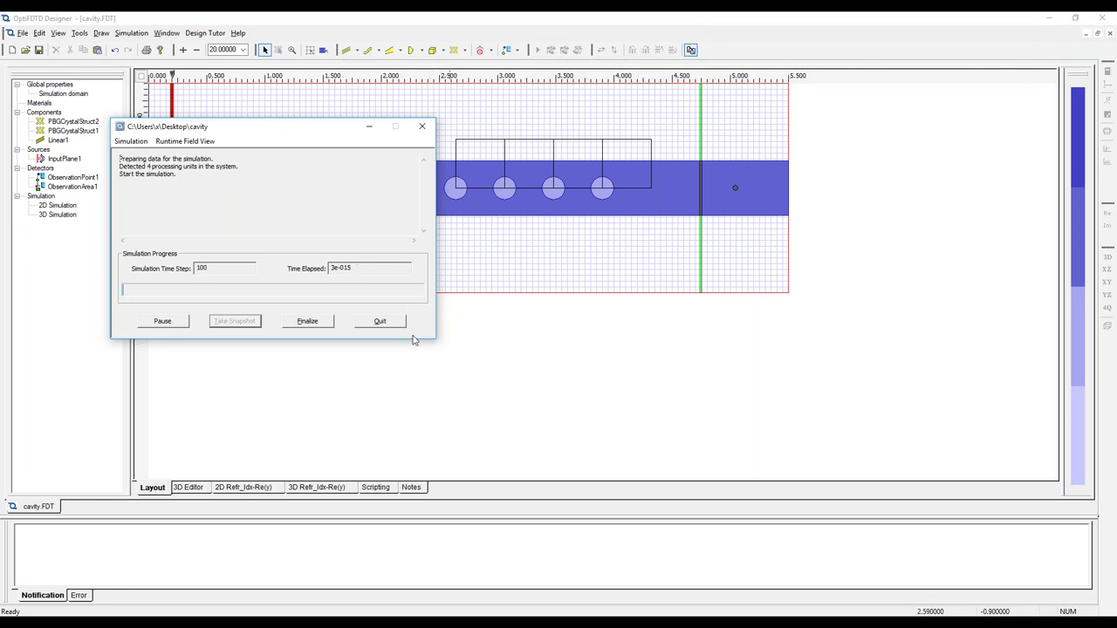
{"action": "left_click_drag", "start_coordinate": [228, 133], "coordinate": [395, 184]}
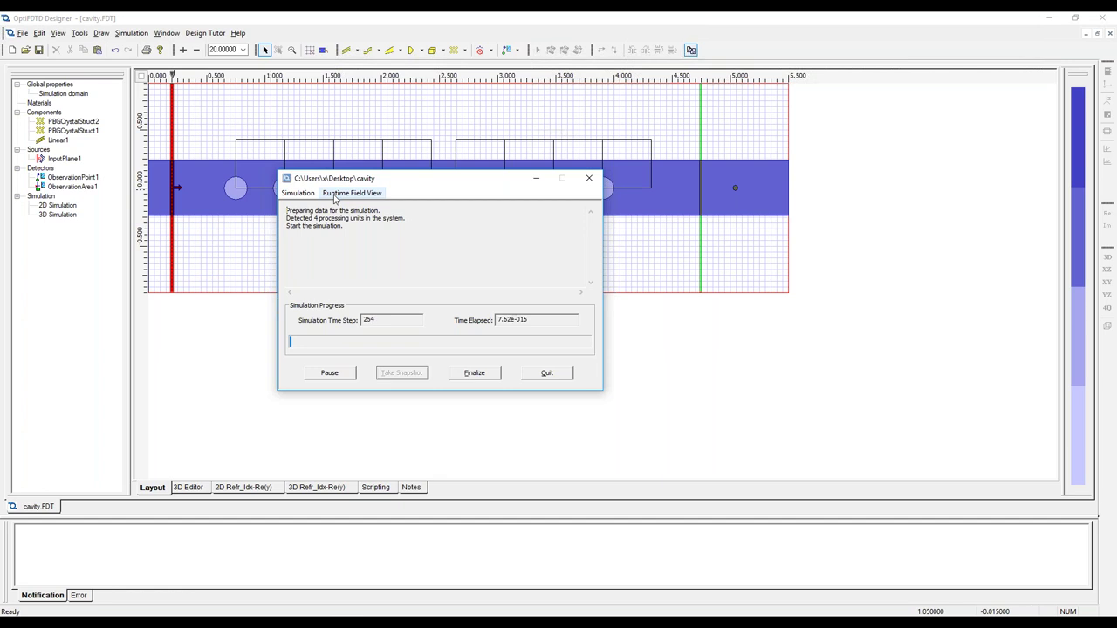
View the Ex field at ObservationPoint1 while the simulation runs, using the pre-defined layout observer, and close the plot
{"action": "left_click", "coordinate": [334, 197]}
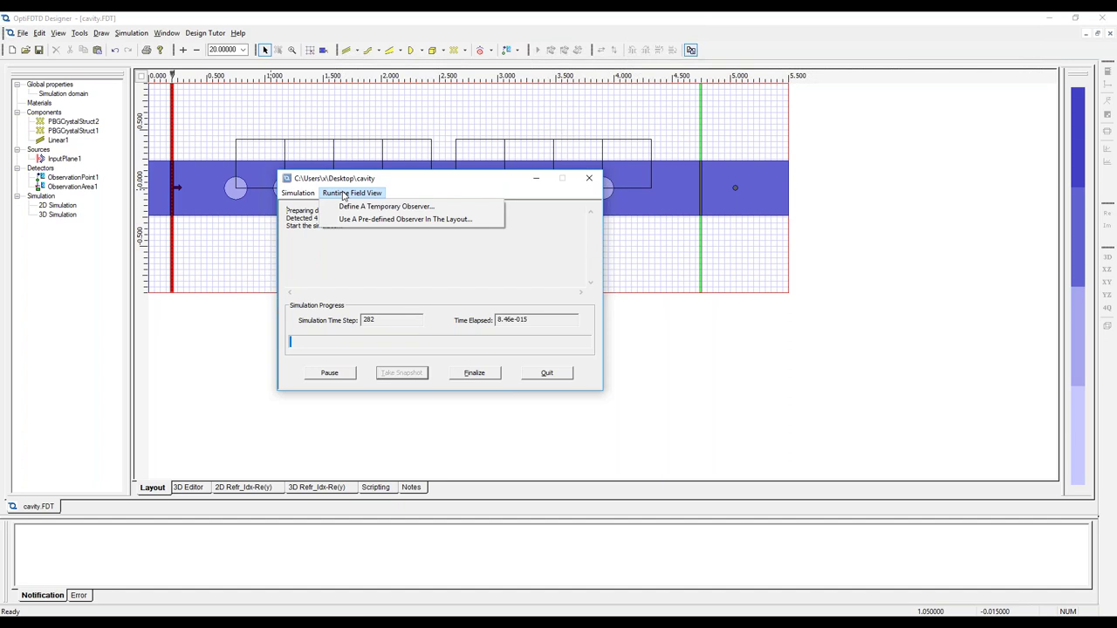
{"action": "left_click", "coordinate": [372, 220]}
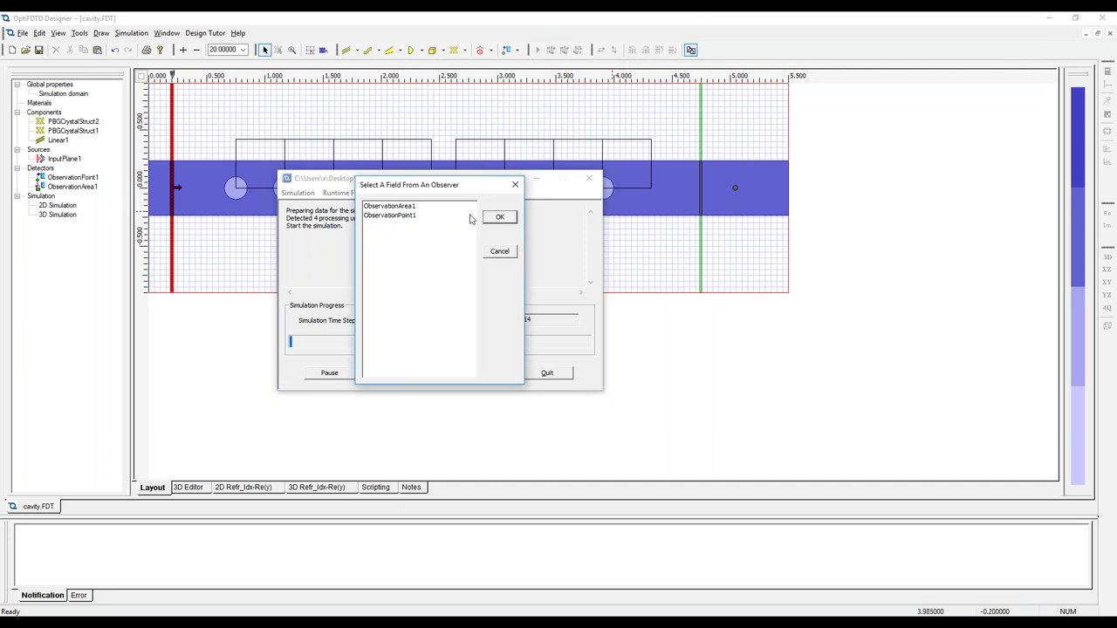
{"action": "double_click", "coordinate": [398, 216]}
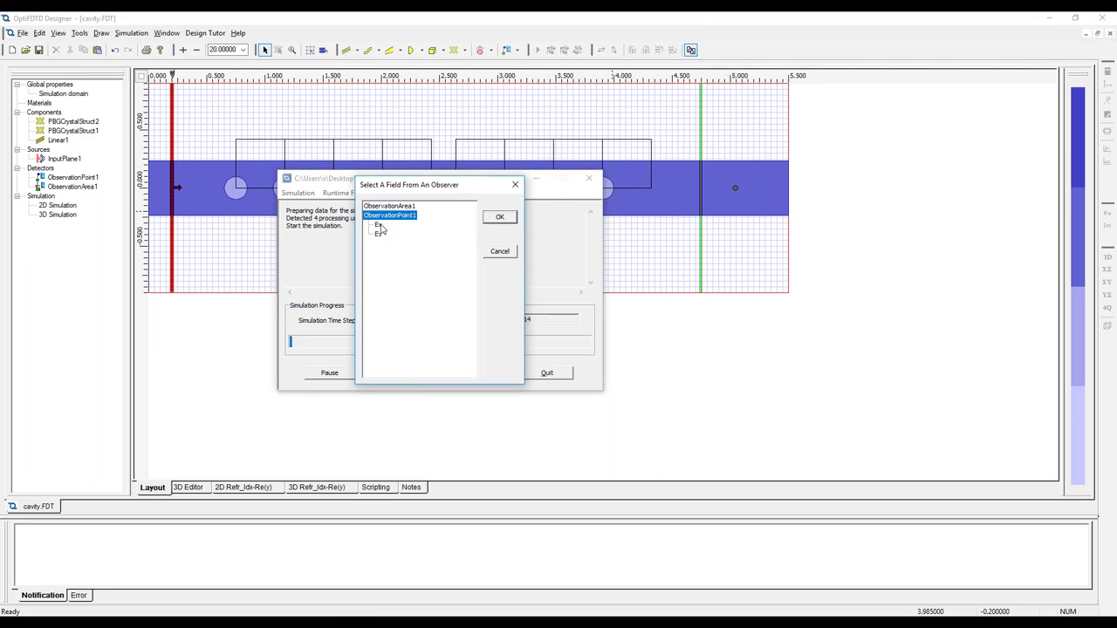
{"action": "left_click", "coordinate": [379, 225]}
{"action": "left_click", "coordinate": [504, 219]}
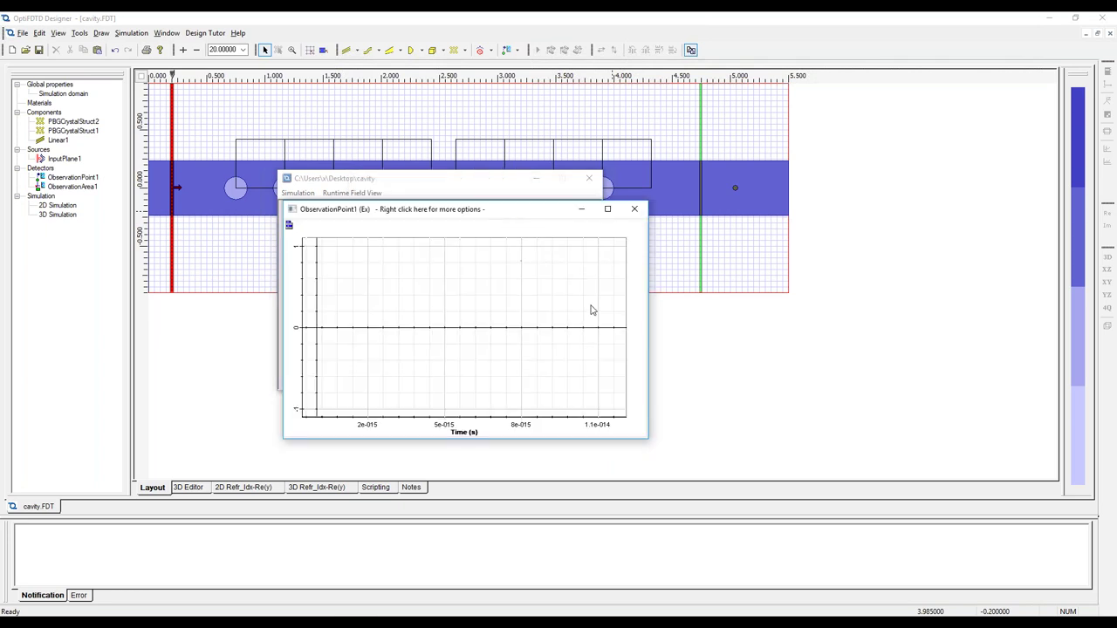
{"action": "left_click_drag", "start_coordinate": [482, 218], "coordinate": [730, 260]}
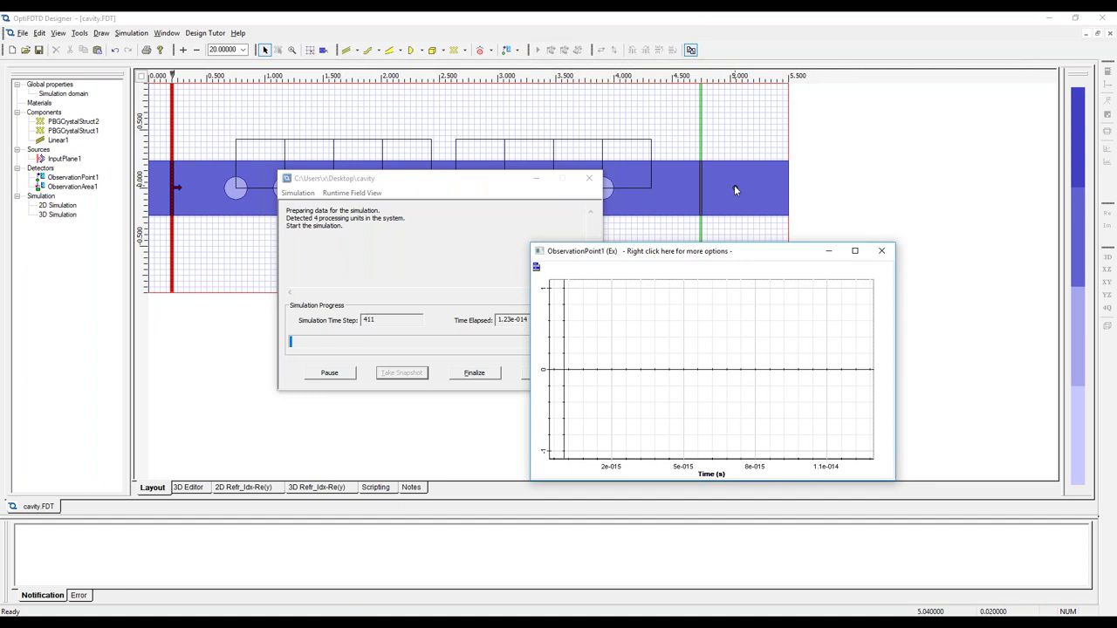
{"action": "left_click", "coordinate": [881, 250]}
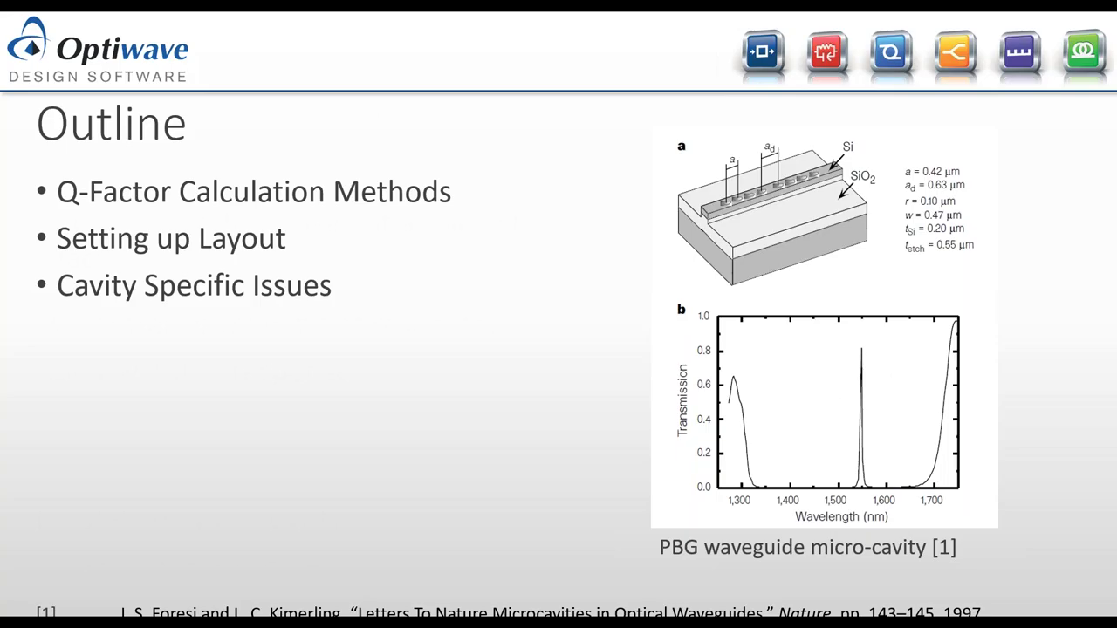
{"action": "key", "text": "Right"}
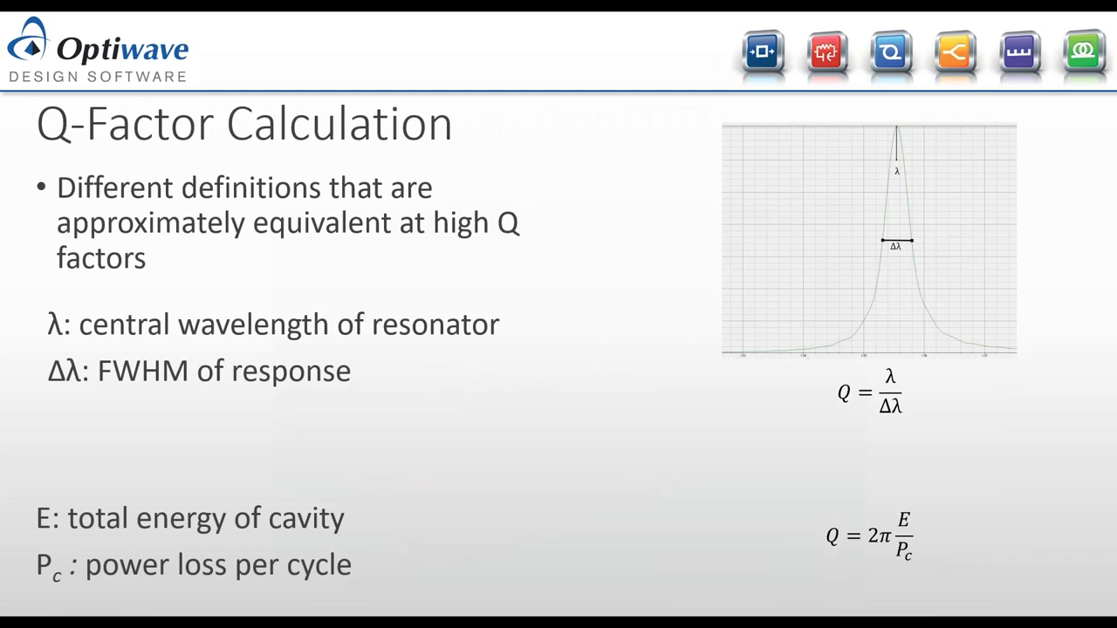
{"action": "key", "text": "Right"}
{"action": "key", "text": "Right"}
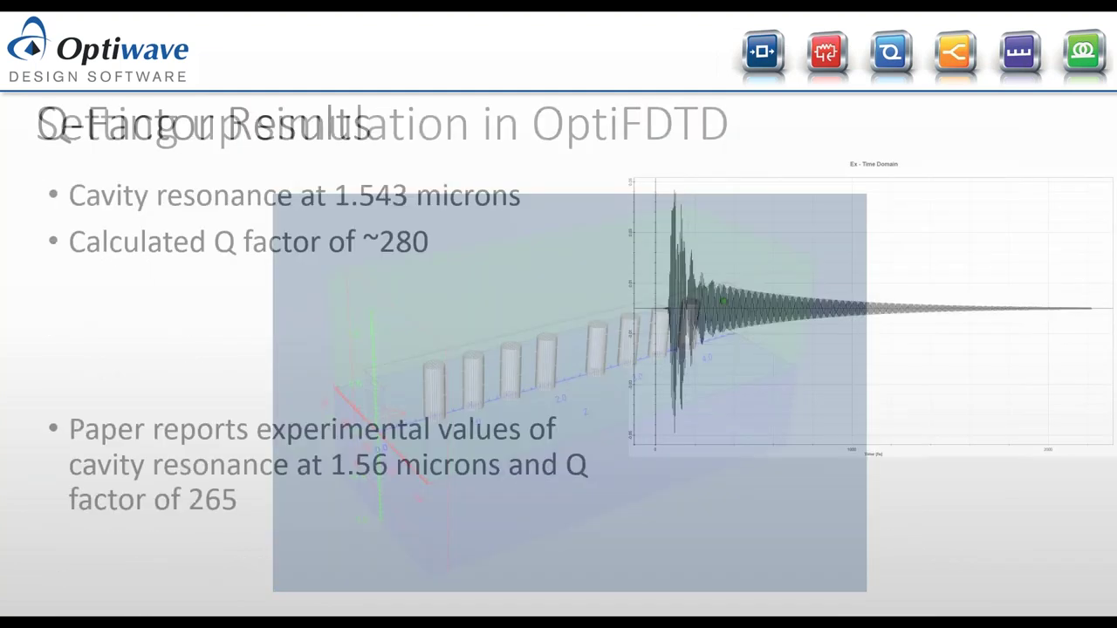
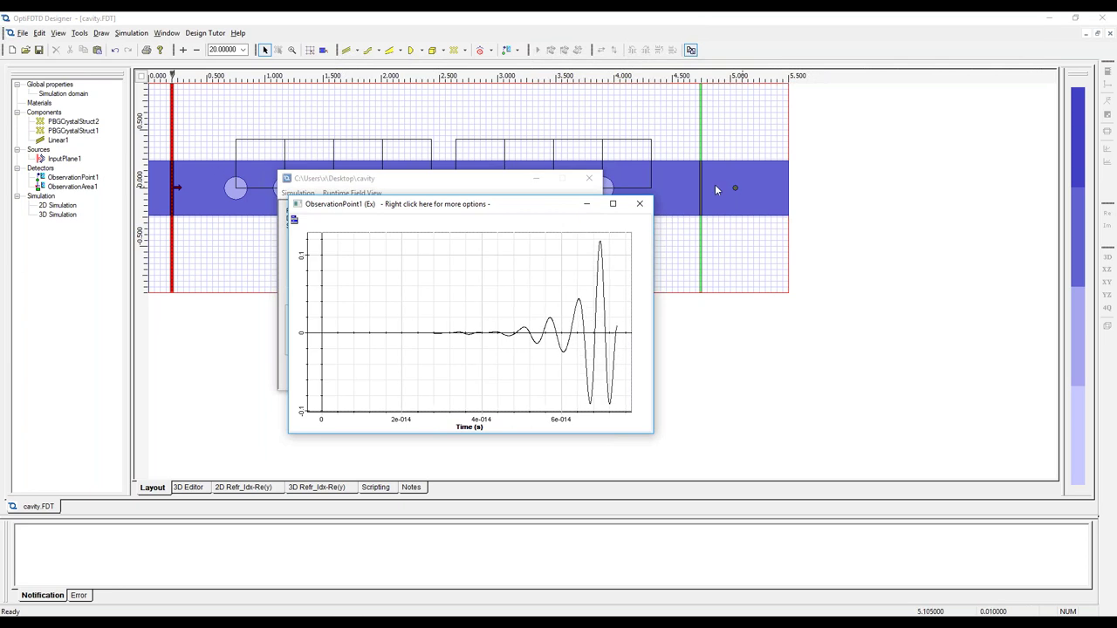
Close the runtime plot, open Q-factor-savedBestLowResolution.fda in OptiFDTD Analyzer, and display ObservationPoint1's time-domain Ex response
{"action": "left_click", "coordinate": [644, 206]}
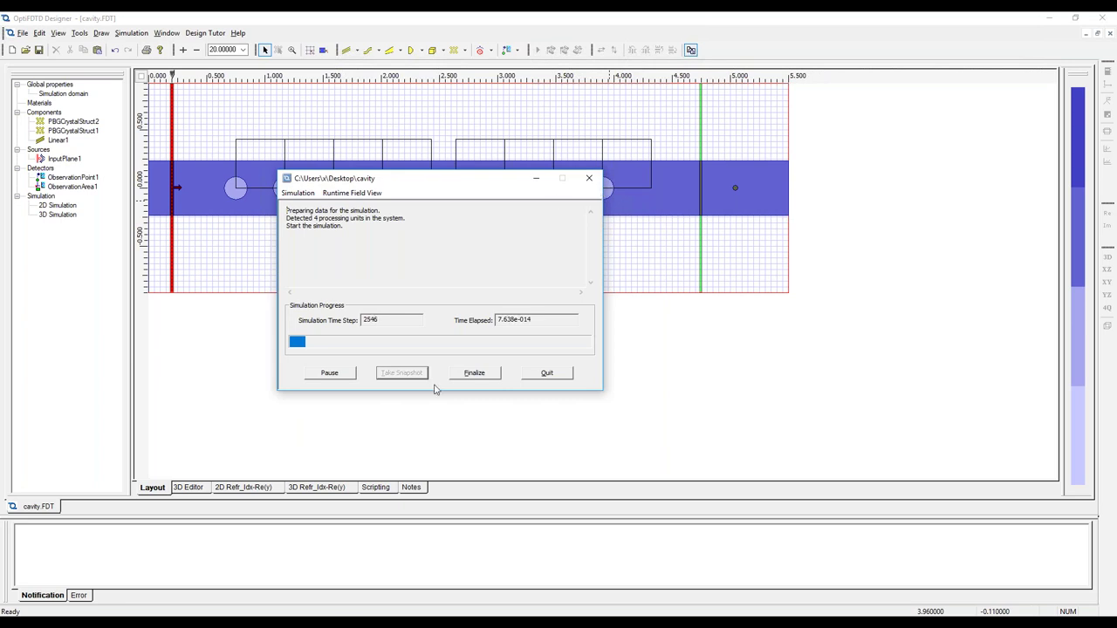
{"action": "key", "text": "alt+Tab"}
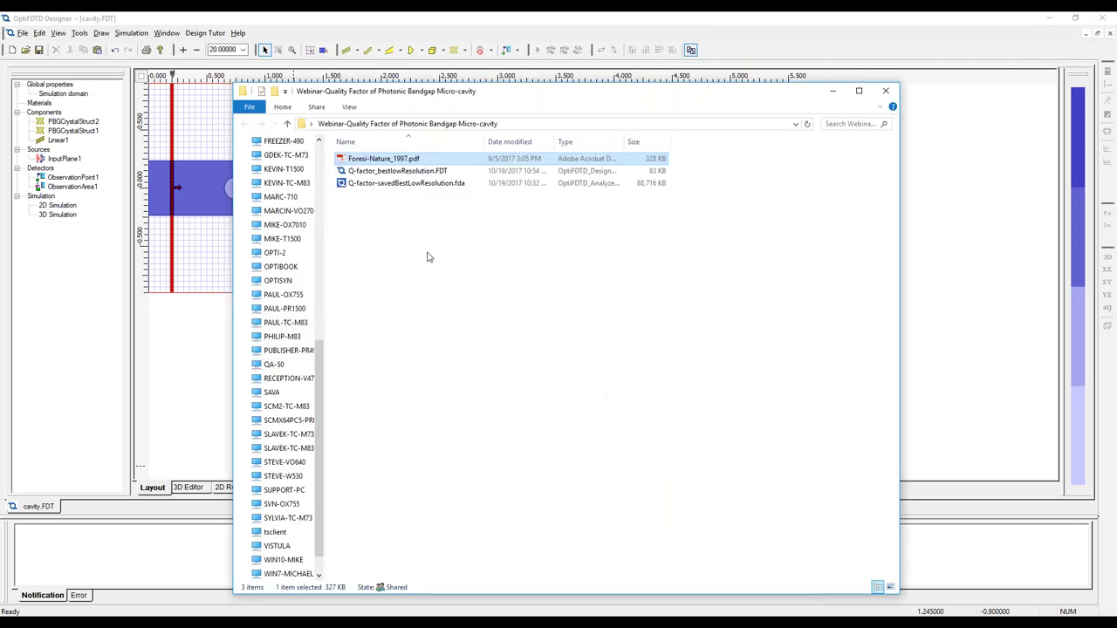
{"action": "left_click", "coordinate": [458, 185]}
{"action": "double_click", "coordinate": [458, 185]}
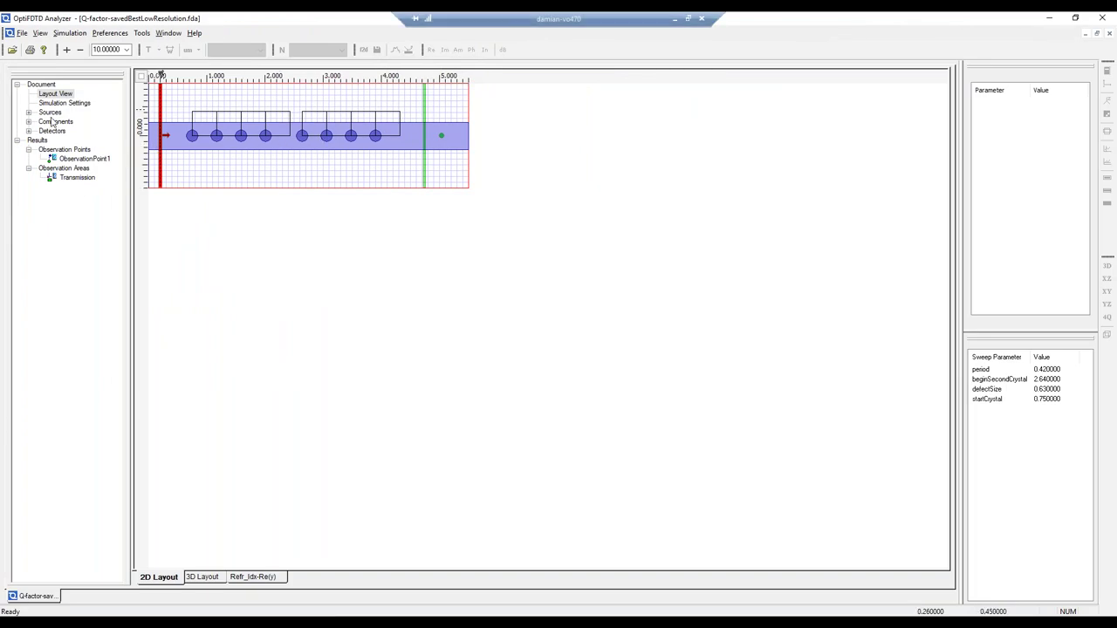
{"action": "double_click", "coordinate": [107, 159]}
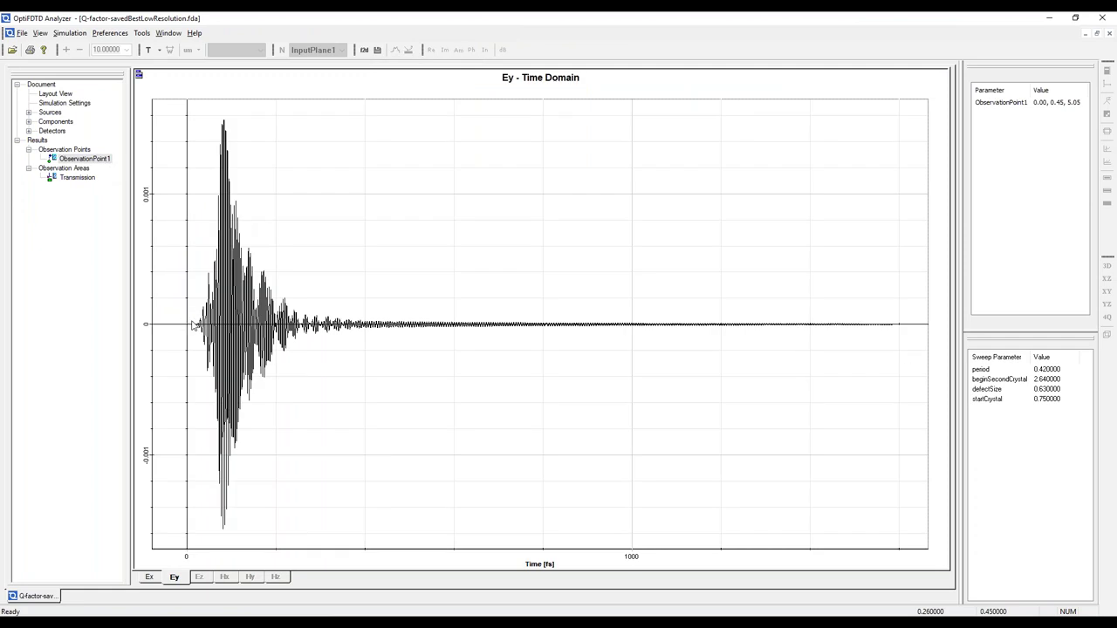
{"action": "left_click", "coordinate": [150, 578]}
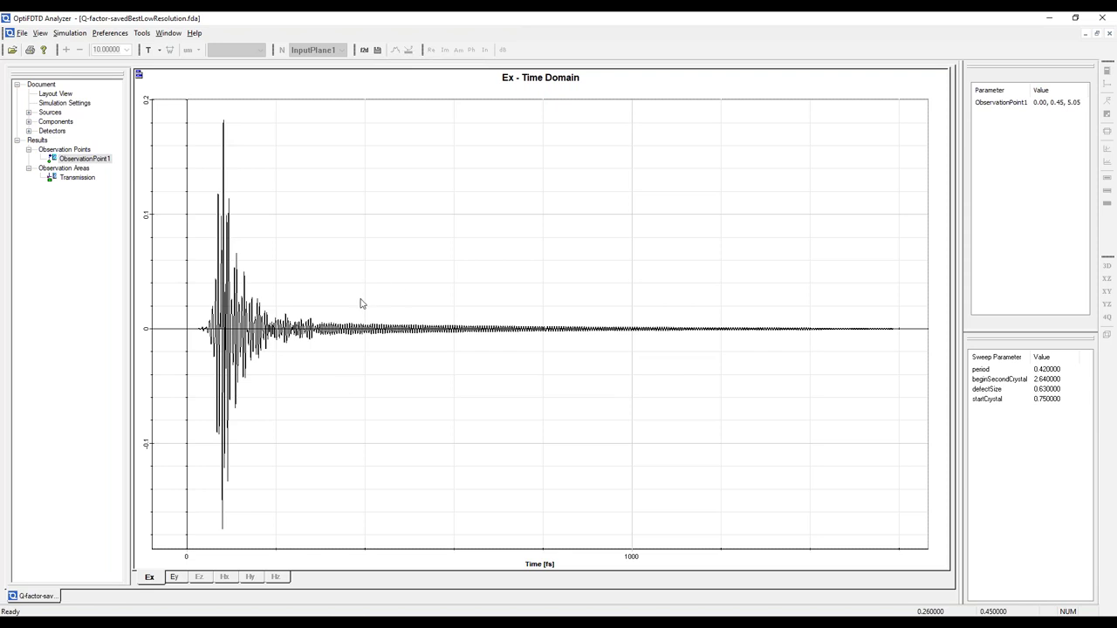
Open the power spectrum of the Transmission observation area and plot the Pz power
{"action": "left_click", "coordinate": [83, 178]}
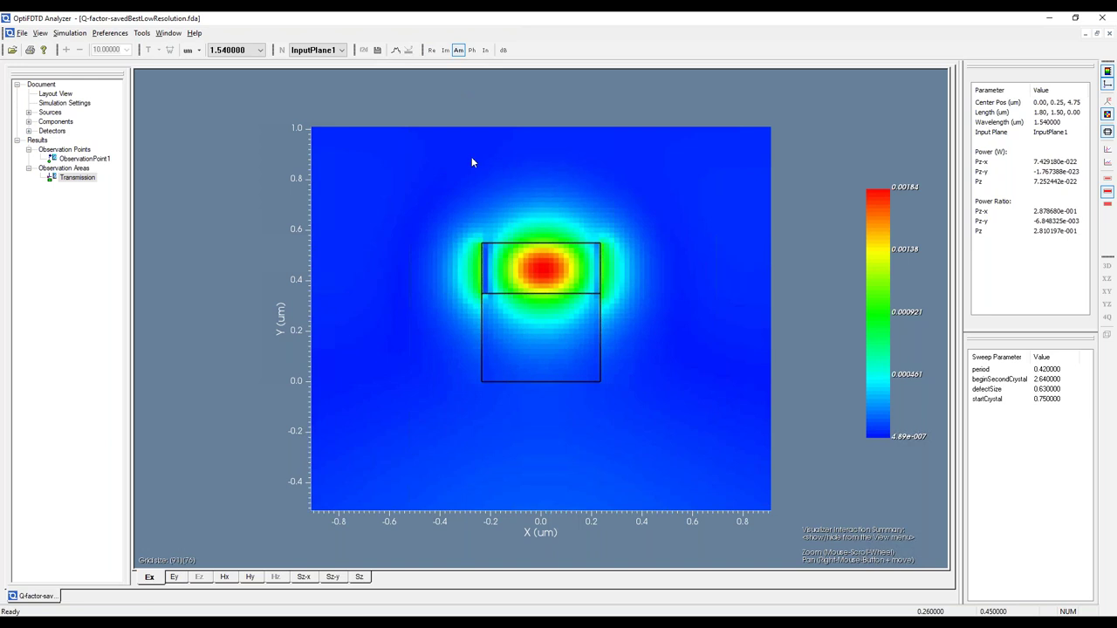
{"action": "left_click", "coordinate": [395, 50]}
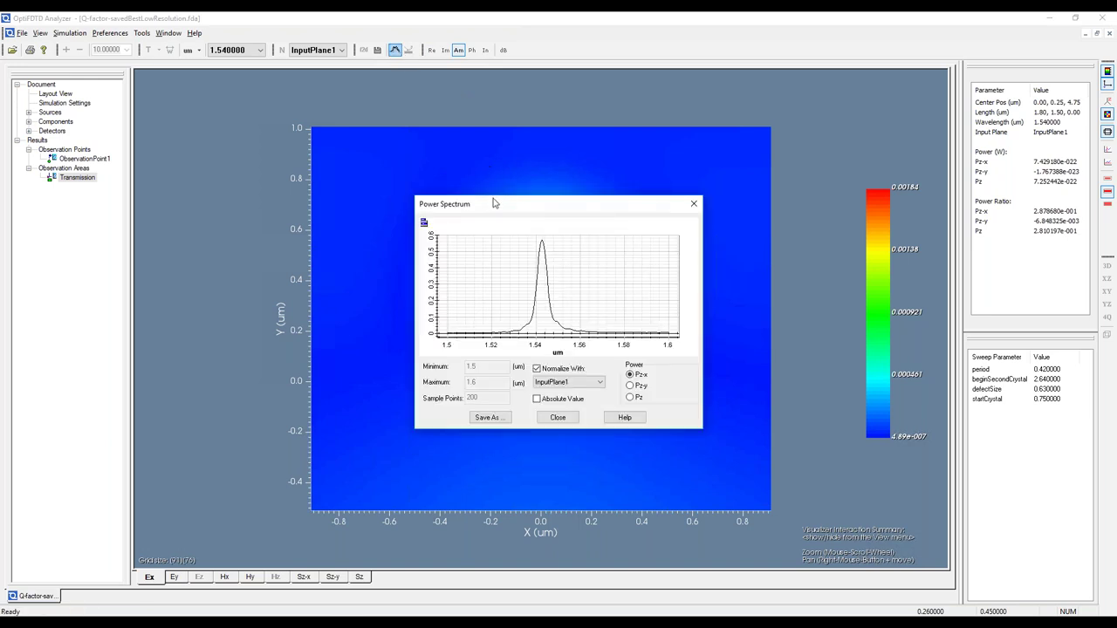
{"action": "left_click_drag", "start_coordinate": [493, 201], "coordinate": [459, 183]}
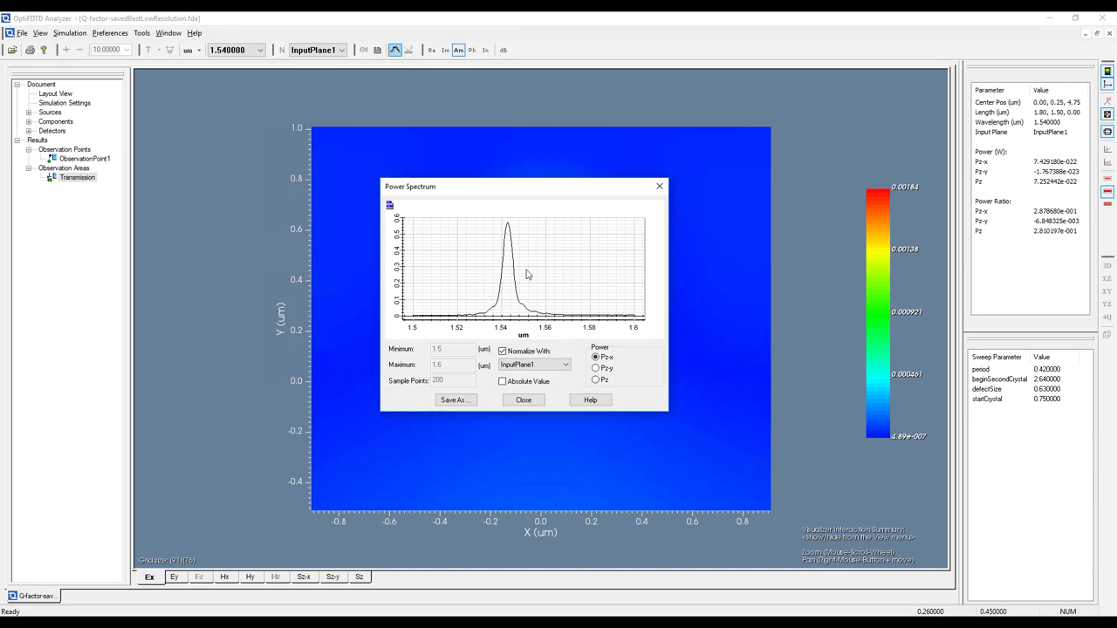
{"action": "left_click", "coordinate": [595, 379]}
Show the Info-Window for the spectrum and place a marker on the resonance peak at about 1.543 µm
{"action": "right_click", "coordinate": [506, 251]}
{"action": "left_click", "coordinate": [494, 229]}
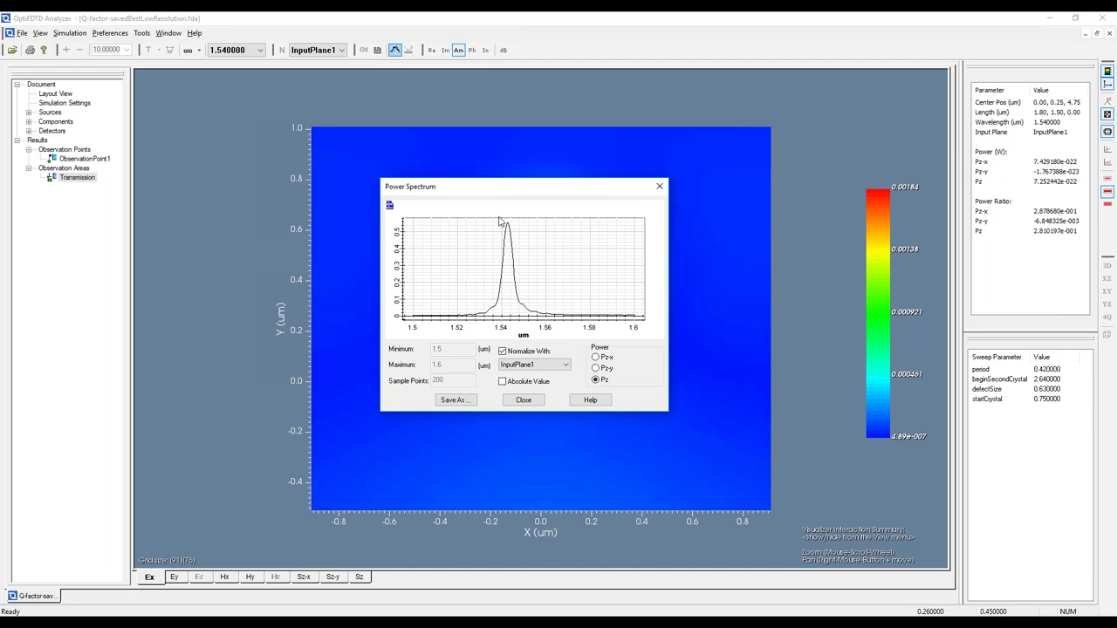
{"action": "left_click_drag", "start_coordinate": [491, 262], "coordinate": [522, 288]}
{"action": "left_click", "coordinate": [389, 205]}
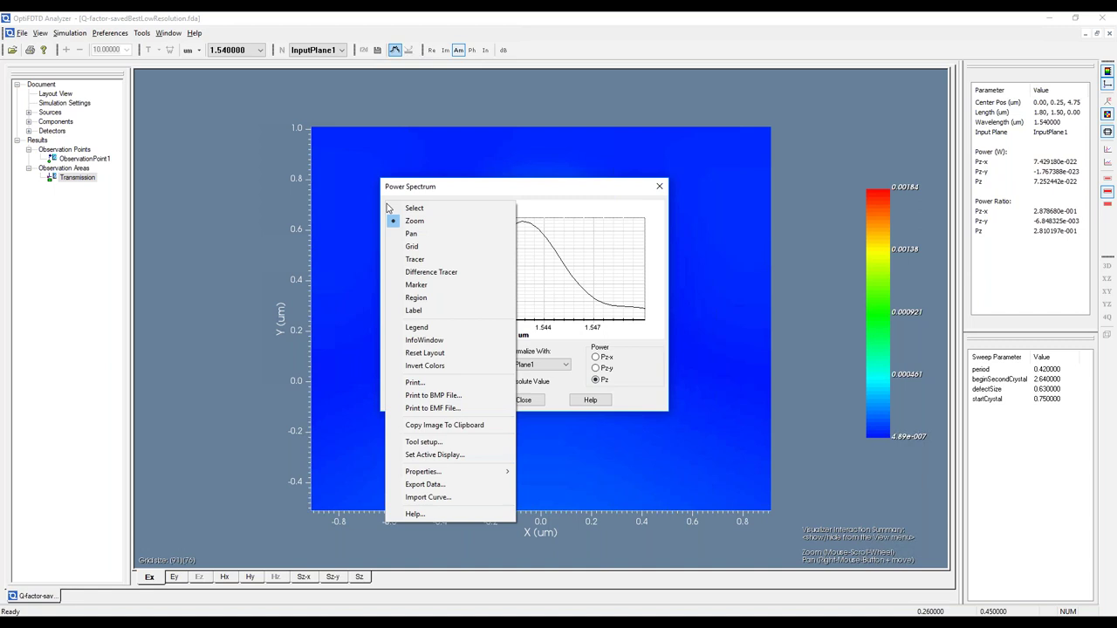
{"action": "left_click", "coordinate": [560, 190]}
{"action": "right_click", "coordinate": [509, 225]}
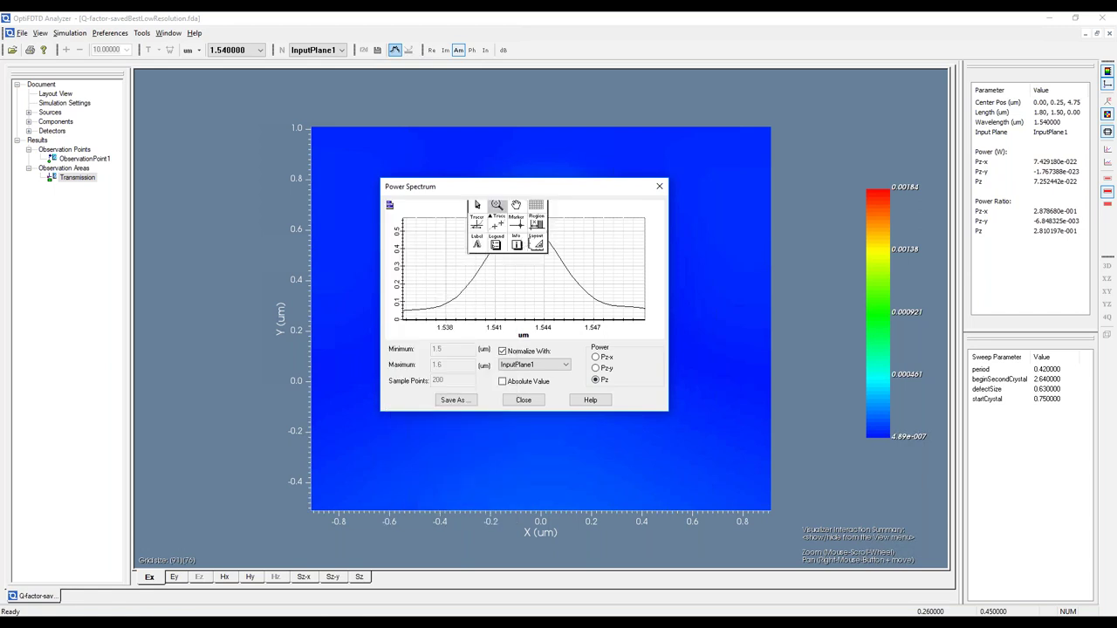
{"action": "left_click", "coordinate": [525, 243]}
{"action": "right_click", "coordinate": [501, 231]}
{"action": "left_click", "coordinate": [476, 218]}
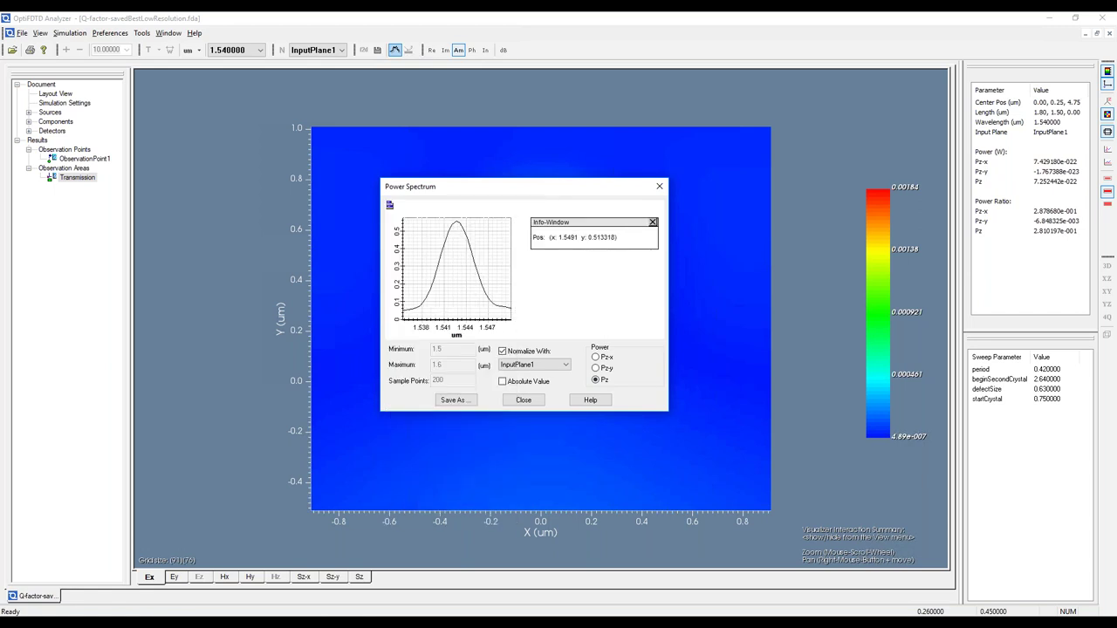
{"action": "left_click", "coordinate": [456, 223]}
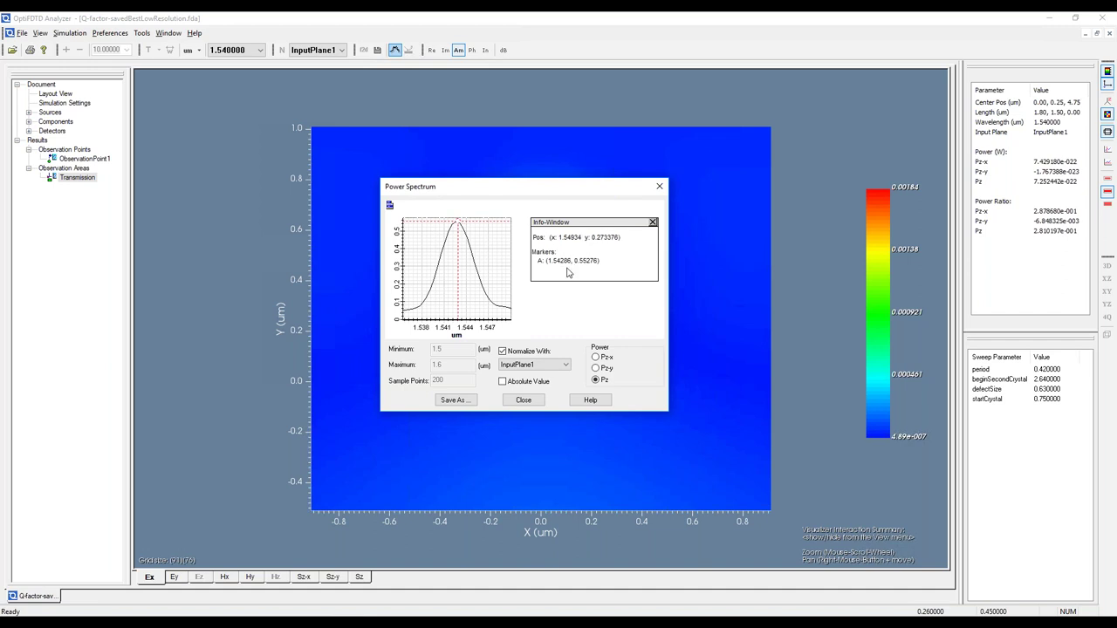
Place a second marker at half maximum on the peak's long-wavelength side, at about 1.5455 µm and 0.277 power
{"action": "right_click", "coordinate": [496, 256]}
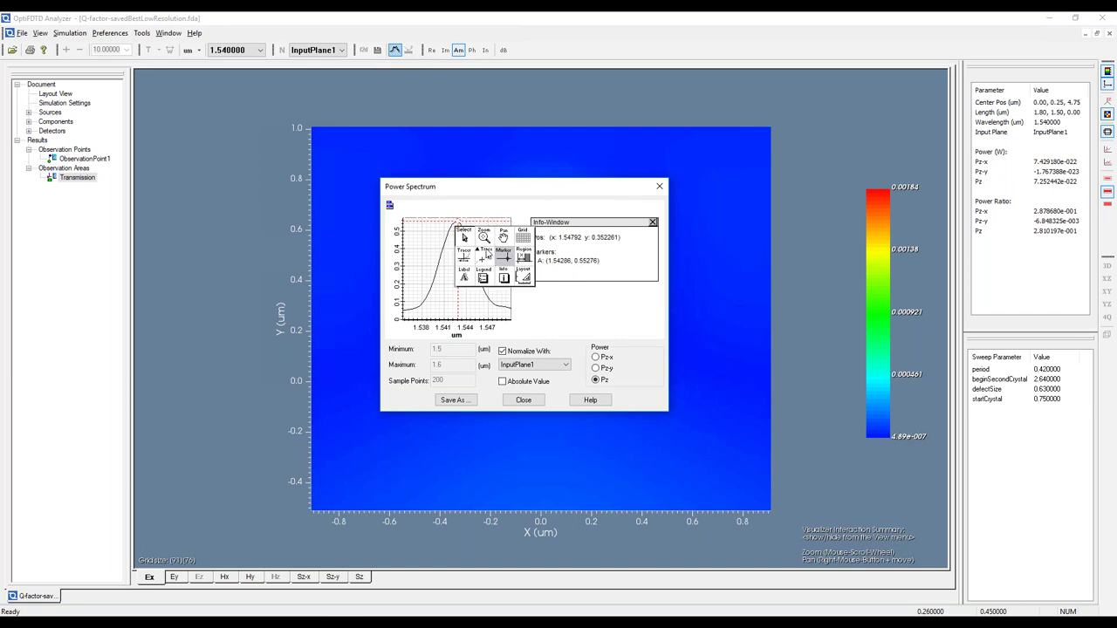
{"action": "left_click", "coordinate": [483, 238]}
{"action": "left_click_drag", "start_coordinate": [468, 260], "coordinate": [494, 295]}
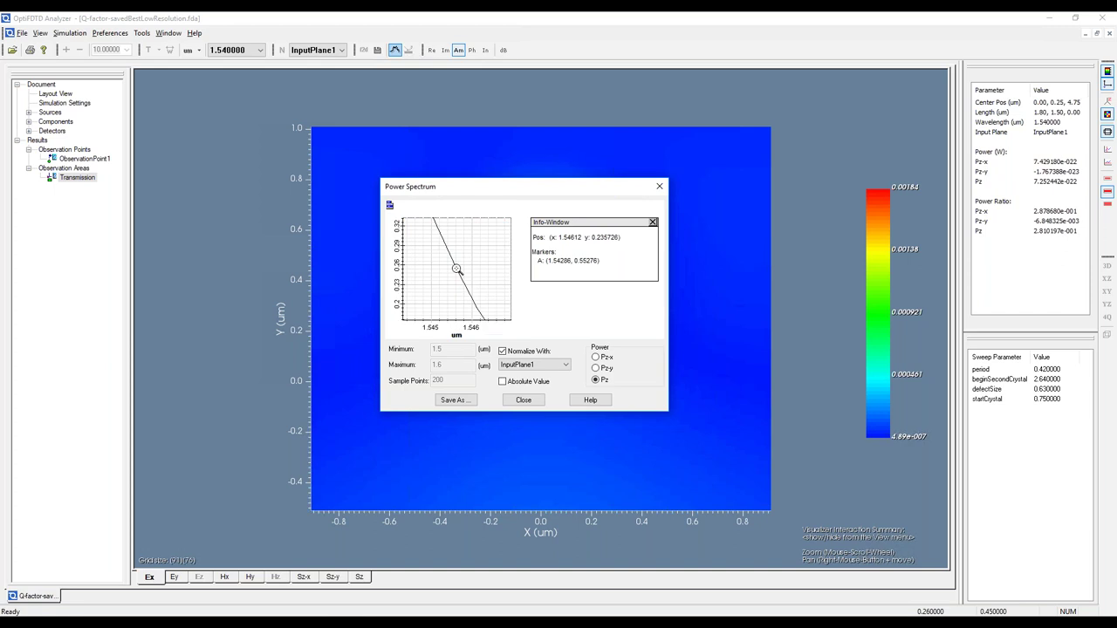
{"action": "left_click", "coordinate": [458, 257]}
{"action": "left_click_drag", "start_coordinate": [420, 242], "coordinate": [470, 302]}
{"action": "right_click", "coordinate": [470, 294]}
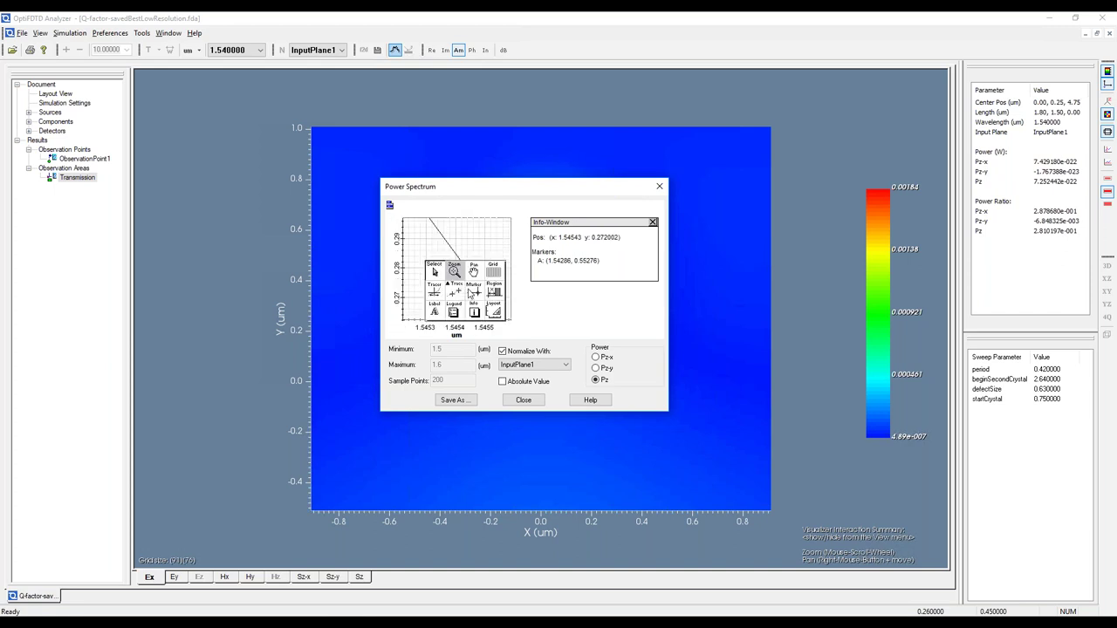
{"action": "left_click", "coordinate": [473, 289]}
Place a third marker at half maximum on the peak's short-wavelength side, at about 1.540 µm and 0.277 power
{"action": "right_click", "coordinate": [448, 265]}
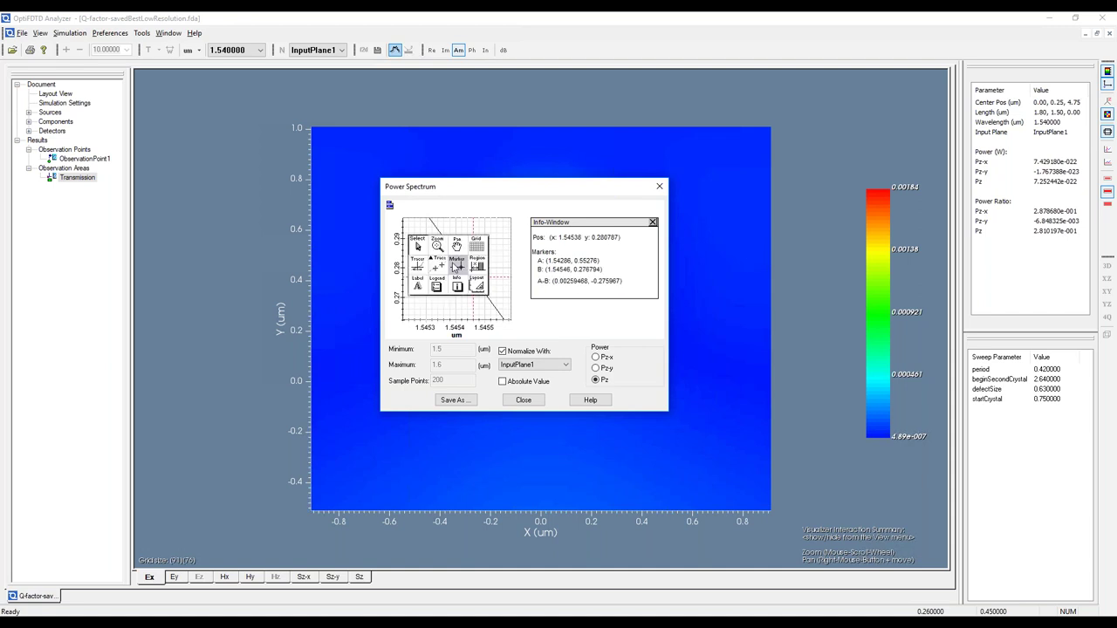
{"action": "left_click", "coordinate": [437, 247]}
{"action": "right_click", "coordinate": [436, 262]}
{"action": "right_click", "coordinate": [436, 262]}
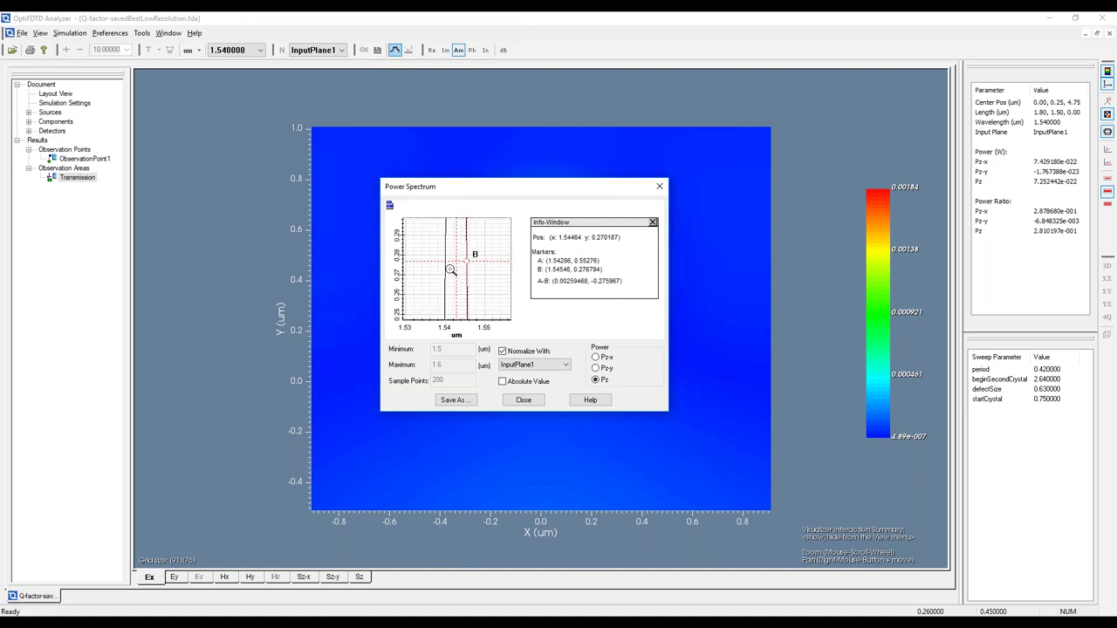
{"action": "left_click", "coordinate": [437, 260]}
{"action": "left_click", "coordinate": [456, 264]}
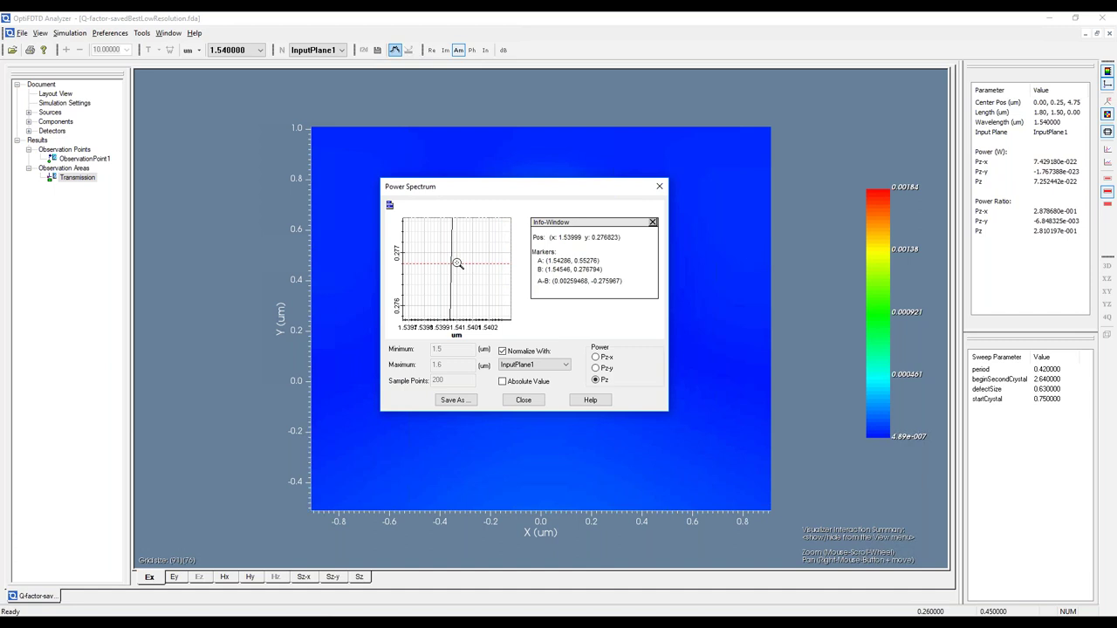
{"action": "right_click", "coordinate": [463, 268]}
{"action": "left_click", "coordinate": [469, 271]}
{"action": "left_click", "coordinate": [451, 264]}
Frame the resonance peak with all three markers and examine their readings for the peak's full width at half maximum
{"action": "right_click", "coordinate": [461, 276]}
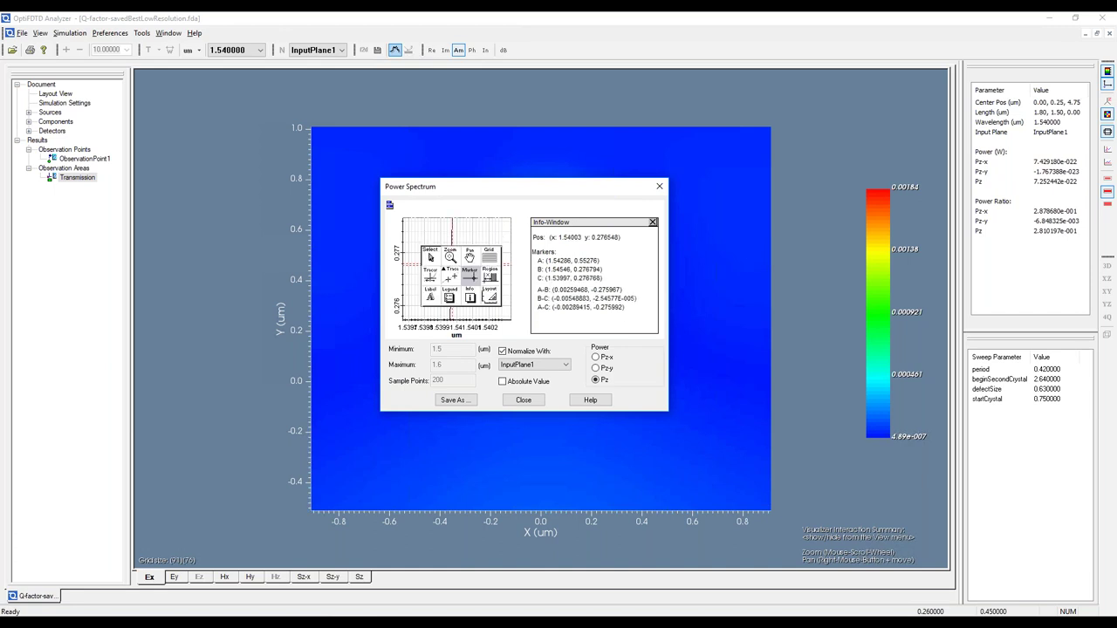
{"action": "left_click", "coordinate": [451, 264]}
{"action": "scroll", "coordinate": [454, 262], "scroll_direction": "down", "scroll_amount": 2}
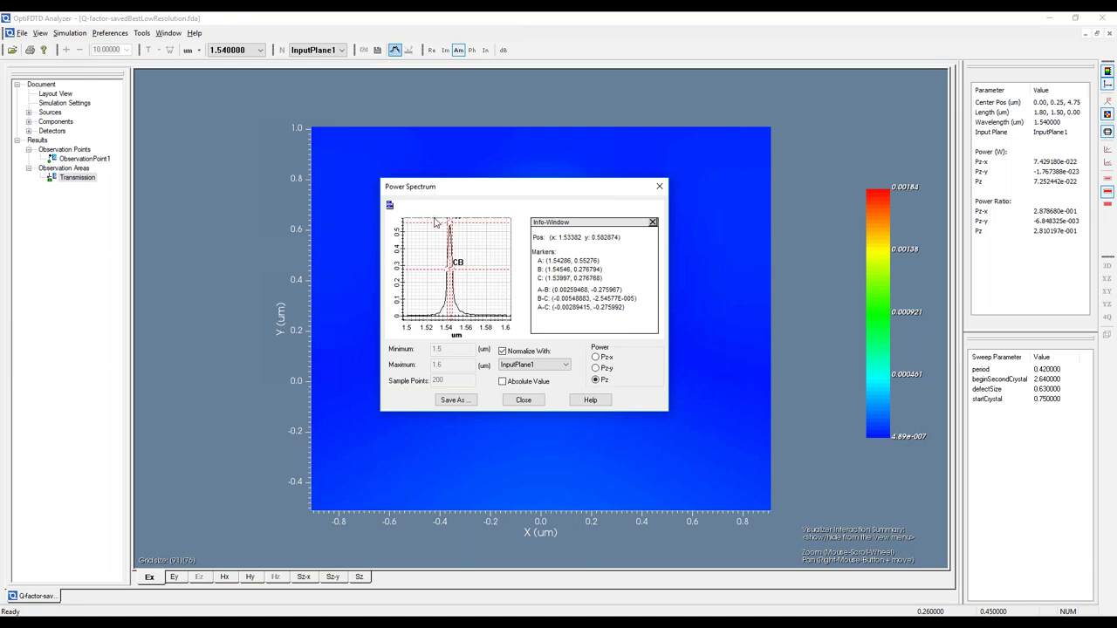
{"action": "left_click_drag", "start_coordinate": [438, 221], "coordinate": [475, 325]}
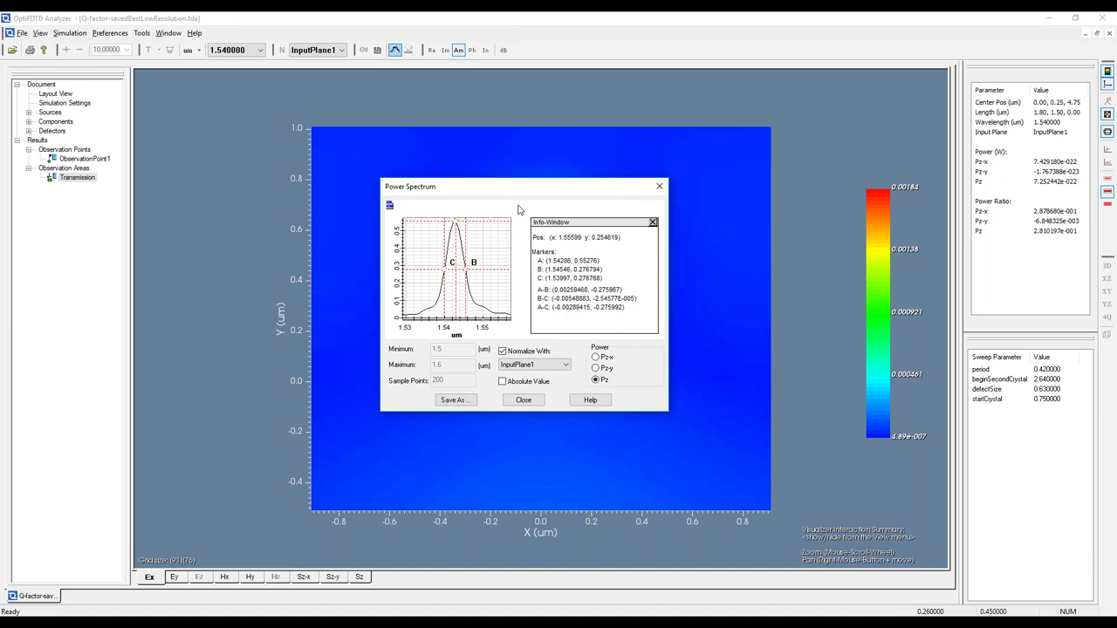
{"action": "left_click_drag", "start_coordinate": [481, 187], "coordinate": [464, 220]}
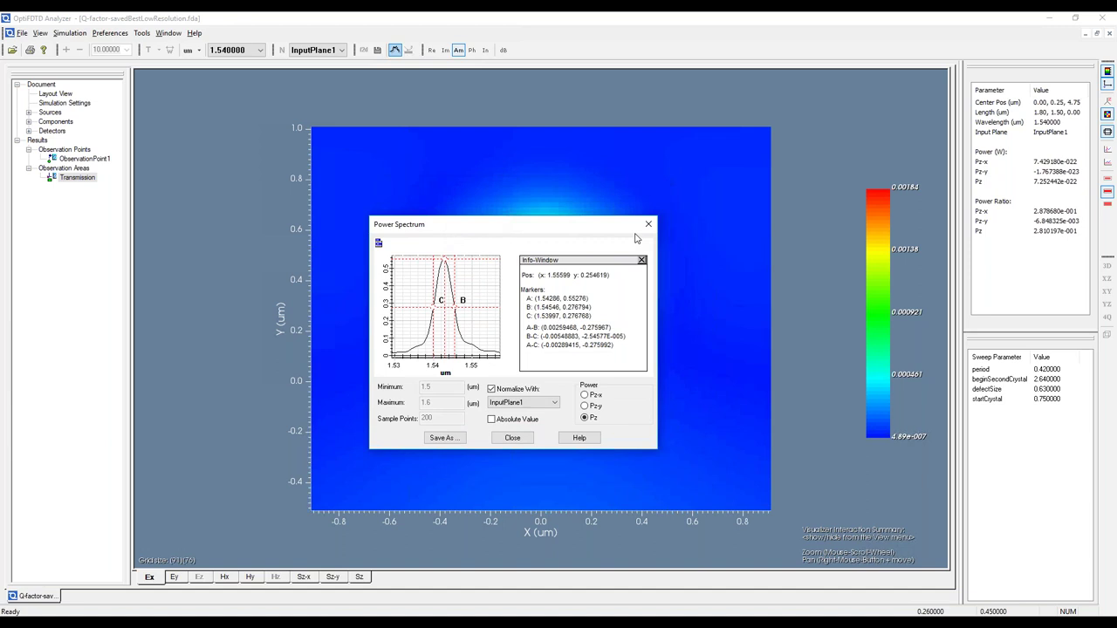
Close the power spectrum and minimize the Analyzer and Designer windows to reach the desktop files
{"action": "left_click", "coordinate": [648, 219]}
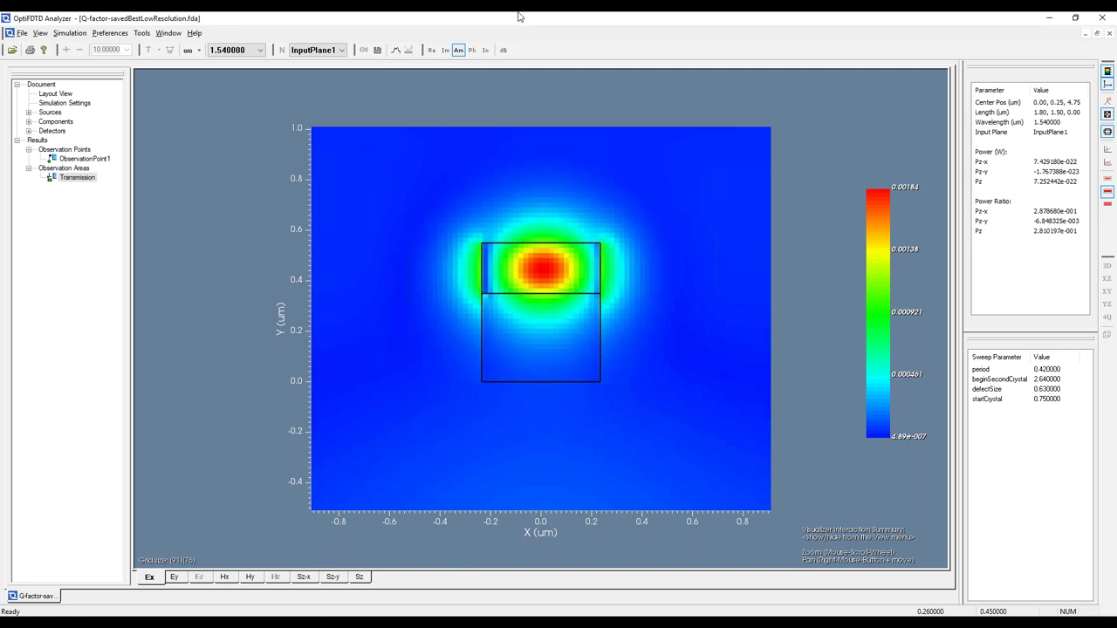
{"action": "left_click_drag", "start_coordinate": [252, 16], "coordinate": [325, 139]}
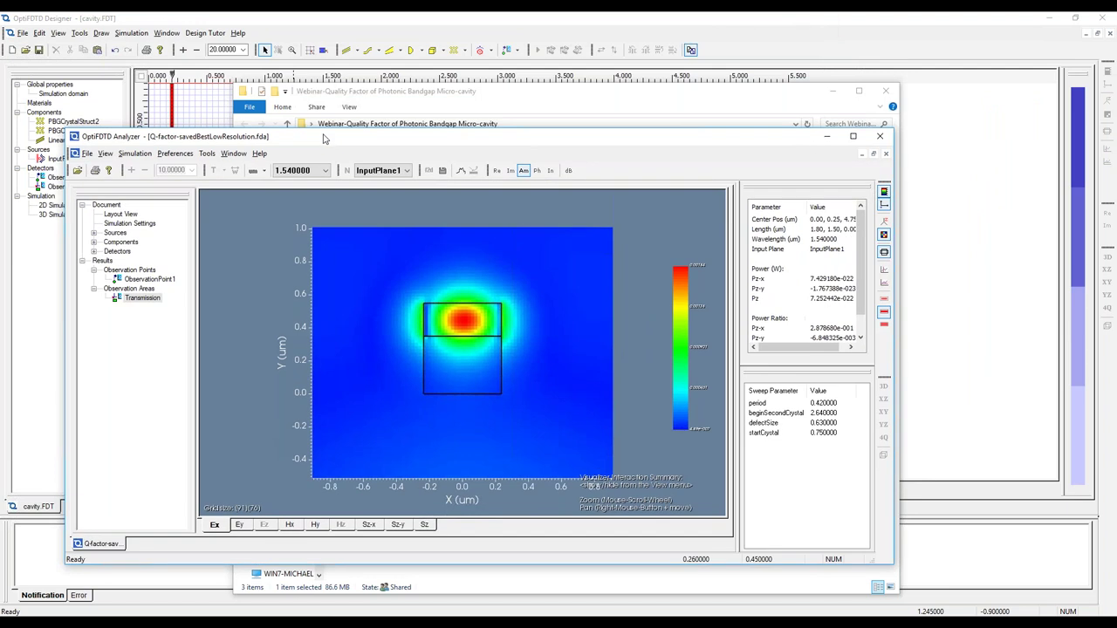
{"action": "left_click", "coordinate": [827, 137]}
{"action": "left_click_drag", "start_coordinate": [718, 19], "coordinate": [561, 139]}
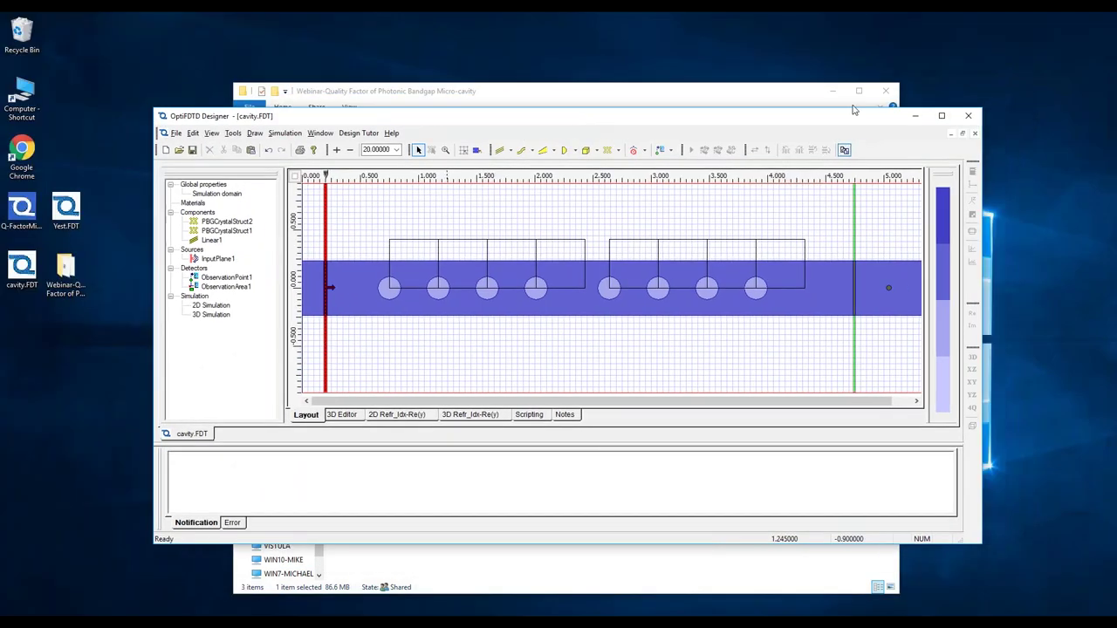
{"action": "left_click", "coordinate": [916, 116]}
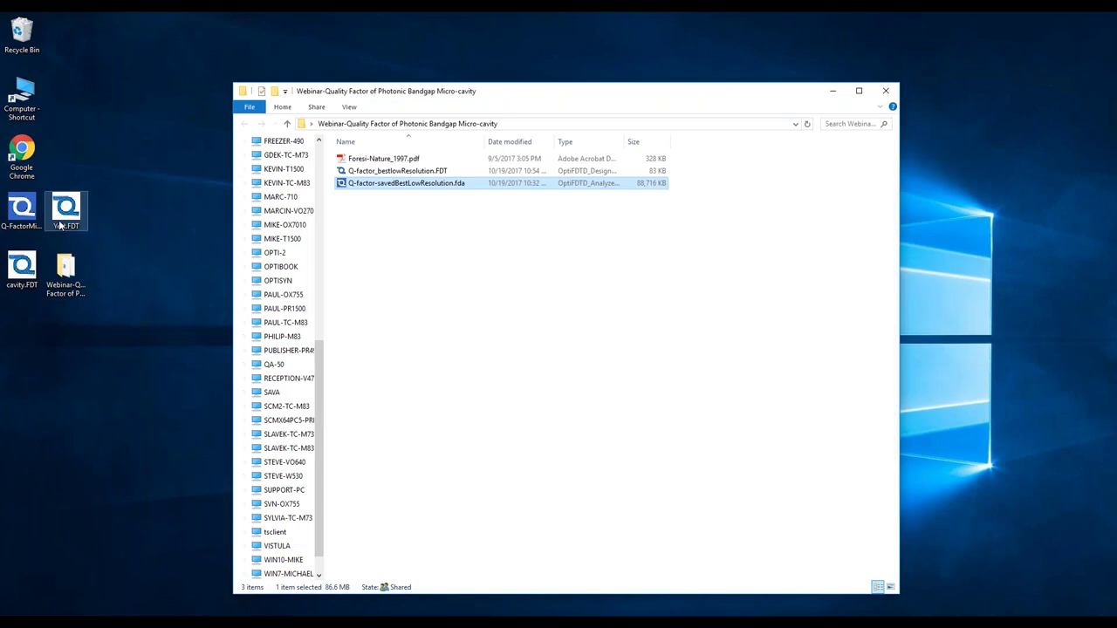
Open the desktop file Q-FactorMicroCavity_propPlane.fda in OptiFDTD Analyzer, clear the folder window out of the way and maximize the Analyzer
{"action": "left_click", "coordinate": [24, 206]}
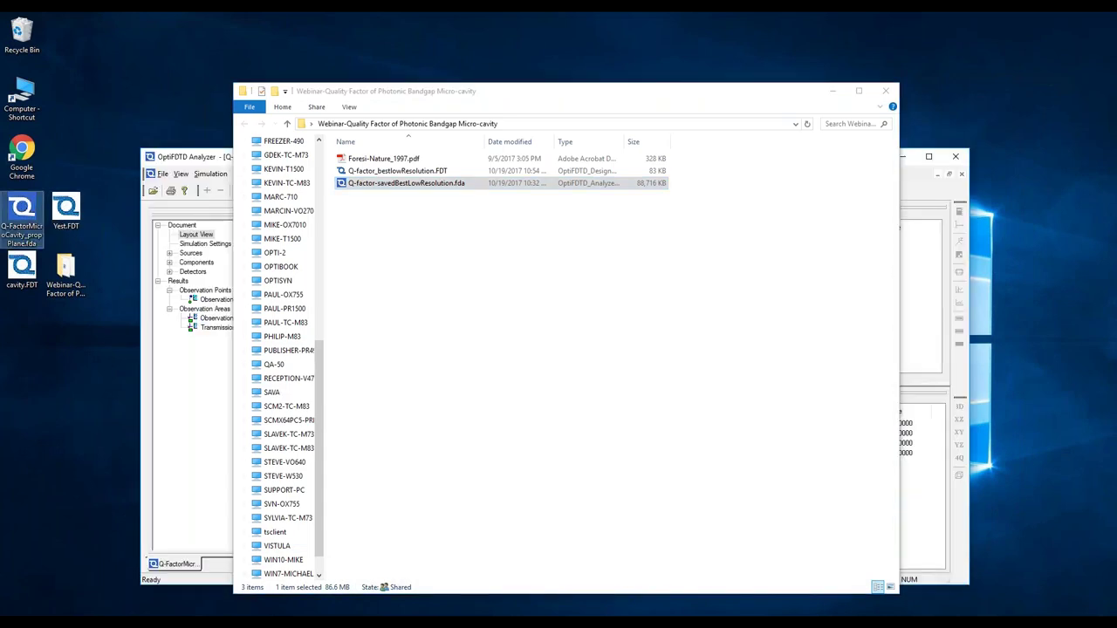
{"action": "left_click_drag", "start_coordinate": [422, 91], "coordinate": [419, 106]}
{"action": "left_click", "coordinate": [831, 111]}
{"action": "left_click_drag", "start_coordinate": [248, 162], "coordinate": [244, 21]}
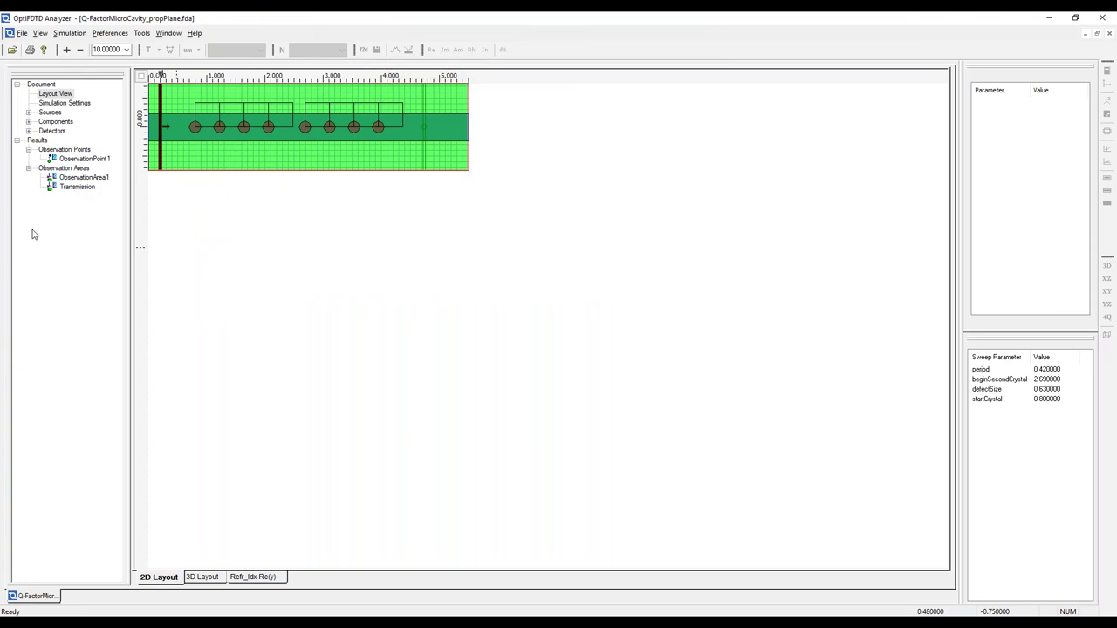
Display the ObservationArea1 results and examine the Ex field along the full length of the waveguide and its holes, finishing with the window restored down
{"action": "left_click", "coordinate": [78, 188]}
{"action": "left_click", "coordinate": [83, 178]}
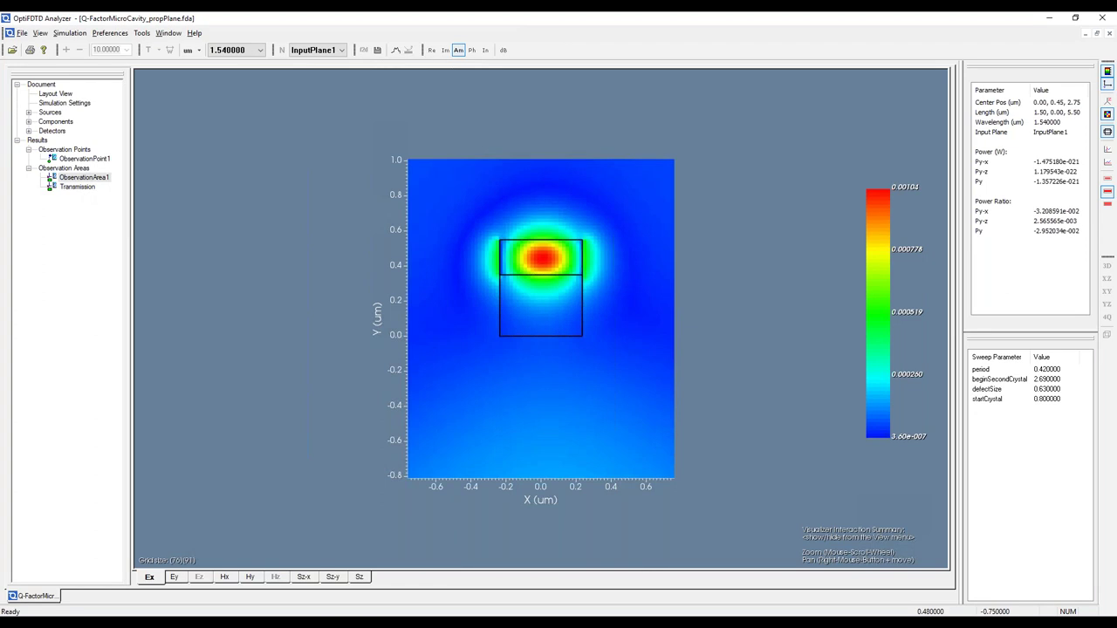
{"action": "scroll", "coordinate": [412, 396], "scroll_direction": "up", "scroll_amount": 3}
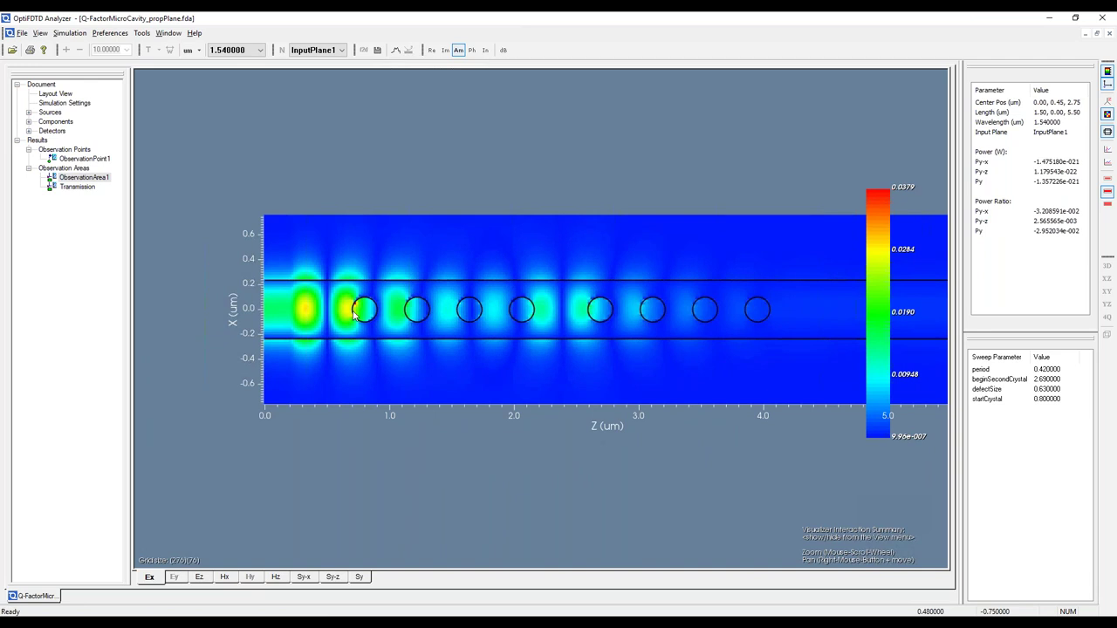
{"action": "left_click", "coordinate": [274, 314]}
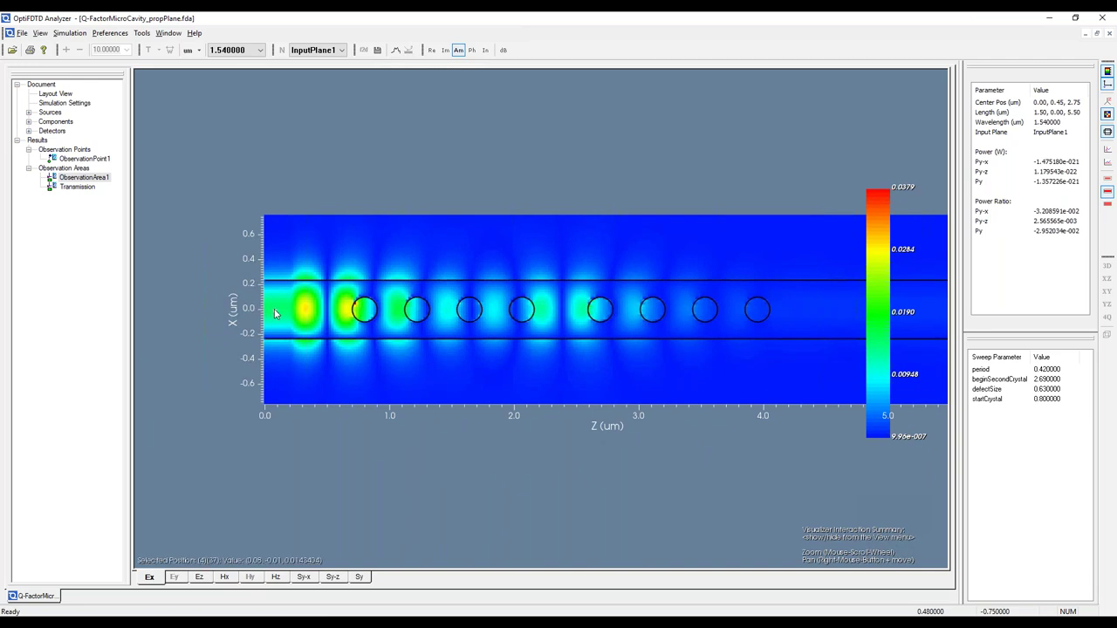
{"action": "left_click", "coordinate": [274, 314]}
{"action": "left_click_drag", "start_coordinate": [415, 348], "coordinate": [307, 288]}
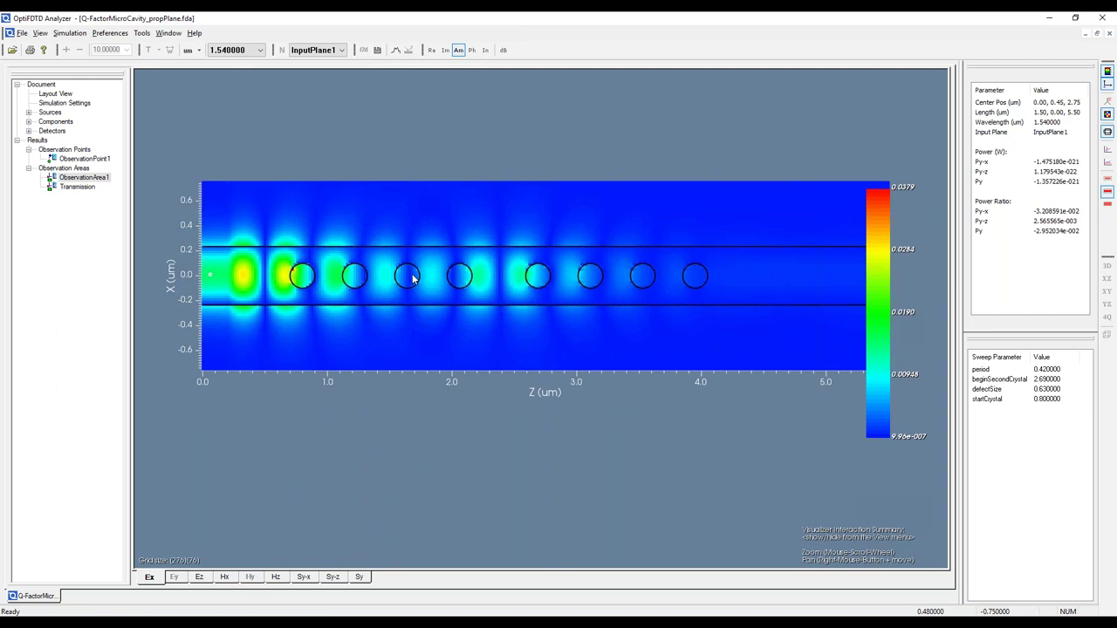
{"action": "left_click_drag", "start_coordinate": [462, 296], "coordinate": [434, 309]}
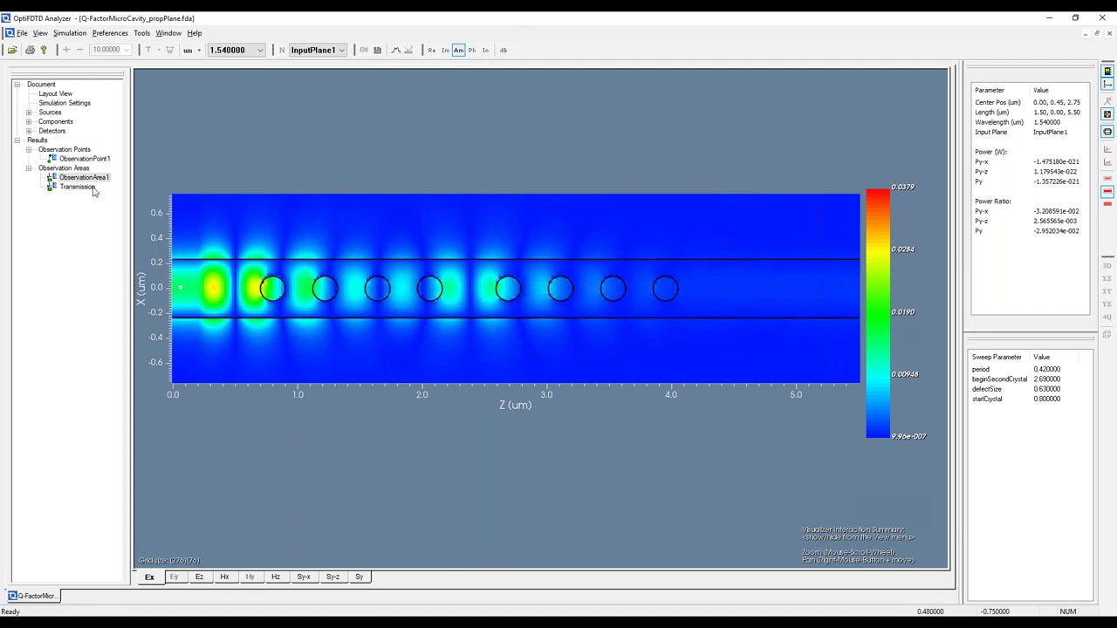
{"action": "double_click", "coordinate": [262, 18]}
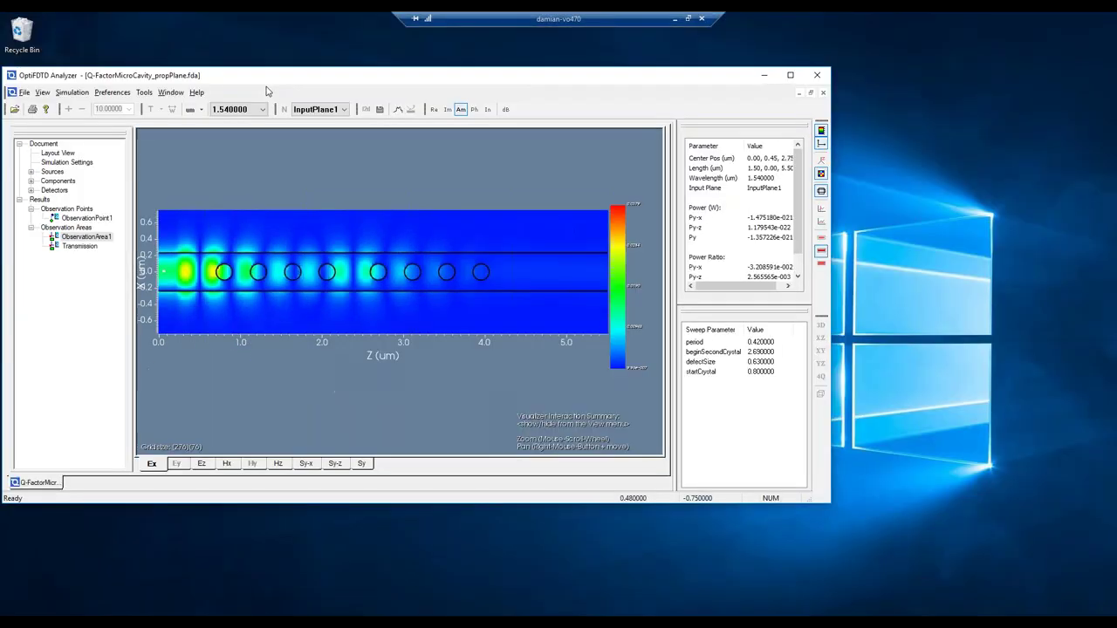